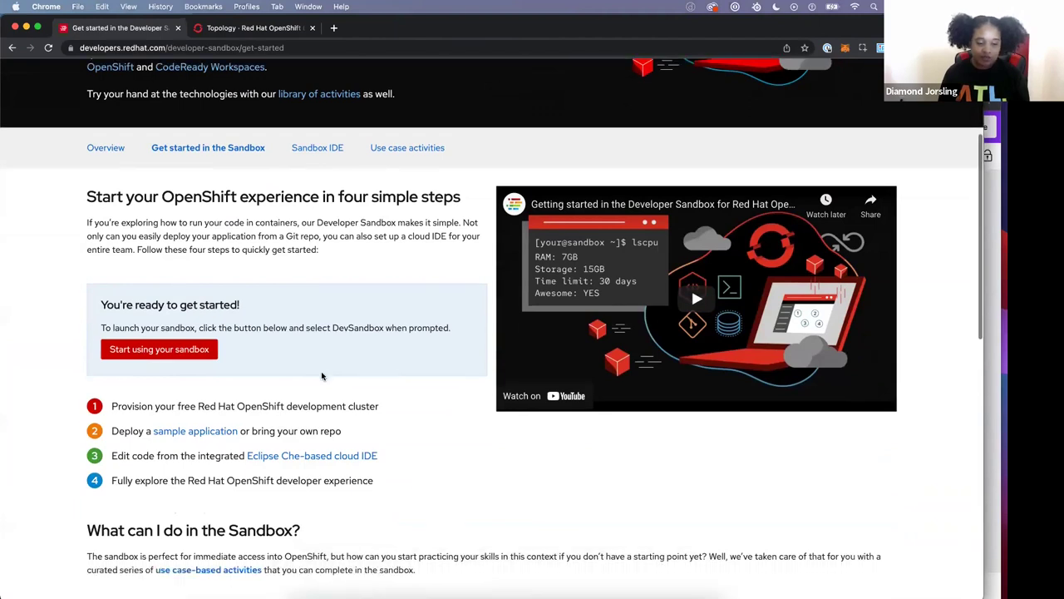
# Step: Launch the developer sandbox and look over the options on the Add page for creating applications
pyautogui.click(185, 339)
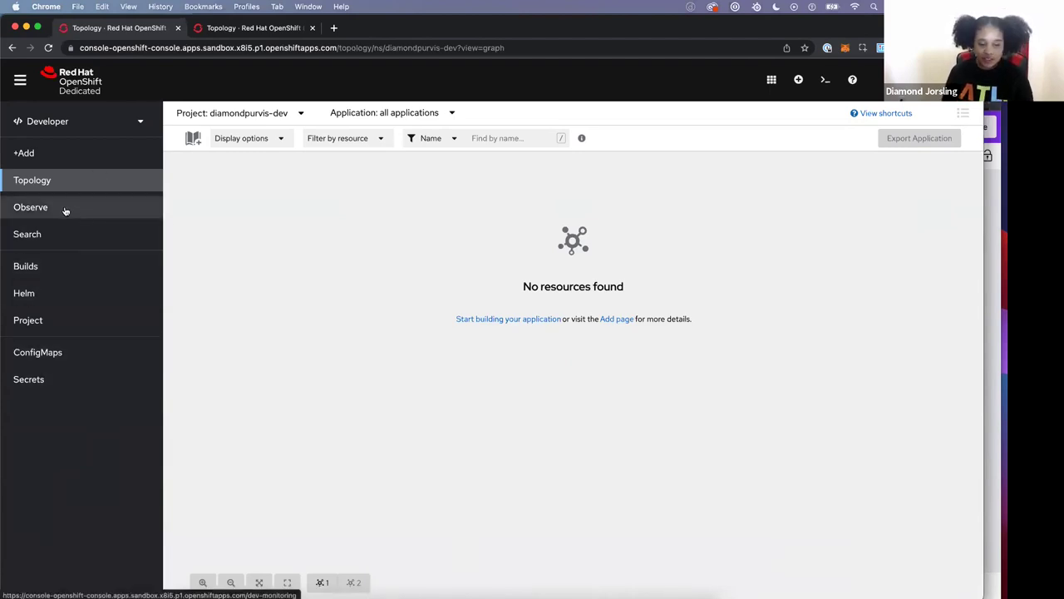
pyautogui.click(69, 160)
pyautogui.scroll(-4, 755, 272)
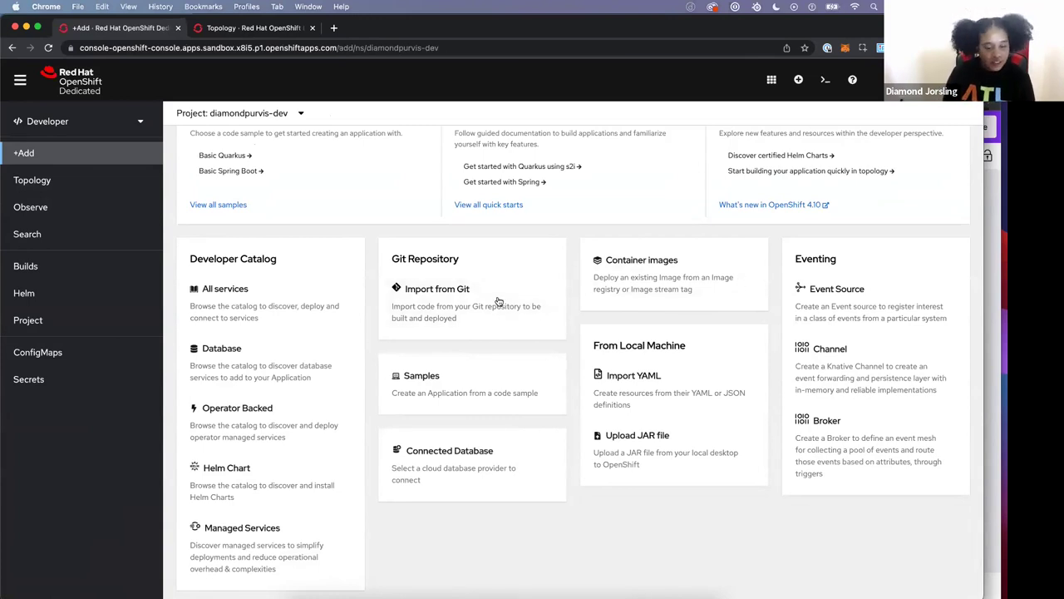
pyautogui.scroll(-1, 649, 441)
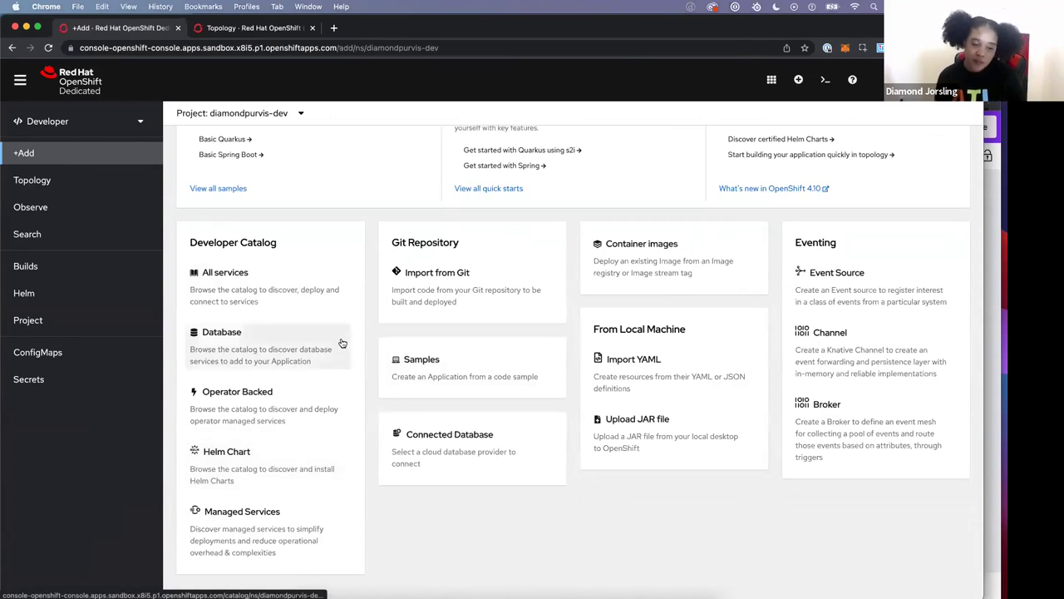
pyautogui.scroll(5, 340, 344)
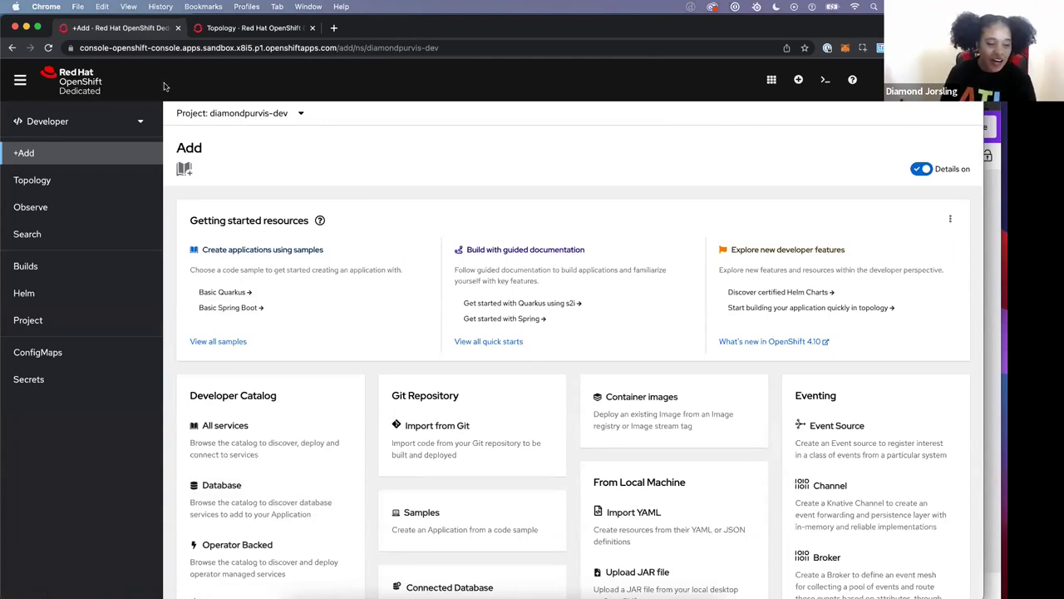
# Step: Switch to the Administrator perspective and expand the Workloads section to review its resource types
pyautogui.click(141, 124)
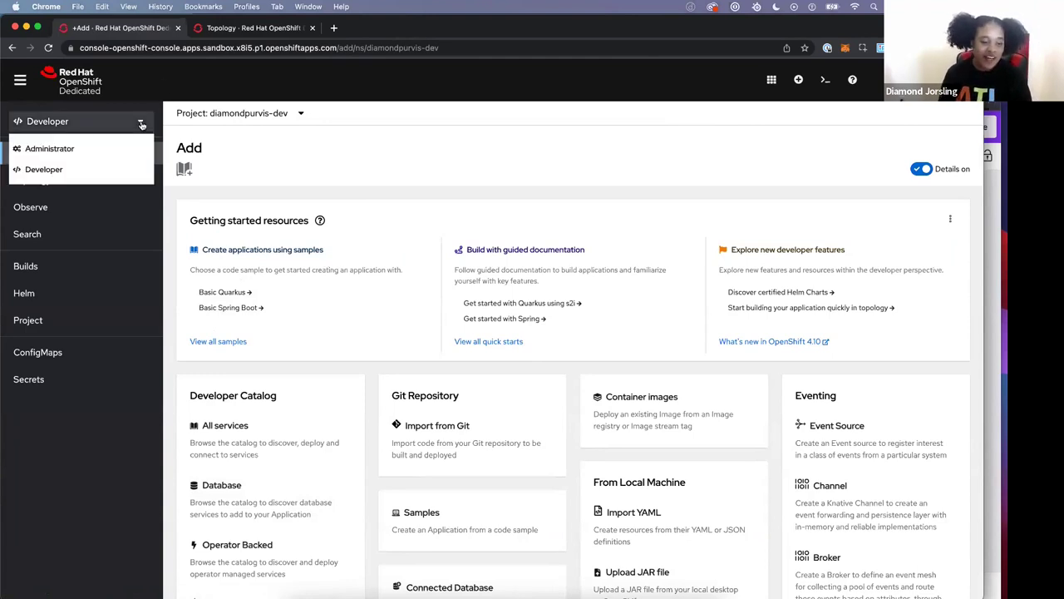
pyautogui.click(58, 149)
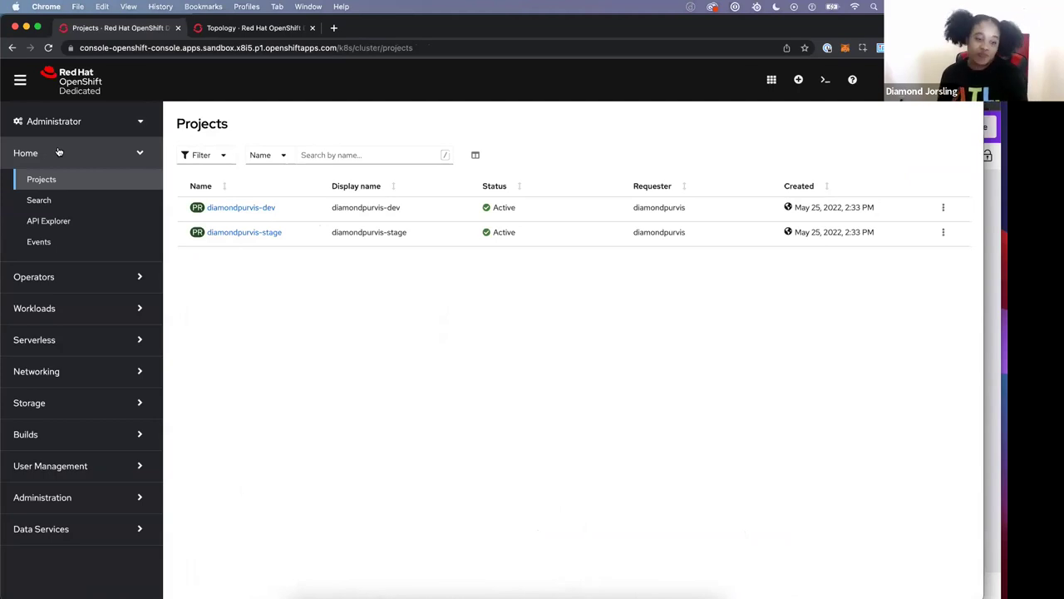
pyautogui.click(139, 311)
pyautogui.scroll(-5, 136, 178)
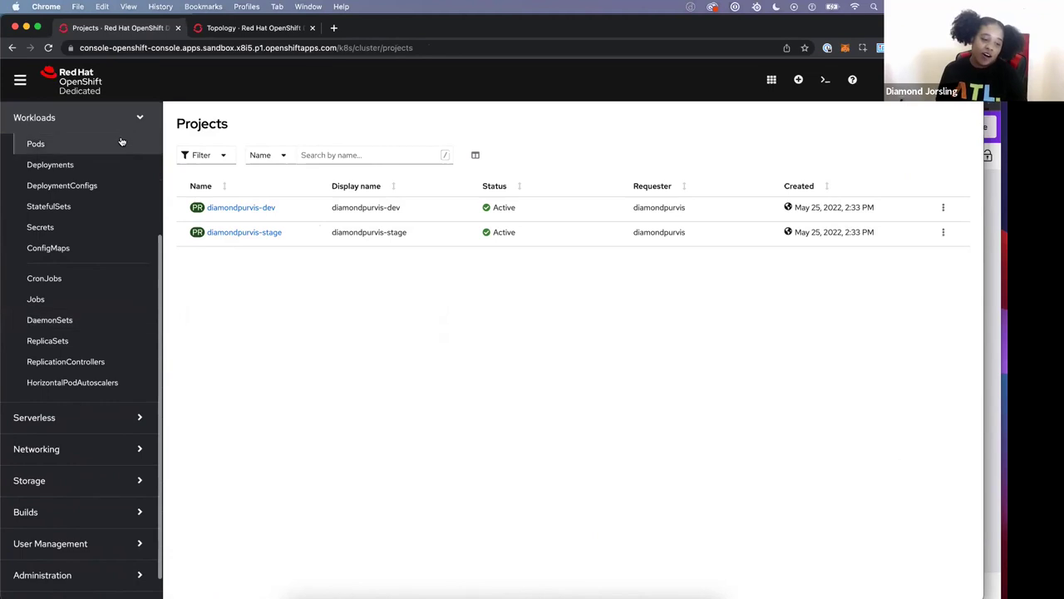
pyautogui.scroll(-2, 99, 257)
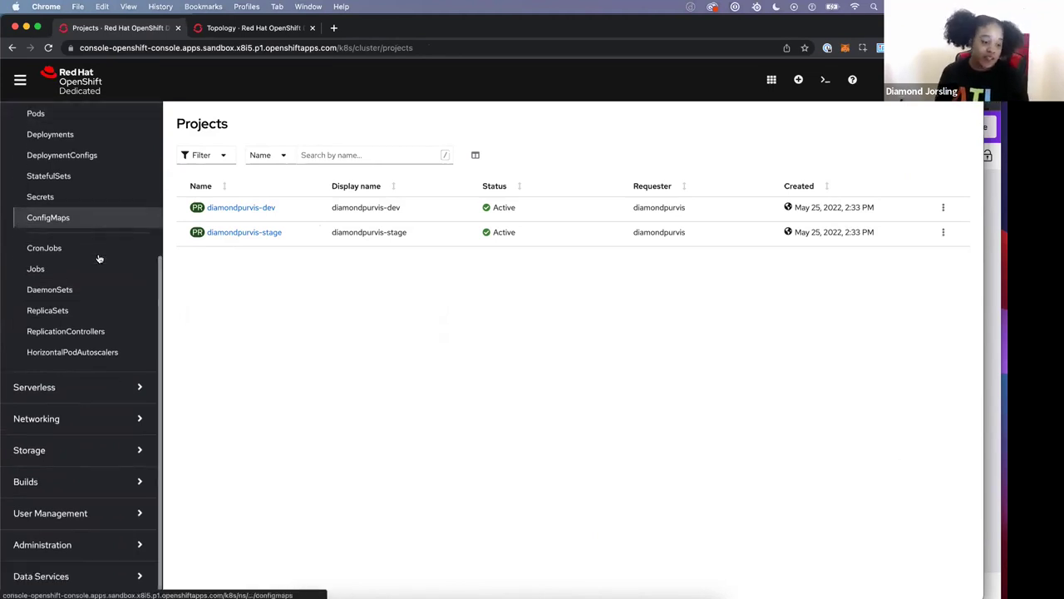
# Step: Expand the Networking, Storage, Builds and User Management sections to review their entries
pyautogui.click(139, 417)
pyautogui.scroll(-3, 136, 427)
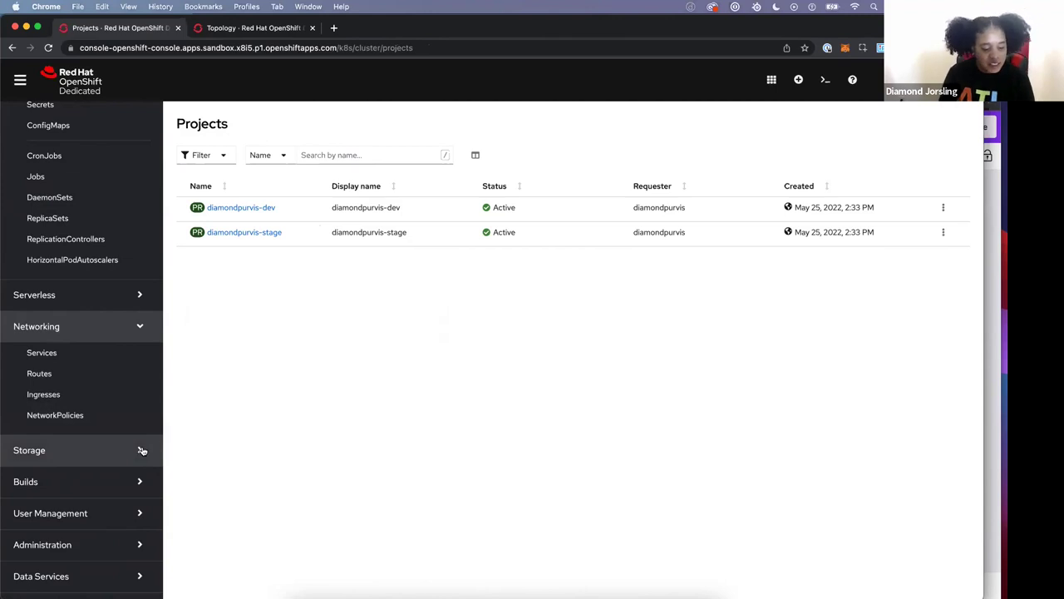
pyautogui.click(142, 450)
pyautogui.scroll(-3, 139, 466)
pyautogui.click(149, 485)
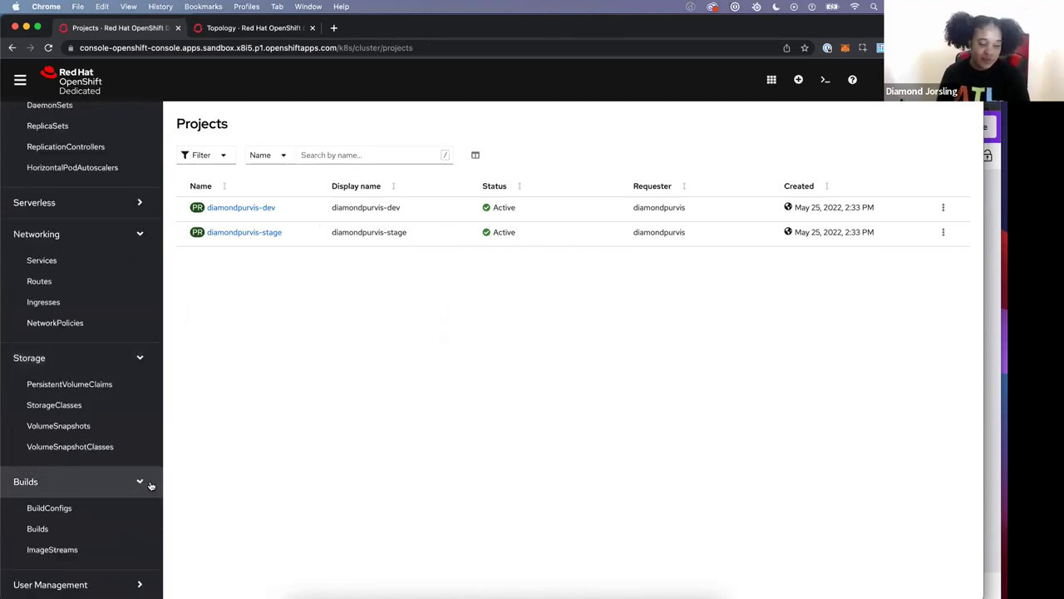
pyautogui.scroll(-2, 131, 516)
pyautogui.click(129, 516)
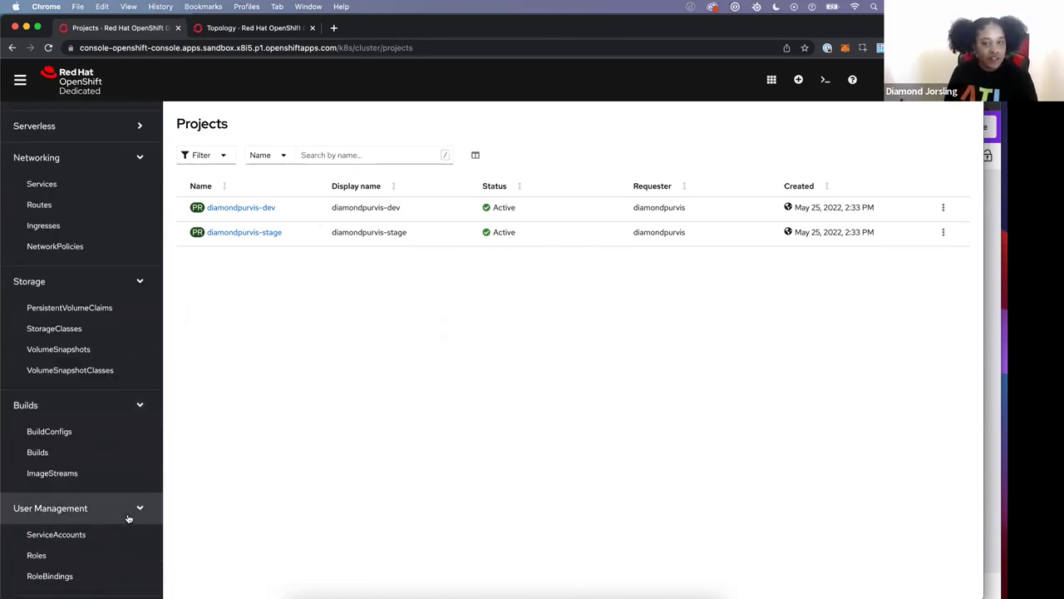
pyautogui.scroll(-2, 94, 449)
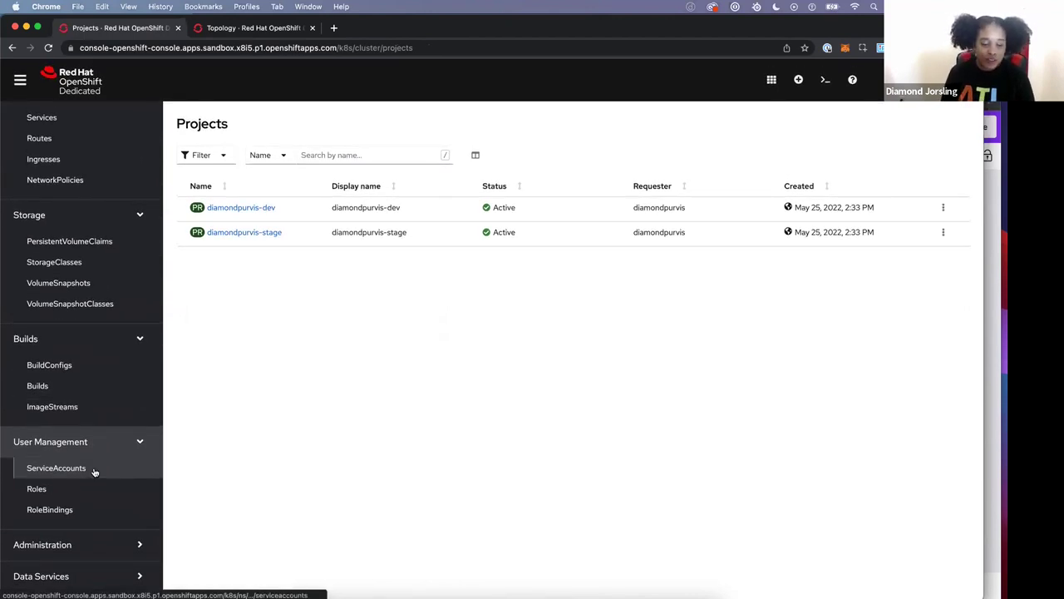
# Step: View the project's Roles list and expand the Administration and Data Services sections to review their entries
pyautogui.click(117, 489)
pyautogui.scroll(-5, 355, 388)
pyautogui.scroll(3, 354, 387)
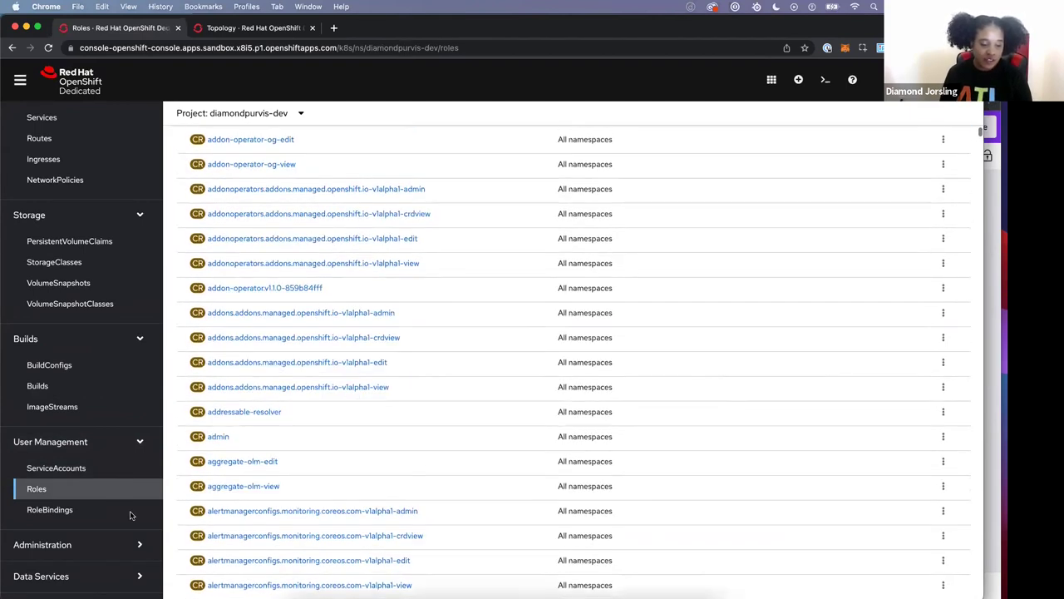
pyautogui.click(84, 537)
pyautogui.scroll(-2, 84, 516)
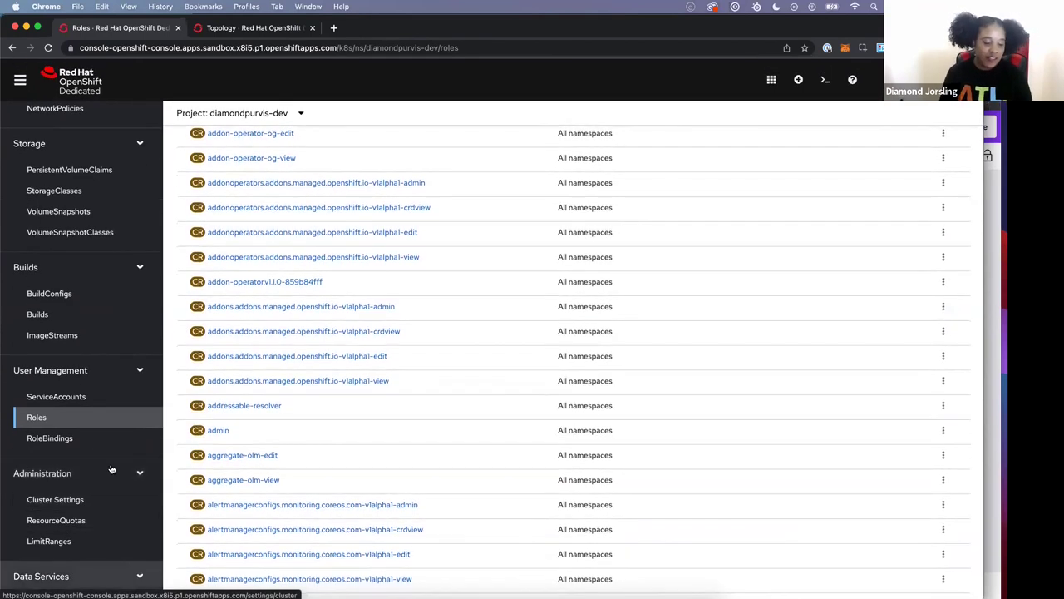
pyautogui.scroll(-1, 112, 470)
pyautogui.scroll(8, 112, 470)
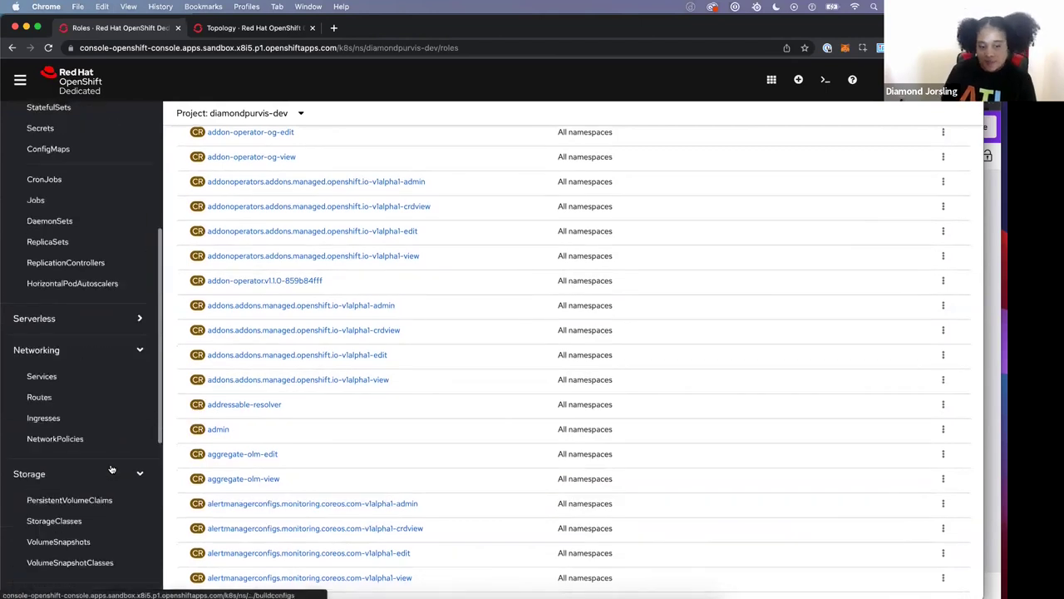
pyautogui.scroll(5, 112, 469)
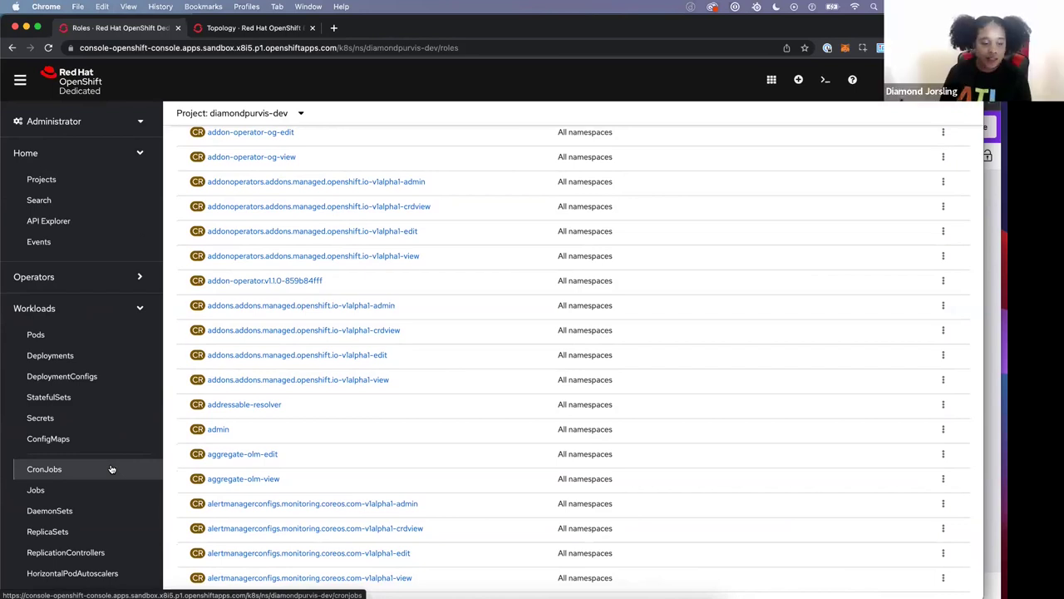
# Step: Collapse the Workloads, Networking, Storage, Builds, User Management, Administration and Home sections
pyautogui.click(138, 317)
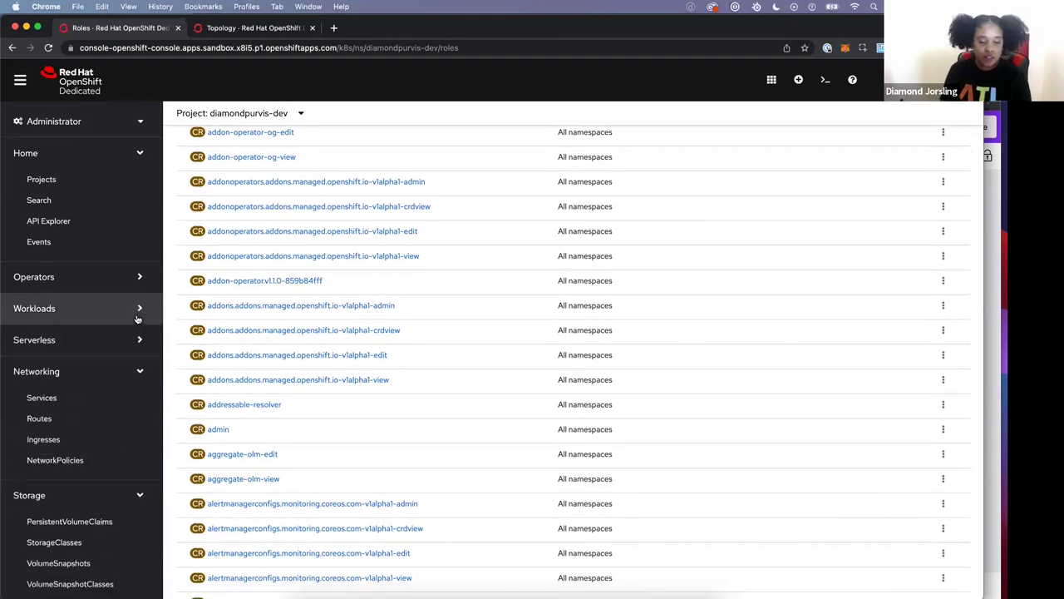
pyautogui.click(139, 371)
pyautogui.click(139, 403)
pyautogui.click(142, 437)
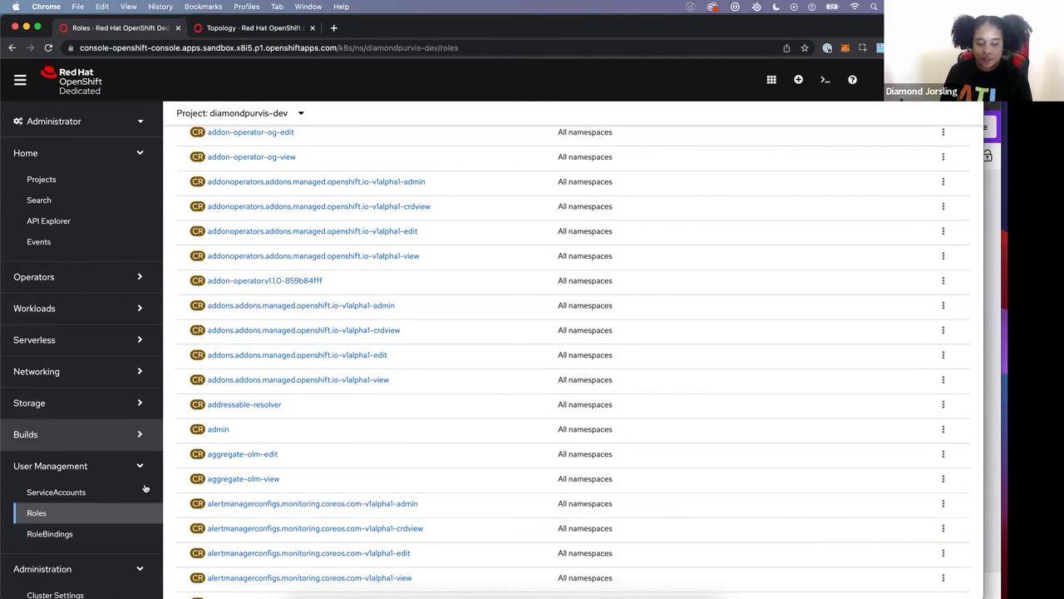
pyautogui.click(141, 467)
pyautogui.click(143, 500)
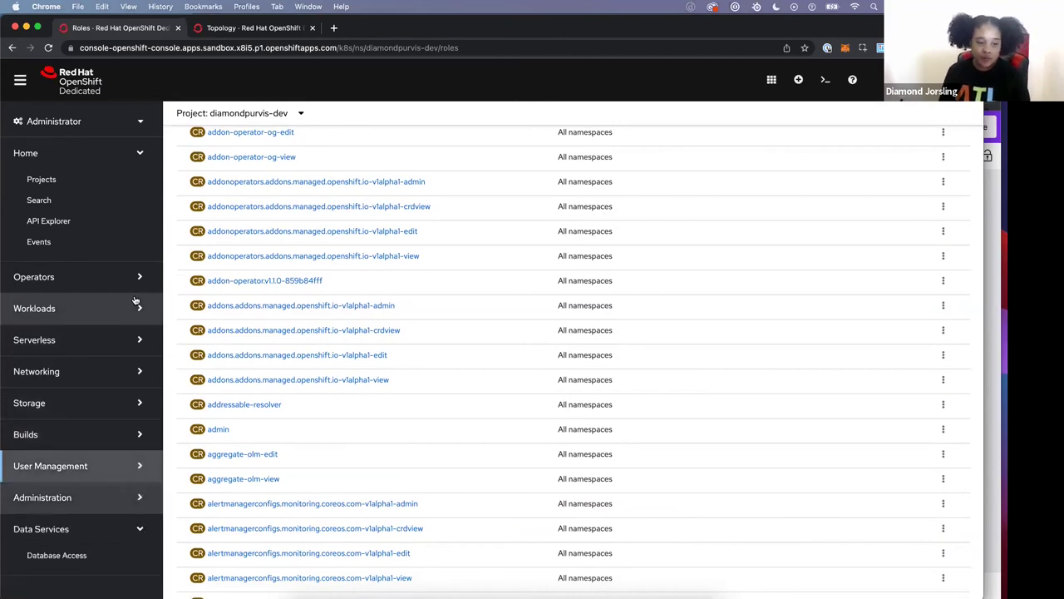
pyautogui.click(54, 152)
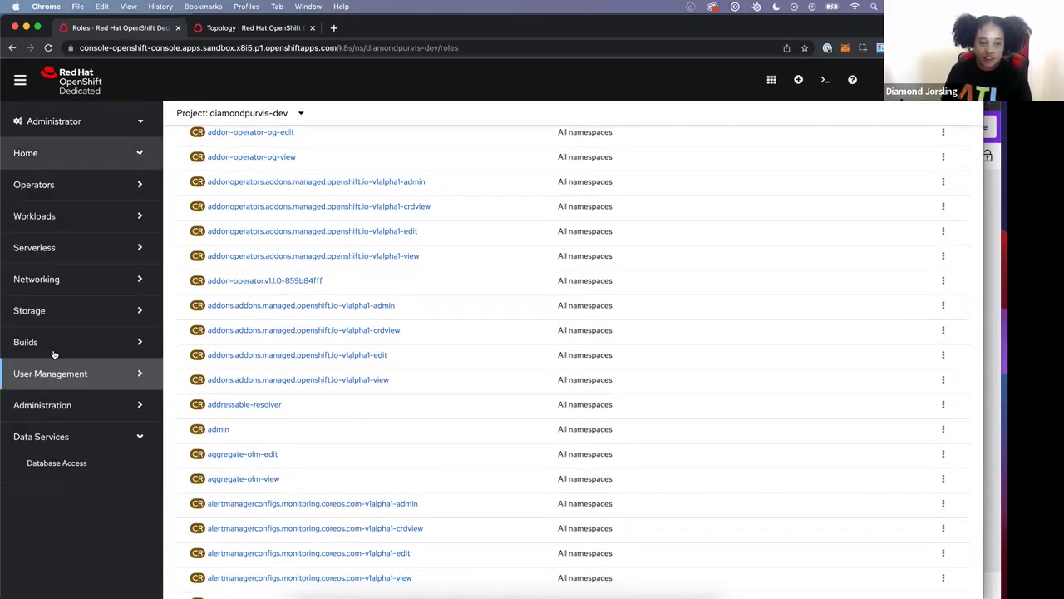
# Step: Return to the Developer perspective and open the Add page
pyautogui.click(133, 125)
pyautogui.click(43, 168)
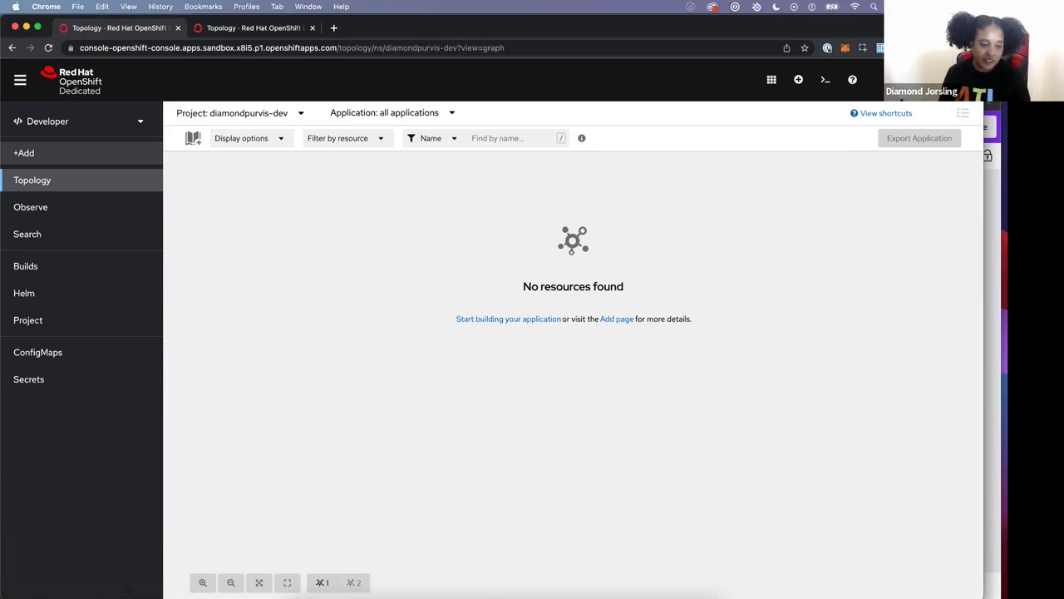
pyautogui.click(71, 153)
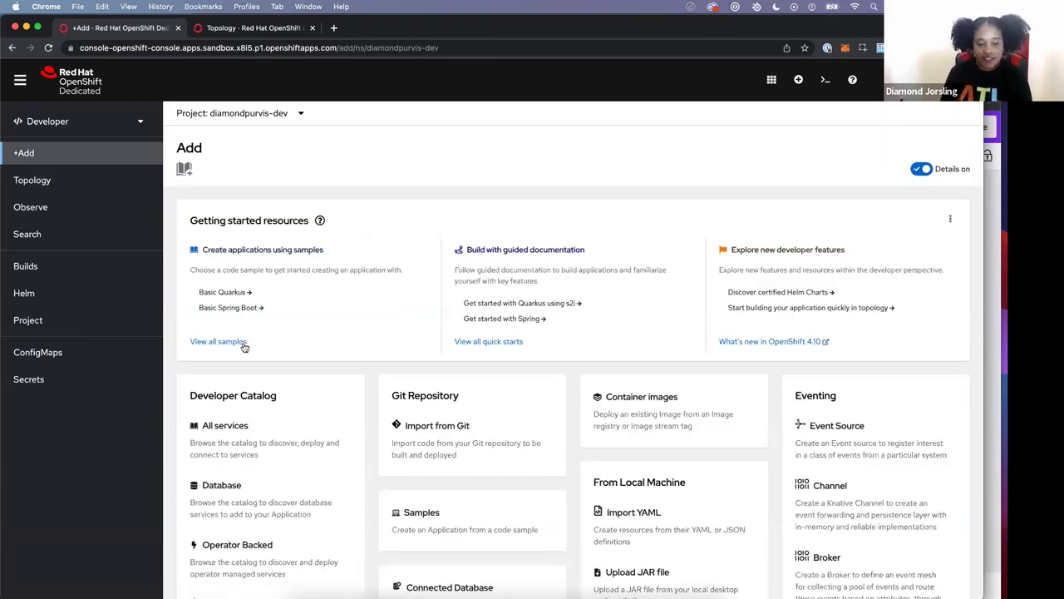
# Step: Browse all code samples, choose Basic Go and try to create it with the name go-basic
pyautogui.click(235, 343)
pyautogui.scroll(-3, 652, 213)
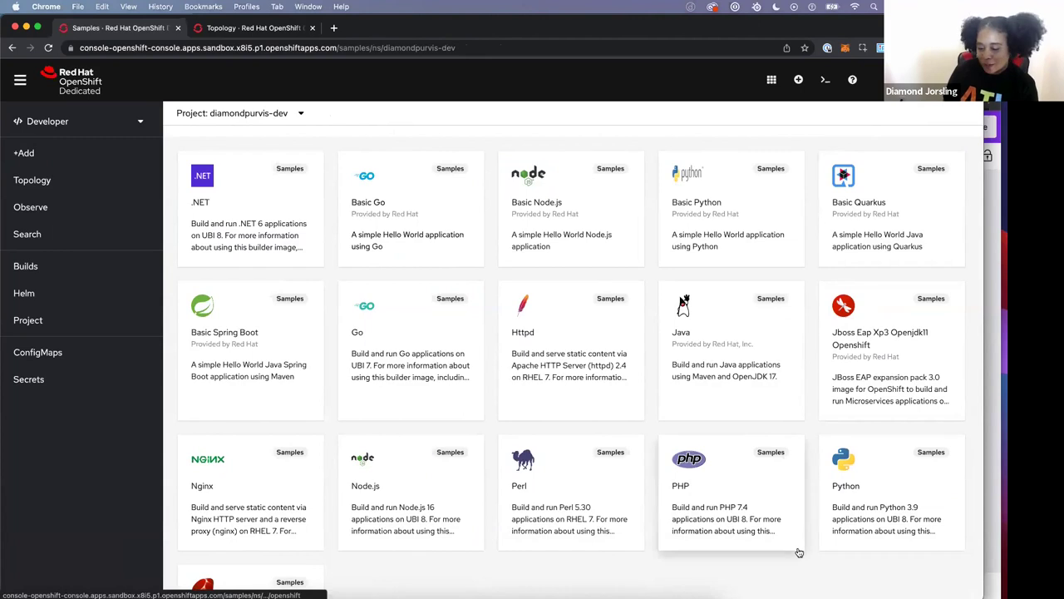
pyautogui.scroll(-2, 823, 560)
pyautogui.scroll(3, 822, 561)
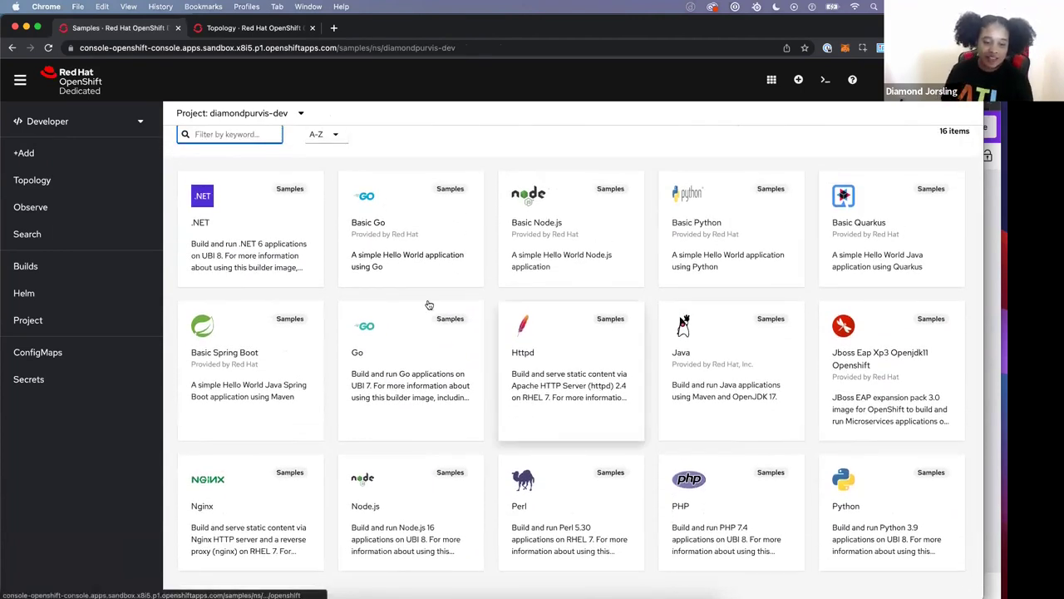
pyautogui.click(410, 256)
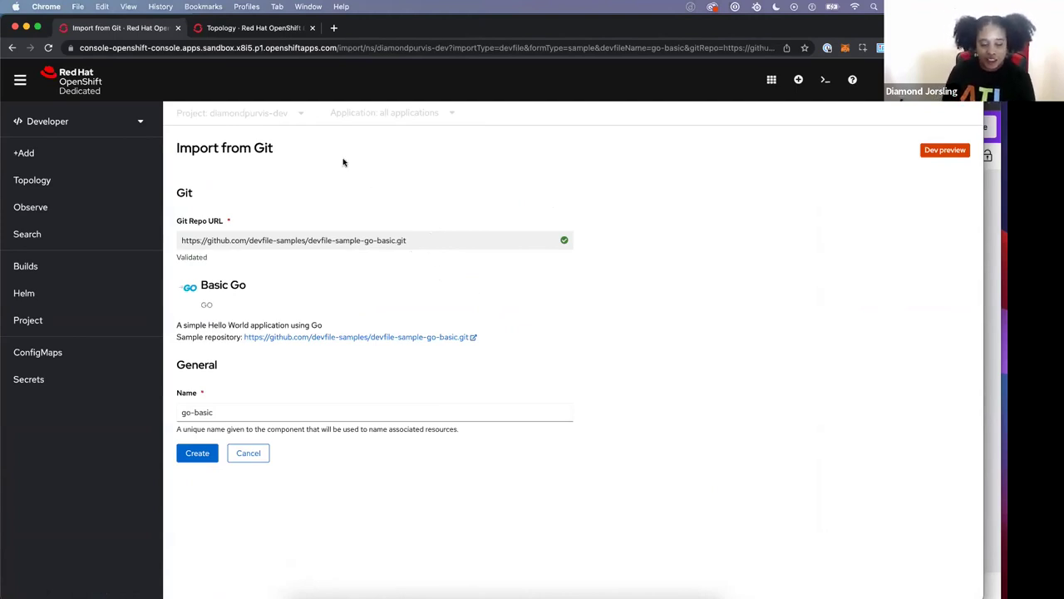
pyautogui.click(205, 457)
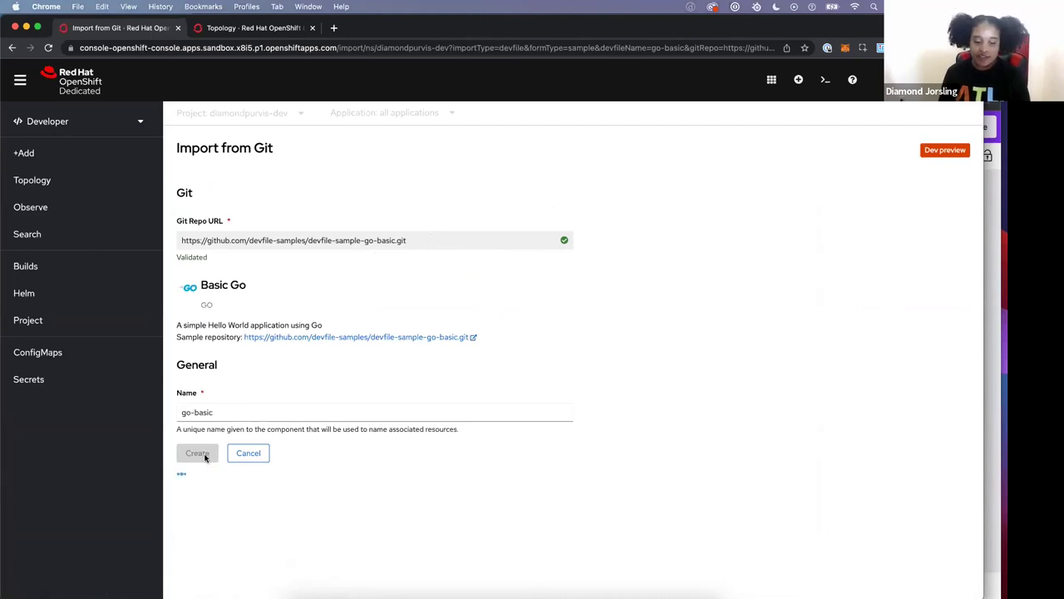
# Step: Change the component name to go-basic1 and open the Basic Go sample repository before returning to the import form
pyautogui.click(226, 409)
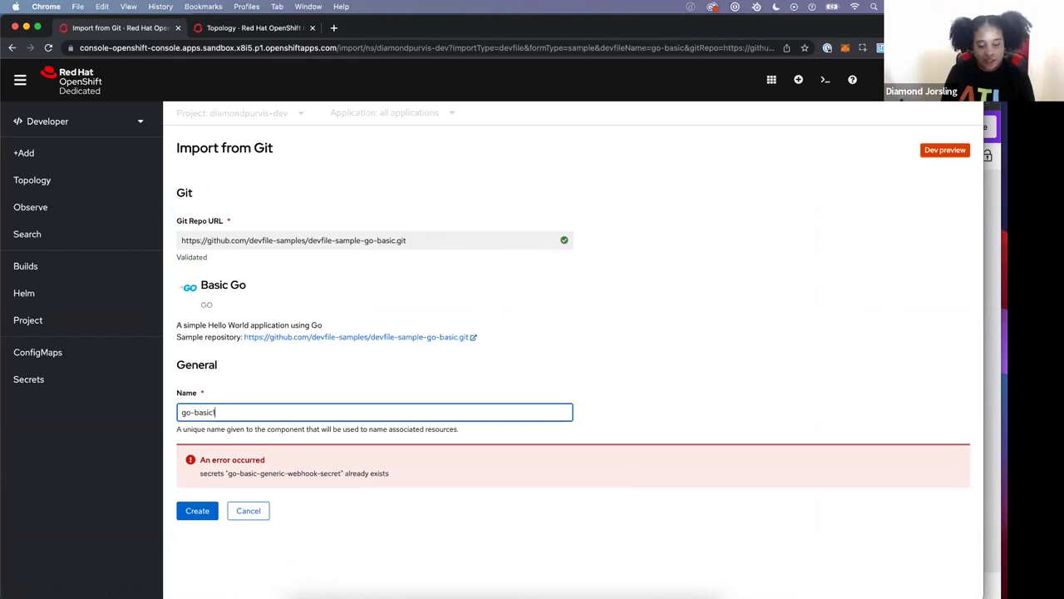
pyautogui.click(397, 340)
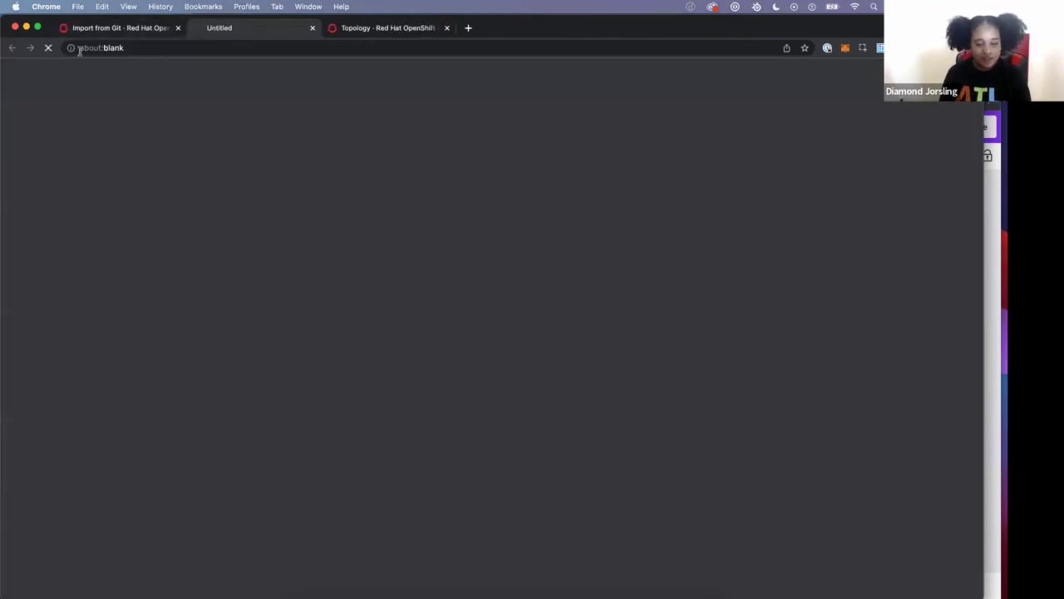
pyautogui.click(108, 28)
# Step: Rename the Basic Go component to example and create the application
pyautogui.click(231, 410)
pyautogui.click(242, 413)
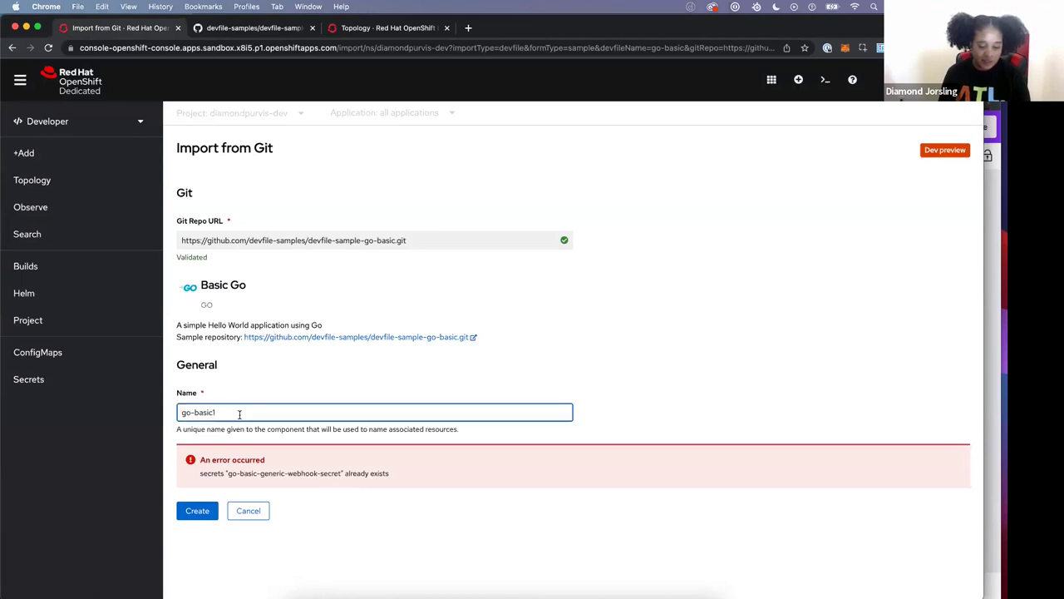
pyautogui.click(284, 460)
pyautogui.click(239, 413)
pyautogui.press('super+a')
pyautogui.write('example')
pyautogui.click(268, 382)
pyautogui.click(197, 509)
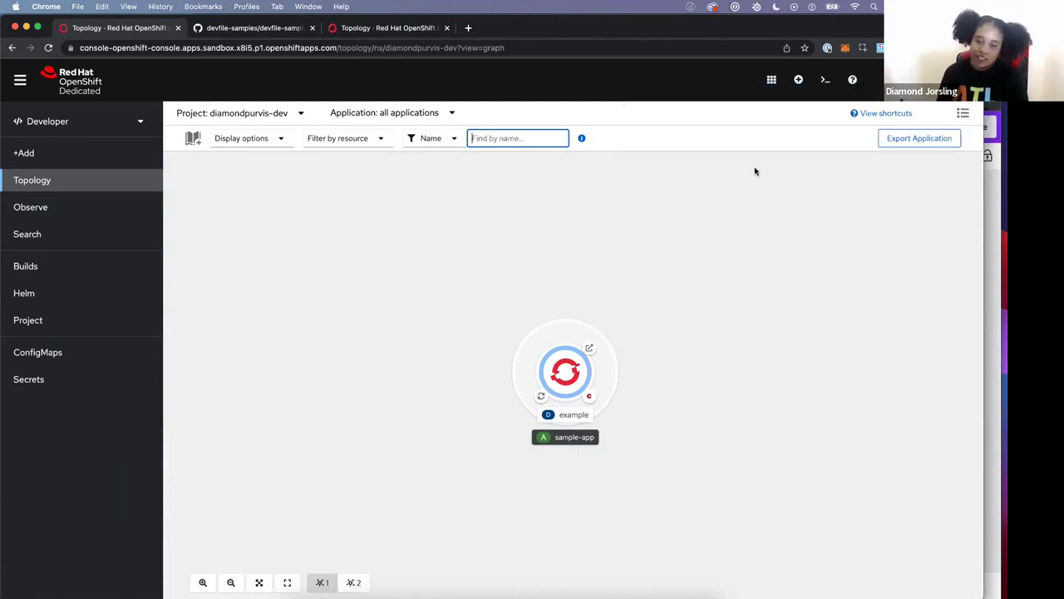
# Step: Check the example application's URL from the topology and examine its pods, build, services and route
pyautogui.click(590, 349)
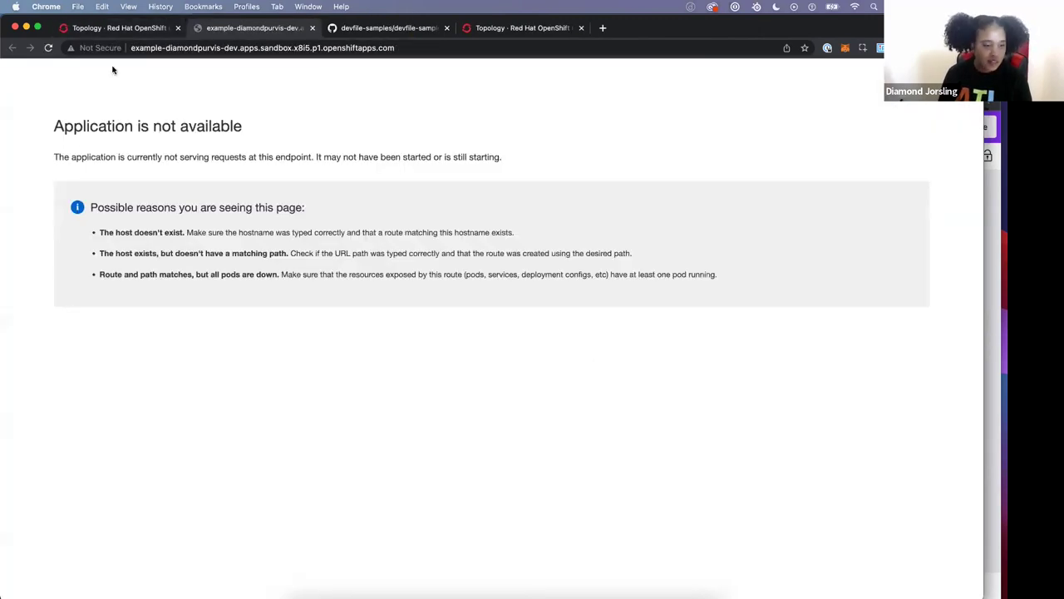
pyautogui.click(127, 33)
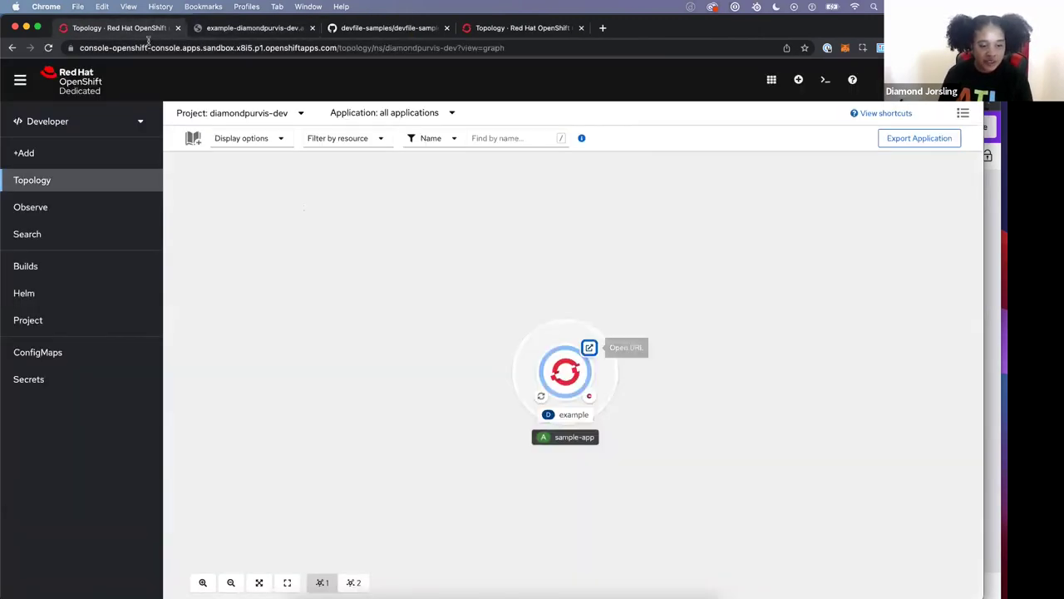
pyautogui.click(569, 376)
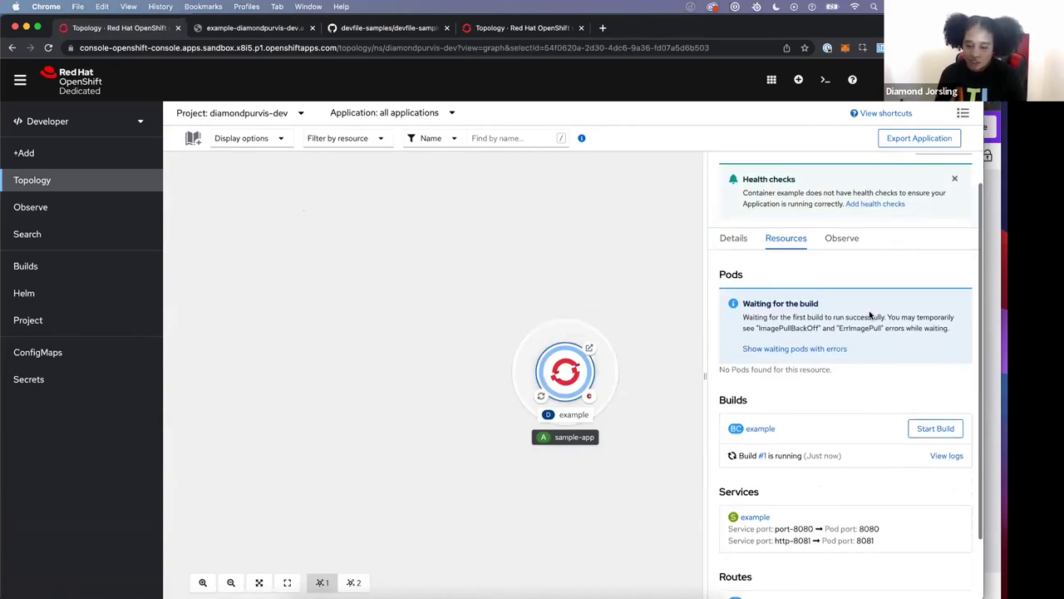
pyautogui.scroll(-3, 870, 314)
pyautogui.scroll(-2, 870, 314)
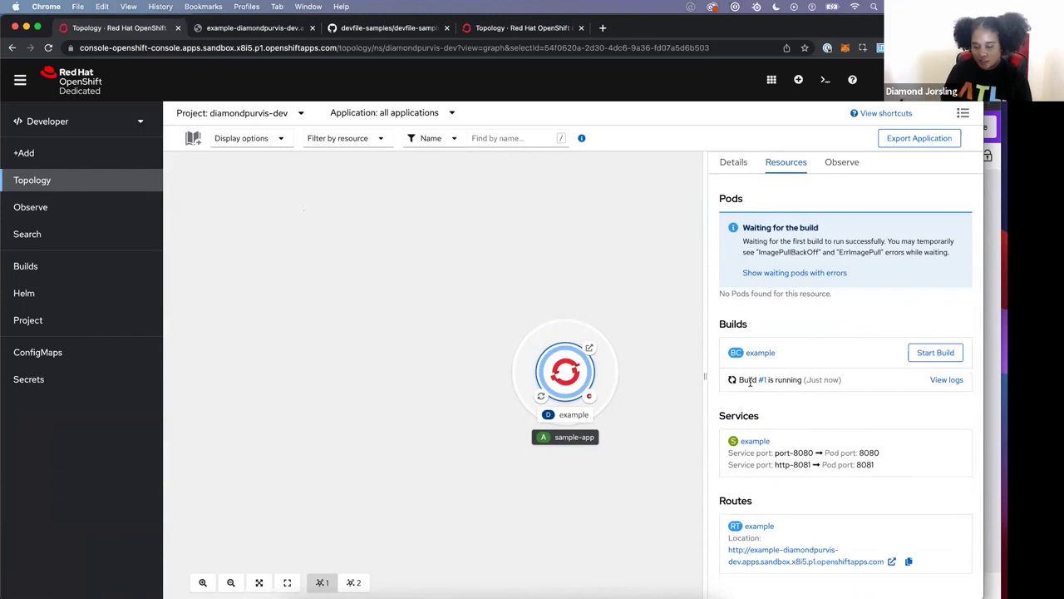
pyautogui.moveTo(758, 381); pyautogui.dragTo(818, 387)
pyautogui.moveTo(731, 454); pyautogui.dragTo(875, 469)
pyautogui.click(874, 469)
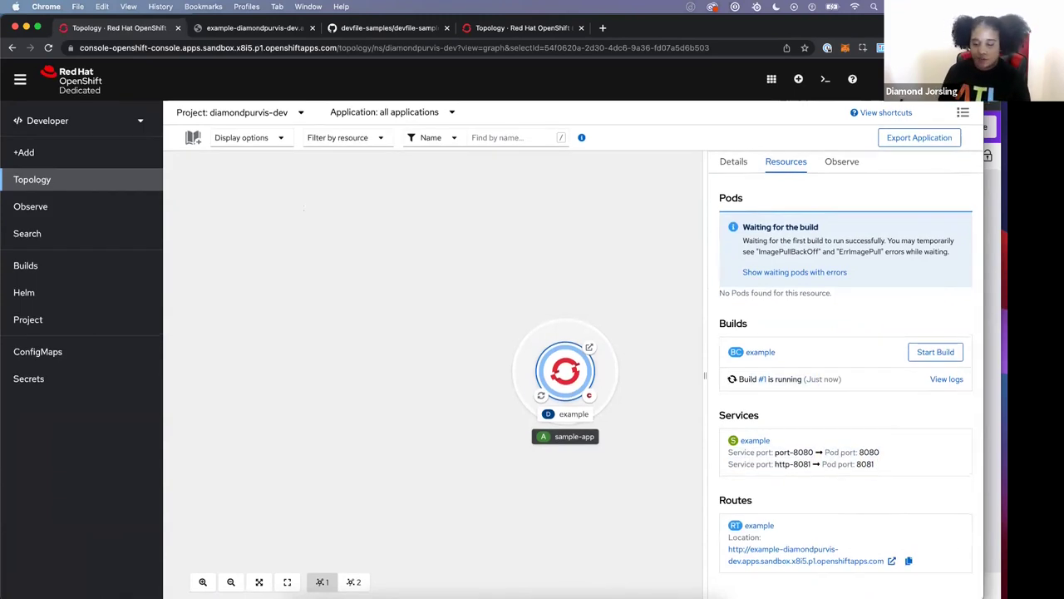
# Step: Examine the example deployment's details in the topology, including its labels, pod selector, annotations and status
pyautogui.scroll(2, 827, 394)
pyautogui.scroll(1, 827, 394)
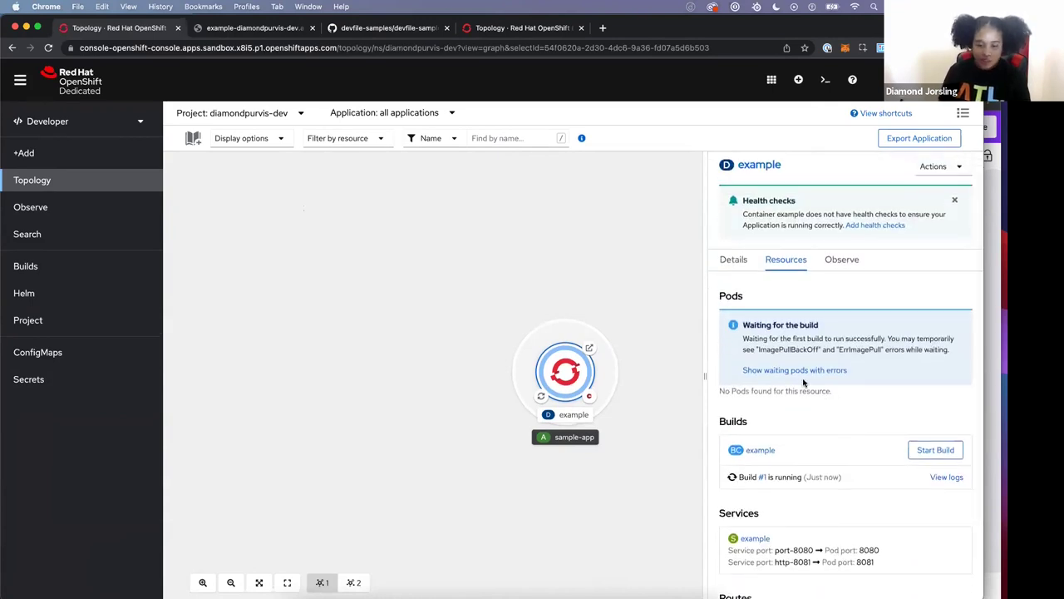
pyautogui.click(742, 266)
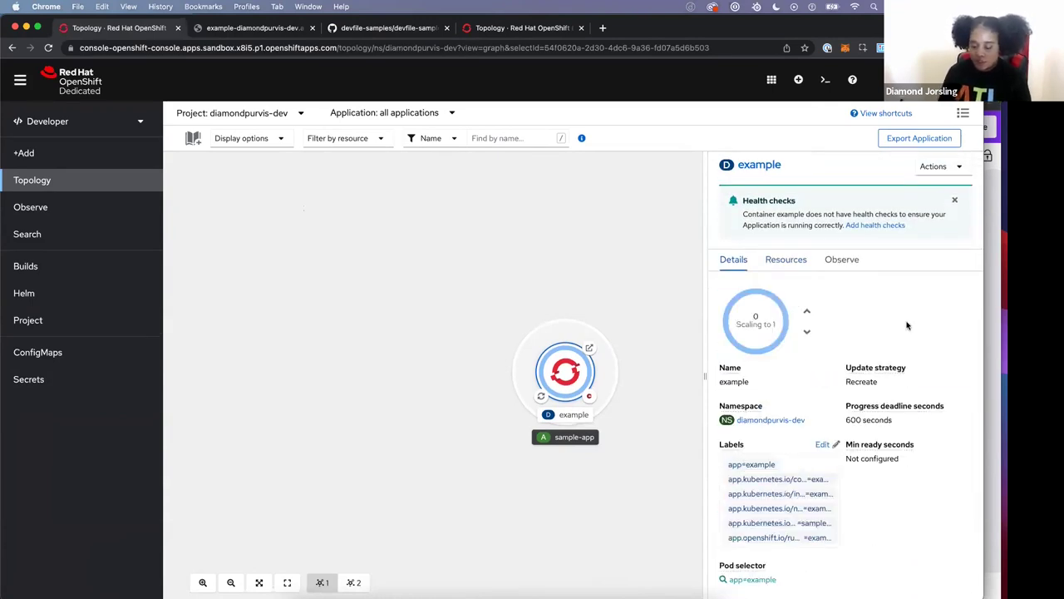
pyautogui.scroll(-3, 906, 324)
pyautogui.scroll(-2, 907, 326)
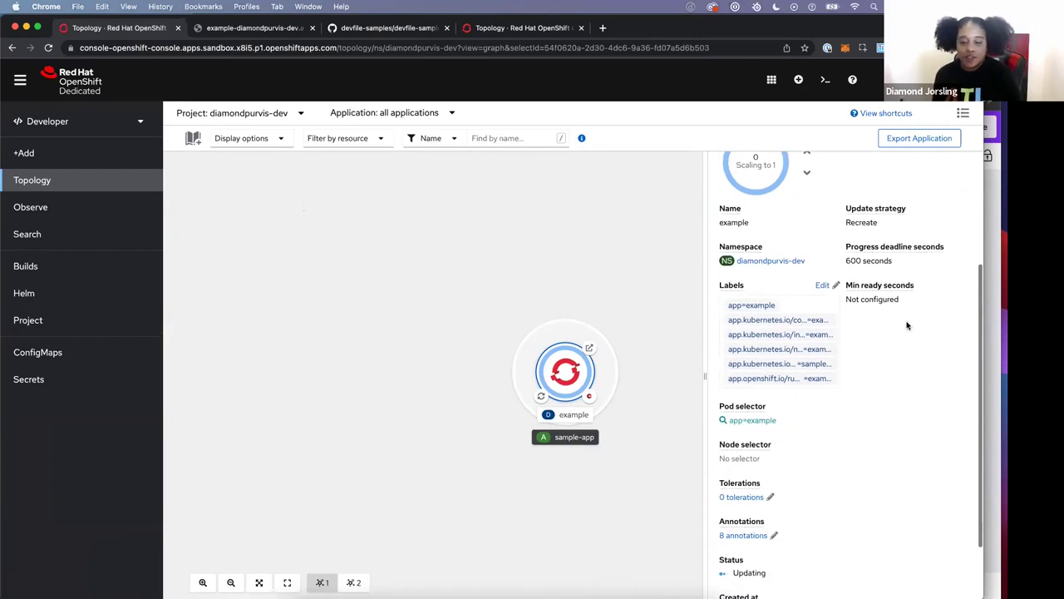
pyautogui.scroll(-2, 780, 422)
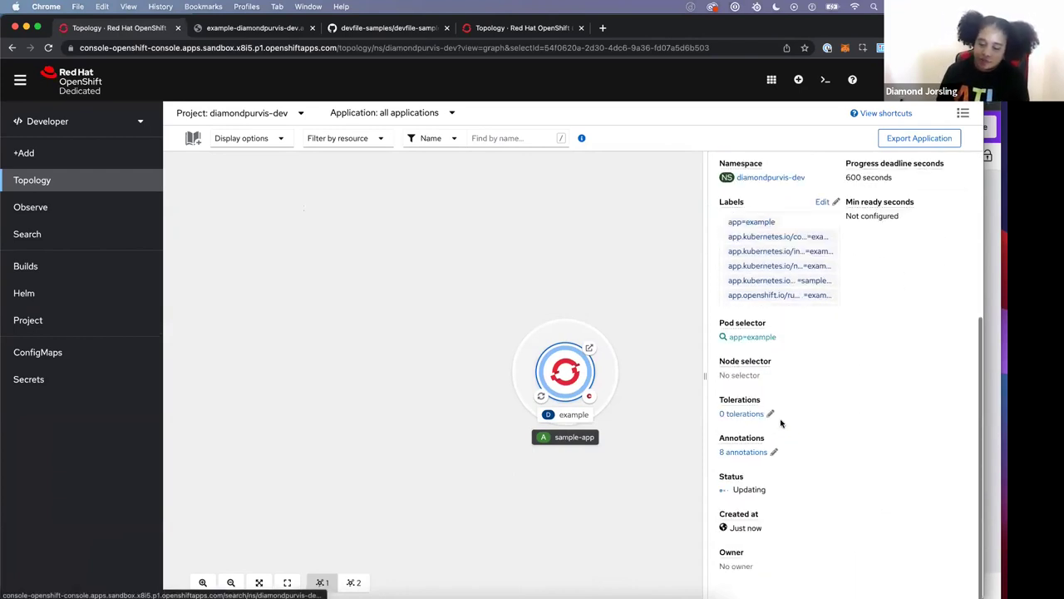
pyautogui.moveTo(720, 489); pyautogui.dragTo(777, 489)
pyautogui.click(777, 488)
pyautogui.scroll(3, 777, 488)
pyautogui.scroll(2, 776, 489)
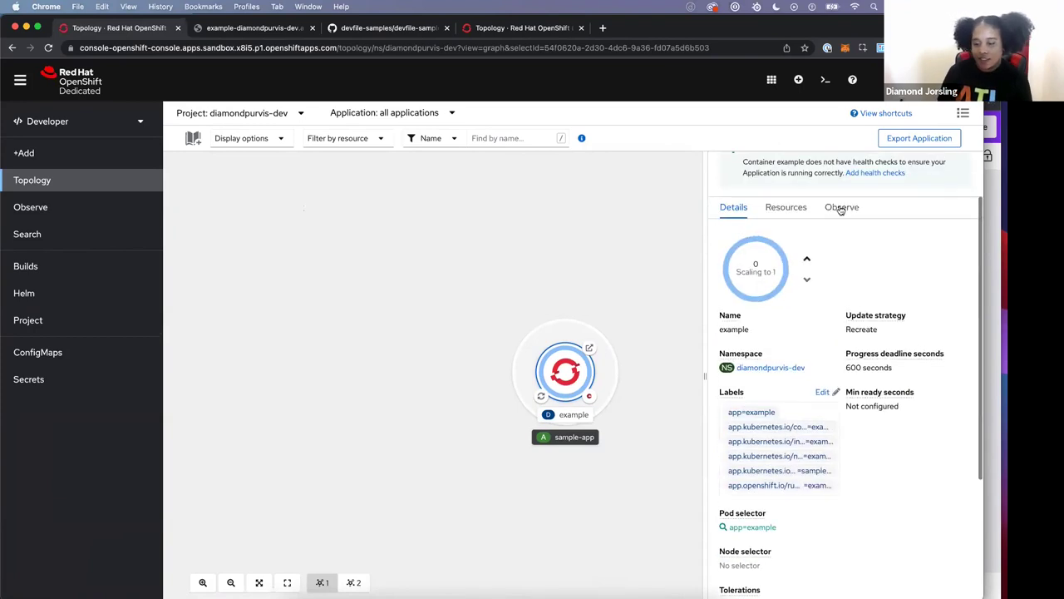
# Step: Examine the example deployment's observed metrics for CPU usage, memory usage and receive bandwidth
pyautogui.click(839, 207)
pyautogui.scroll(-1, 839, 210)
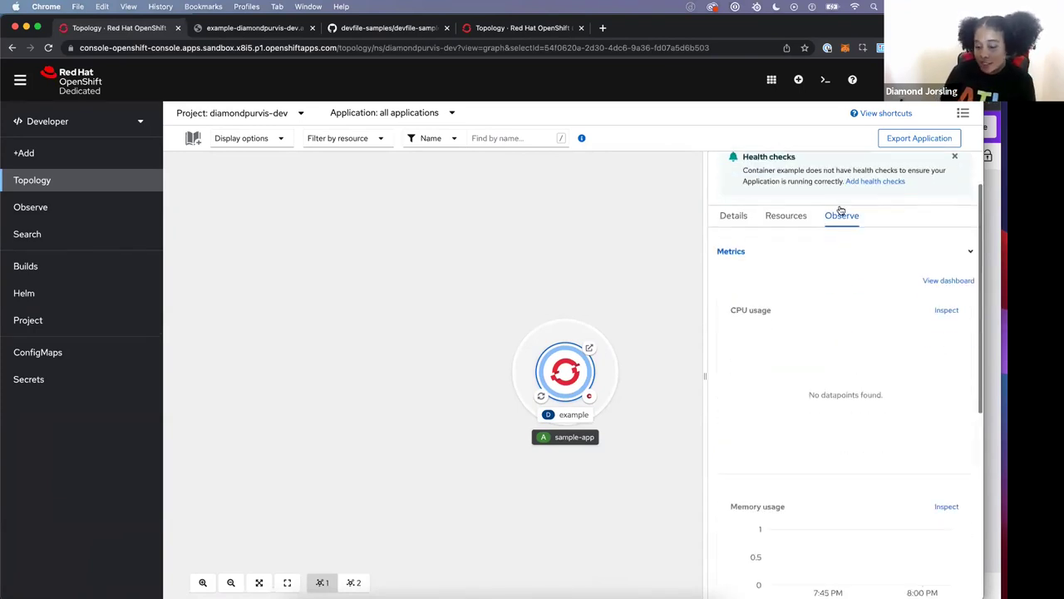
pyautogui.scroll(-2, 884, 428)
pyautogui.scroll(-3, 884, 427)
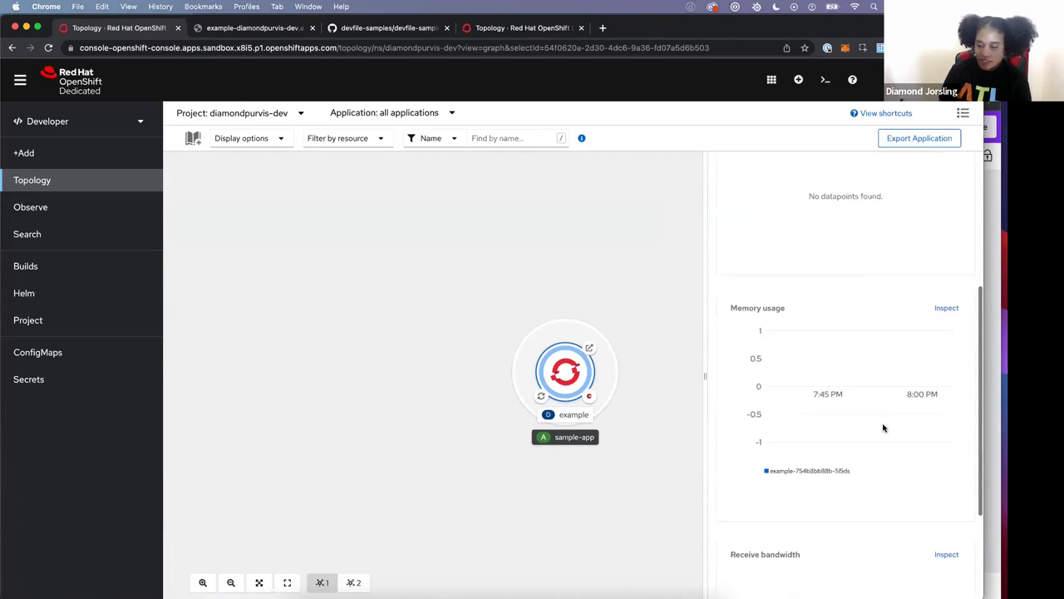
pyautogui.scroll(5, 884, 427)
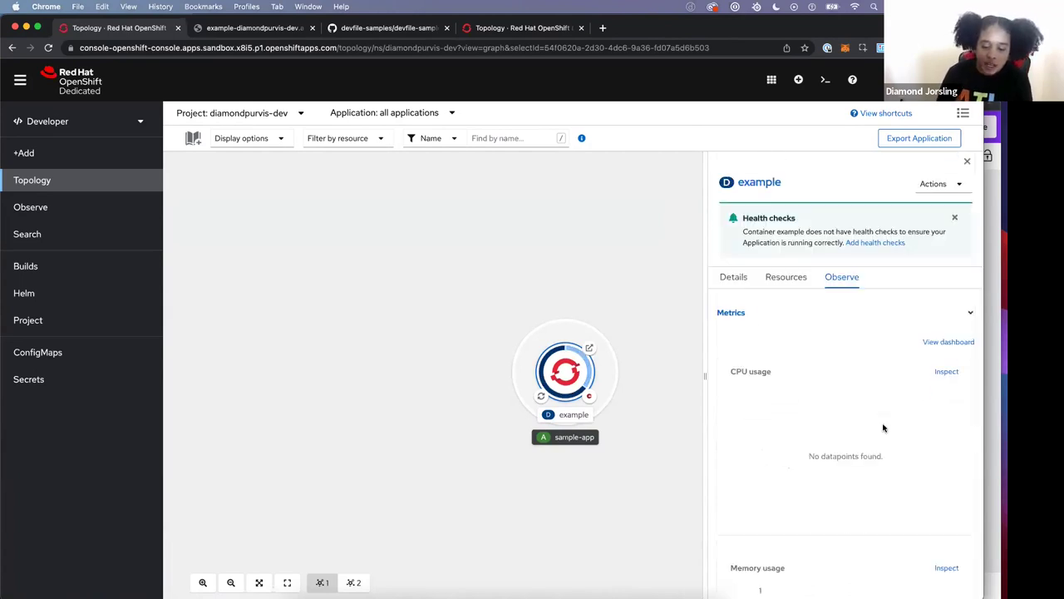
pyautogui.scroll(-4, 883, 428)
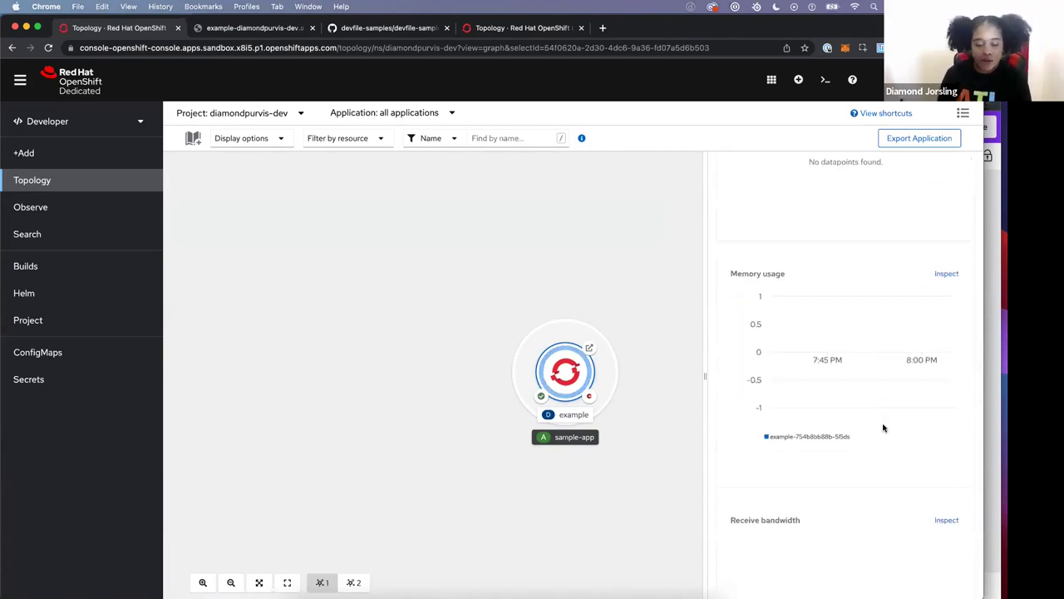
pyautogui.scroll(-3, 884, 427)
pyautogui.scroll(6, 884, 427)
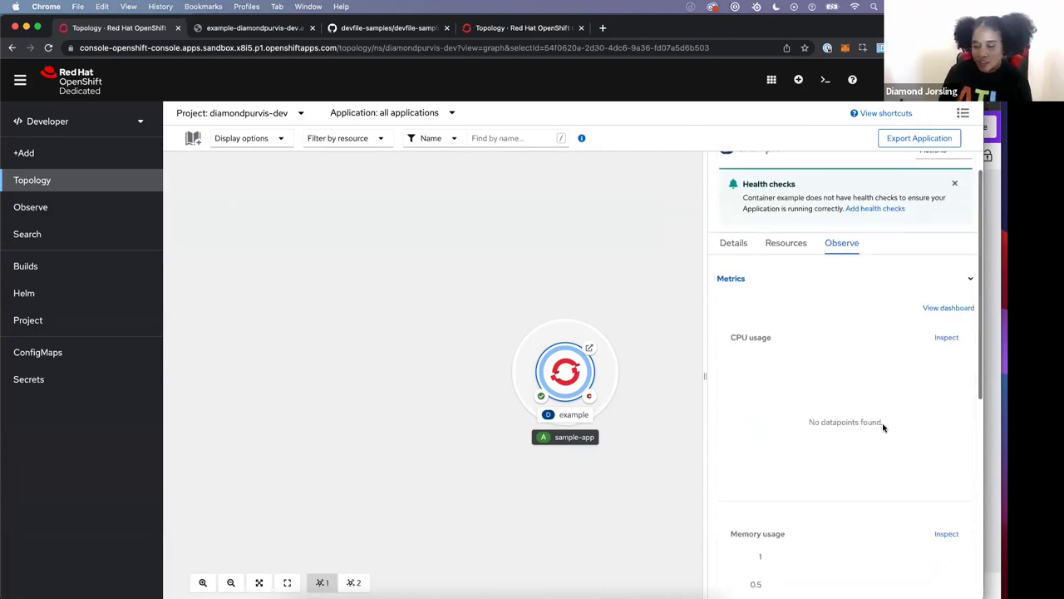
pyautogui.scroll(1, 883, 428)
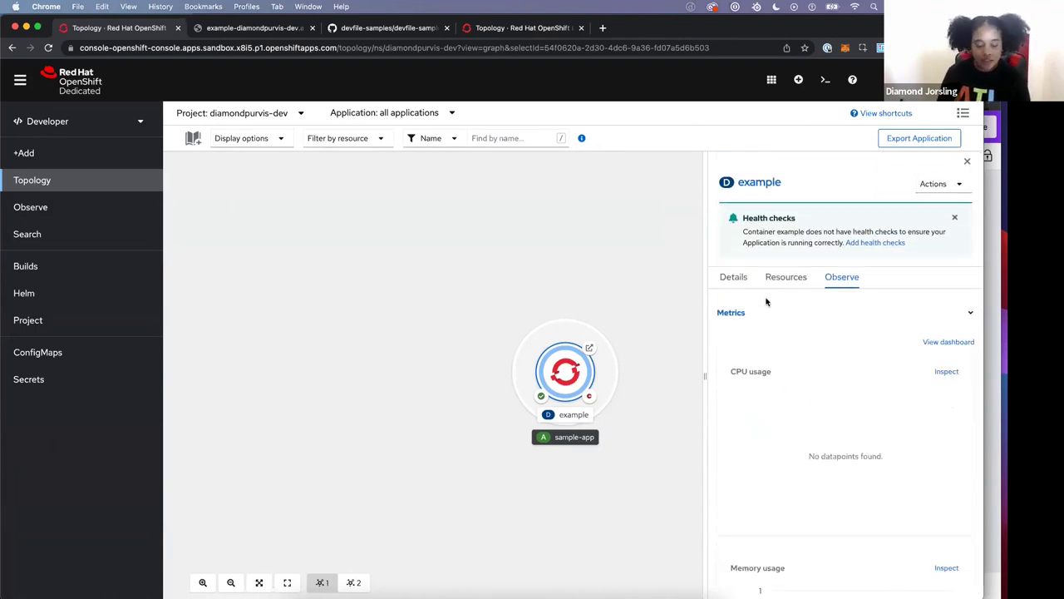
# Step: Review the project-wide monitoring dashboard's usage and network charts, and check the project's metrics and alerts views
pyautogui.click(63, 208)
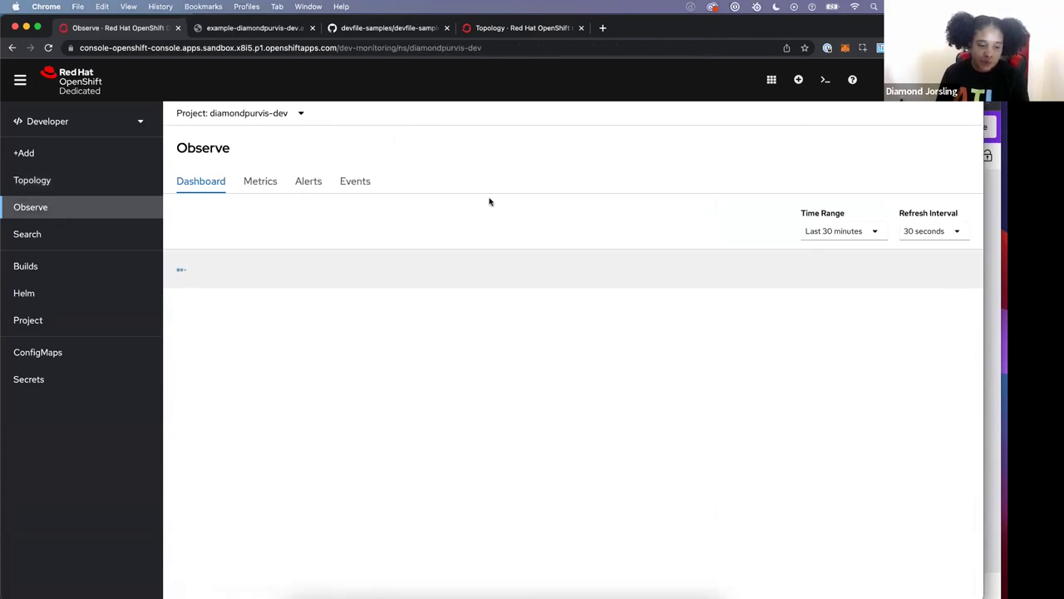
pyautogui.scroll(-1, 489, 202)
pyautogui.scroll(-10, 489, 201)
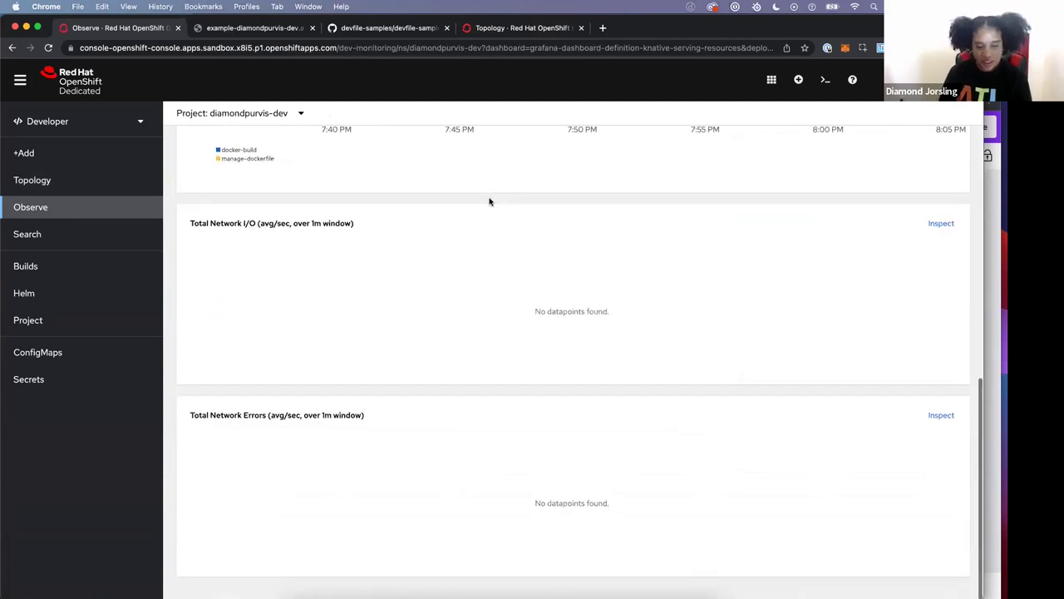
pyautogui.scroll(10, 489, 202)
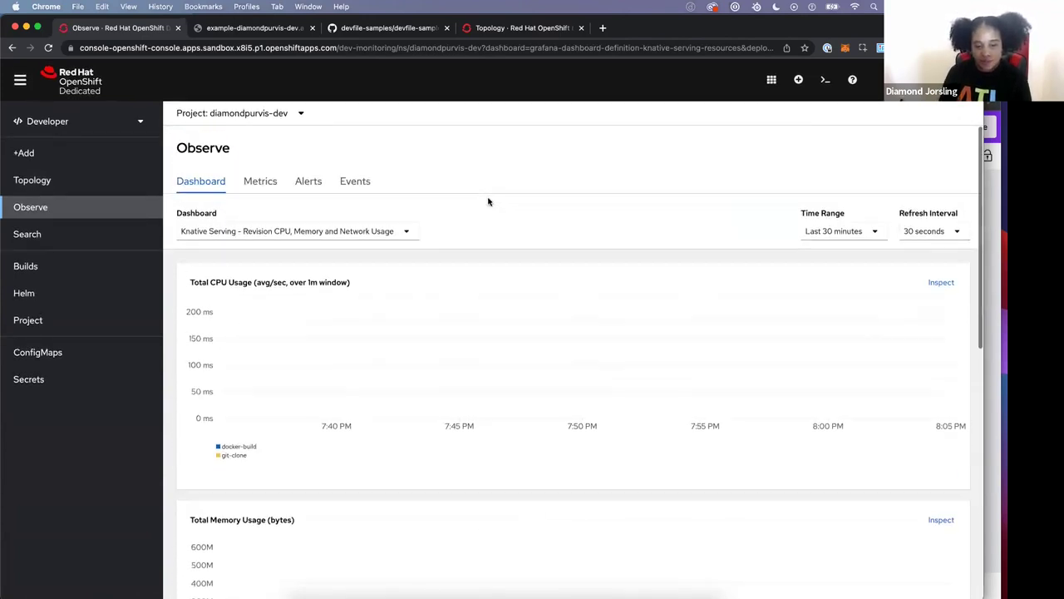
pyautogui.click(259, 180)
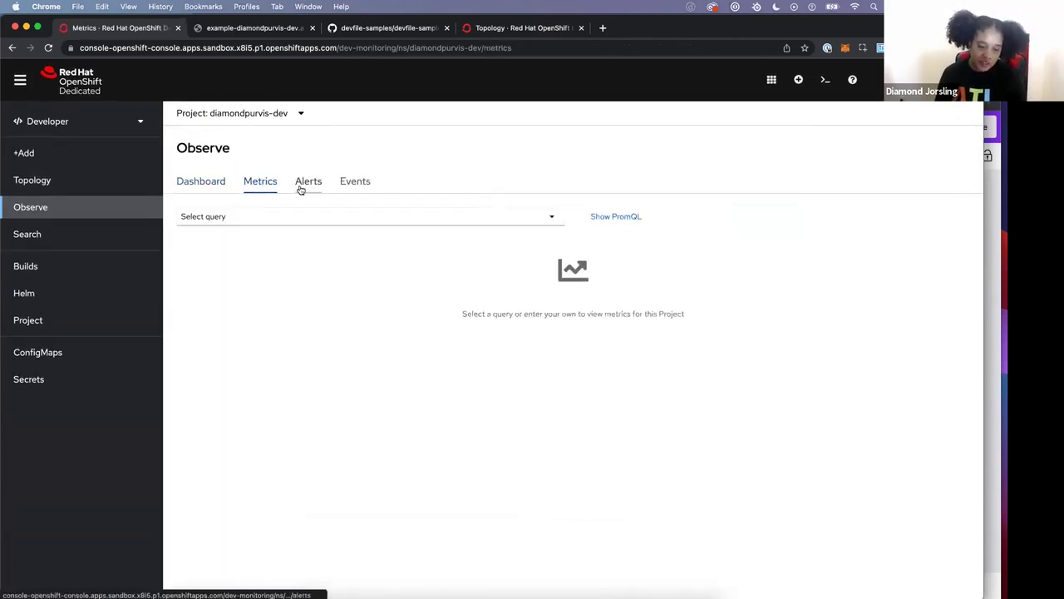
pyautogui.click(297, 184)
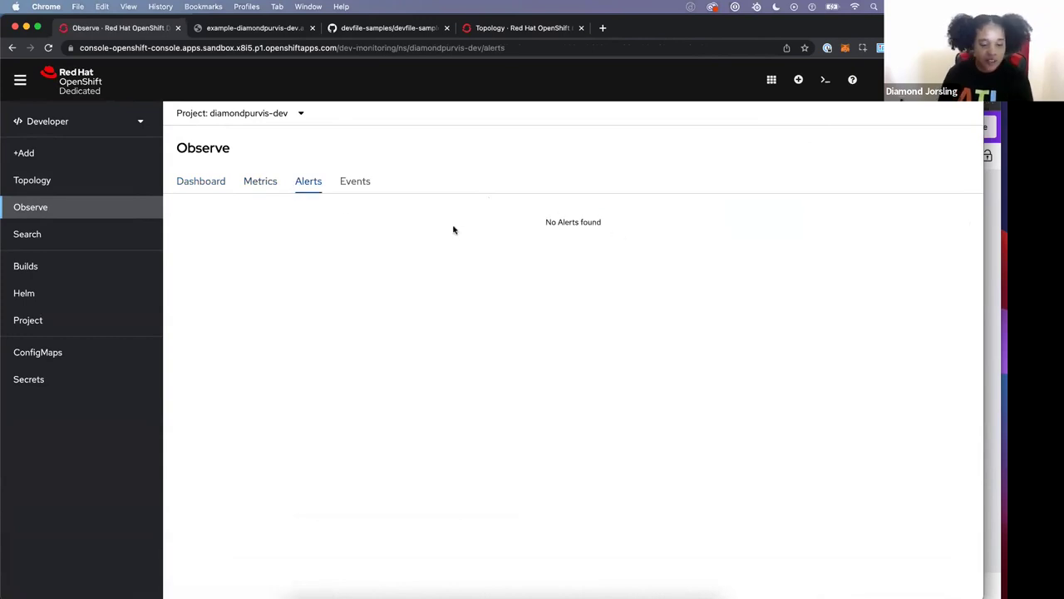
# Step: Run the Transmit bandwidth metrics query for the project and review its per-pod chart
pyautogui.click(268, 188)
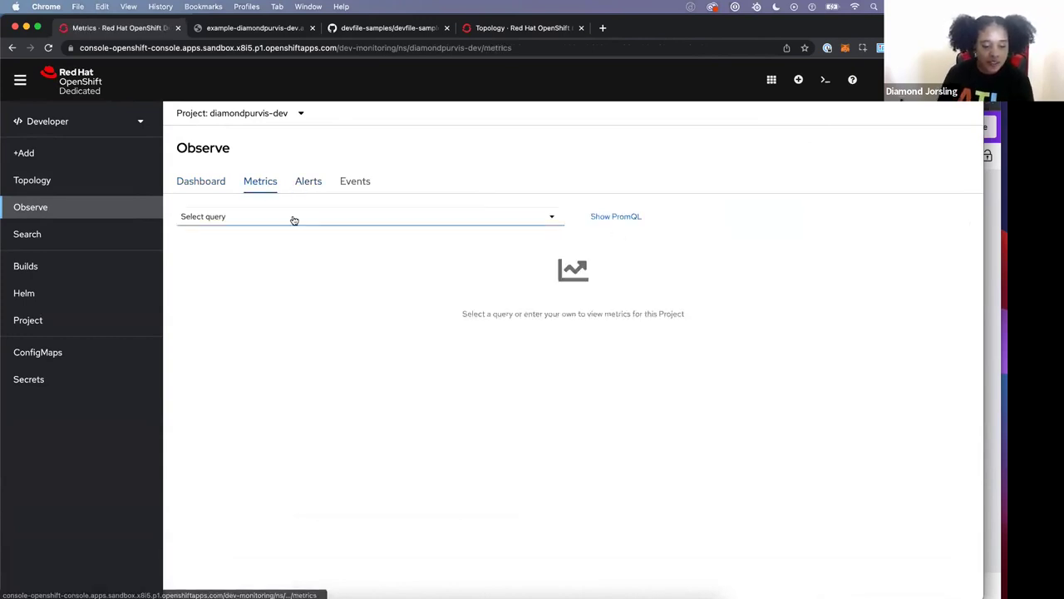
pyautogui.click(293, 218)
pyautogui.click(257, 385)
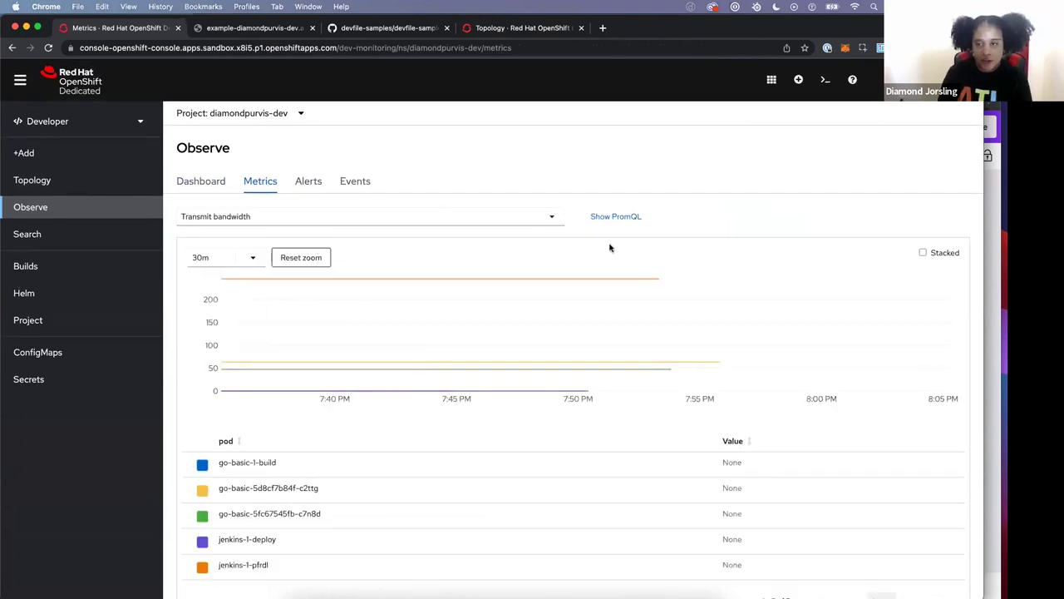
pyautogui.scroll(-1, 610, 245)
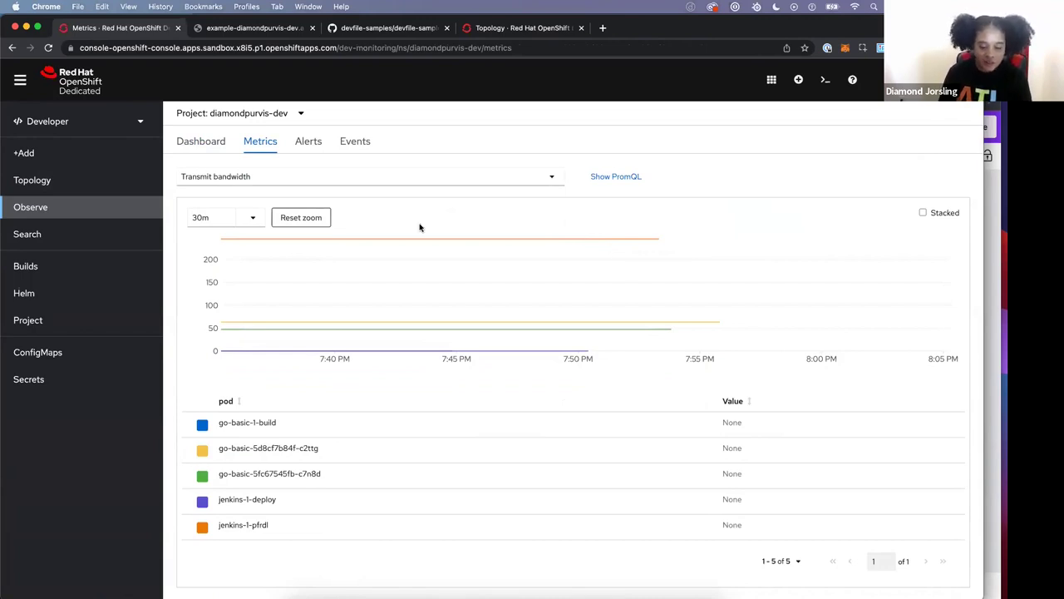
# Step: Switch the metrics query to Rate of transmitted packets dropped and display its PromQL expression
pyautogui.click(501, 179)
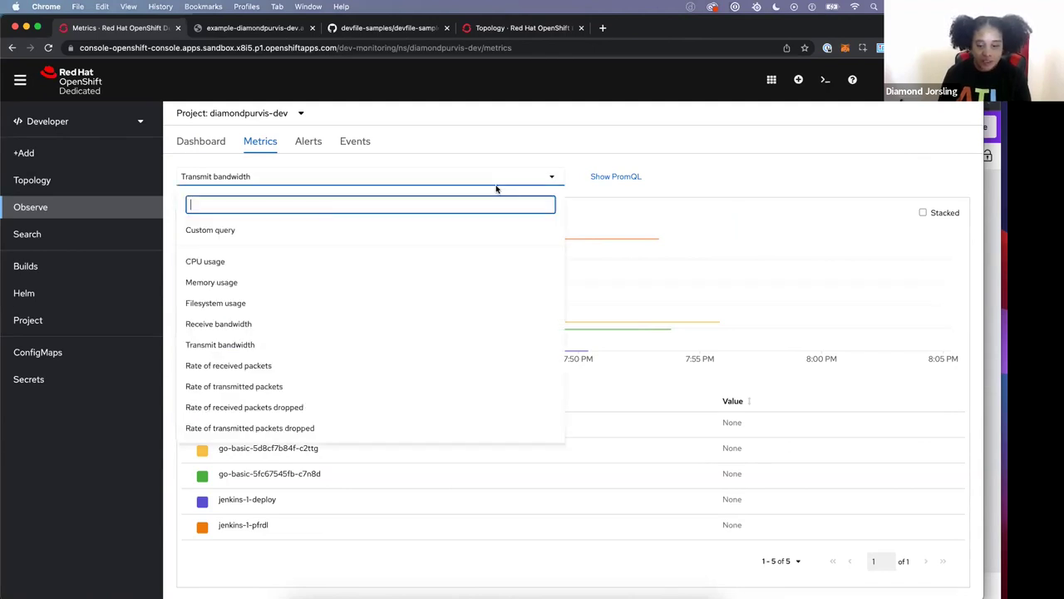
pyautogui.click(435, 425)
pyautogui.click(615, 216)
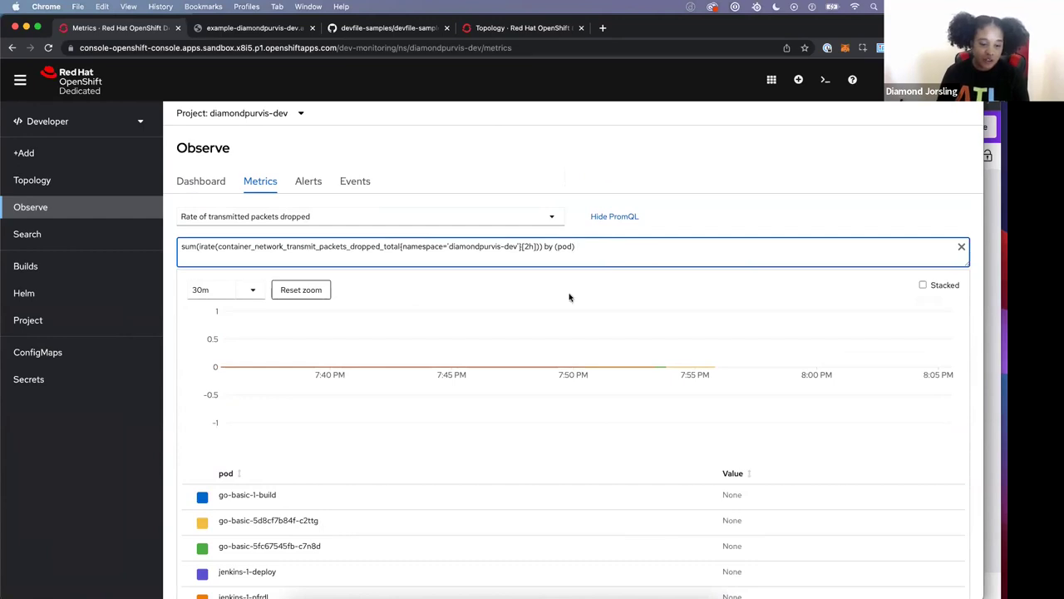
pyautogui.scroll(-1, 599, 308)
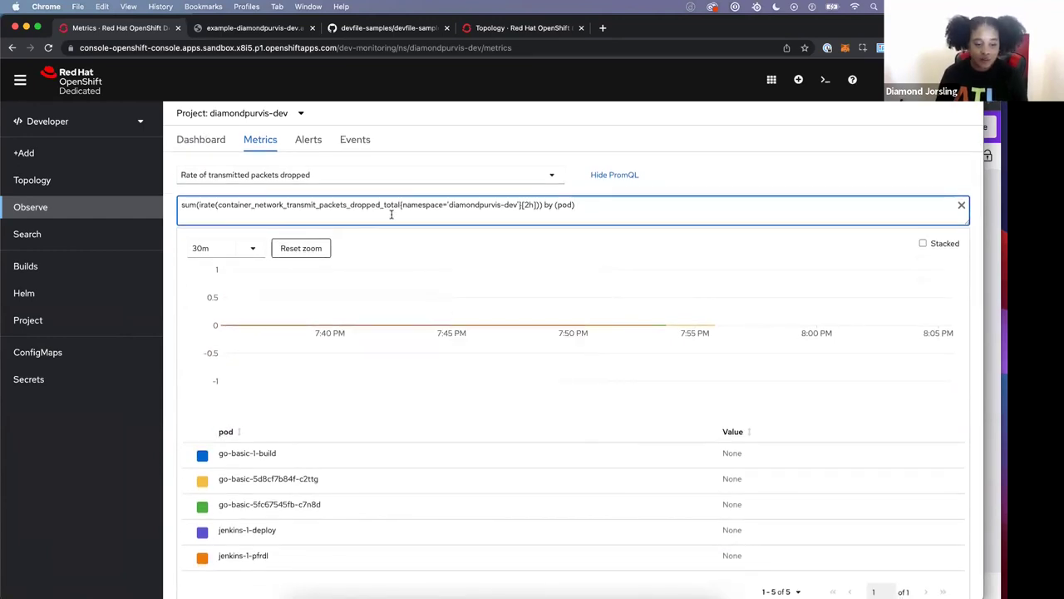
pyautogui.scroll(1, 391, 214)
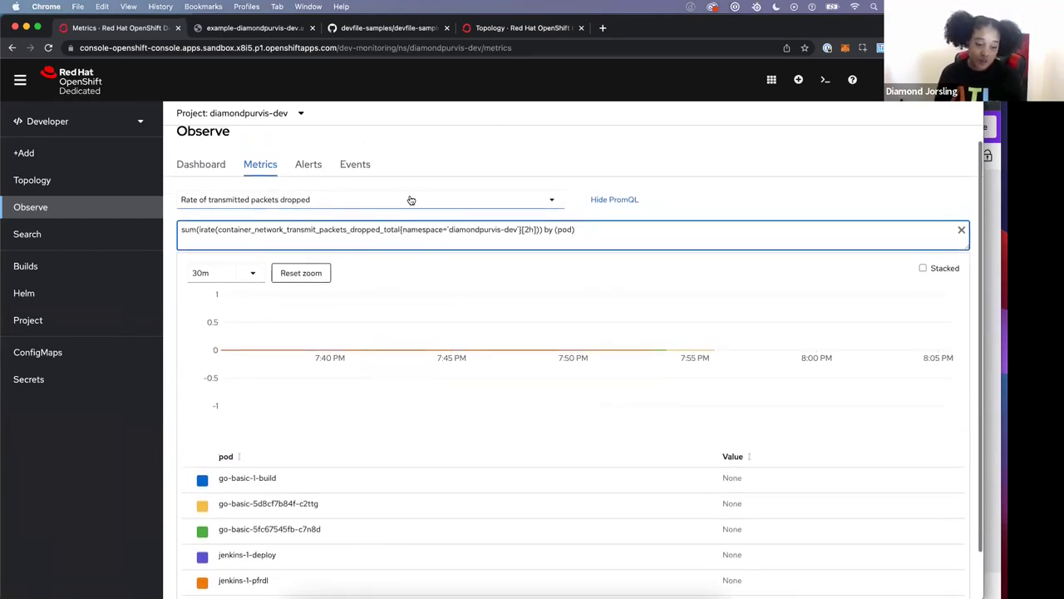
# Step: Review the project's streaming events, examining the example pod's image pull, container creation and container start entries
pyautogui.click(355, 172)
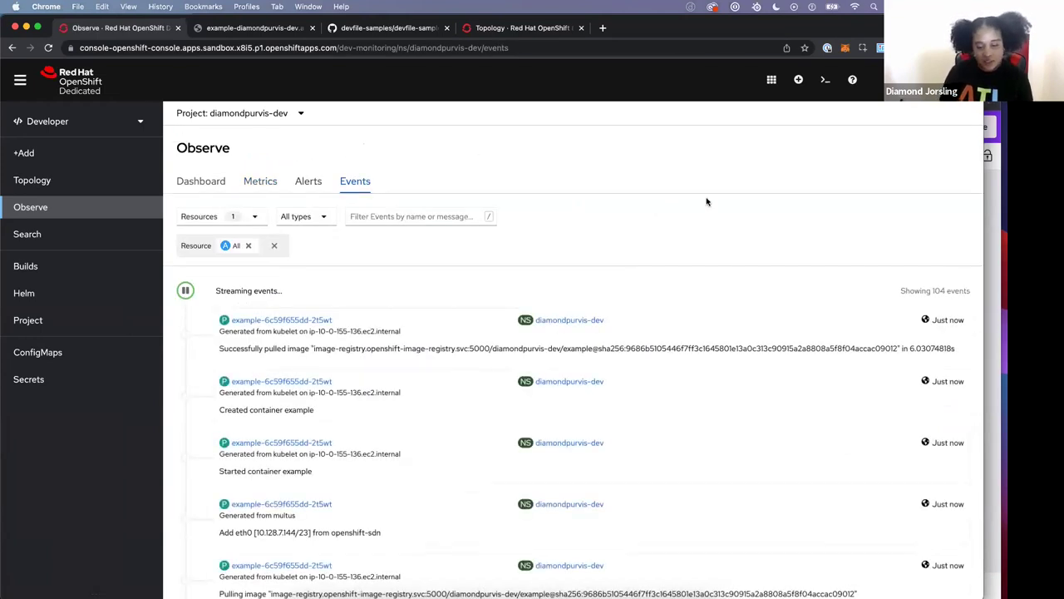
pyautogui.scroll(-1, 713, 201)
pyautogui.scroll(-1, 719, 202)
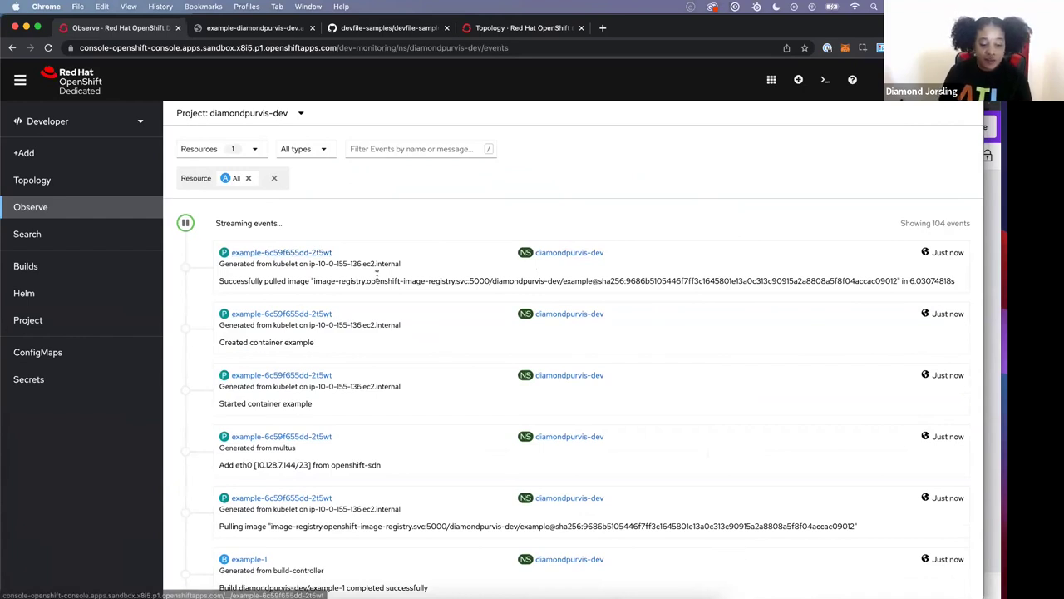
pyautogui.scroll(-1, 447, 263)
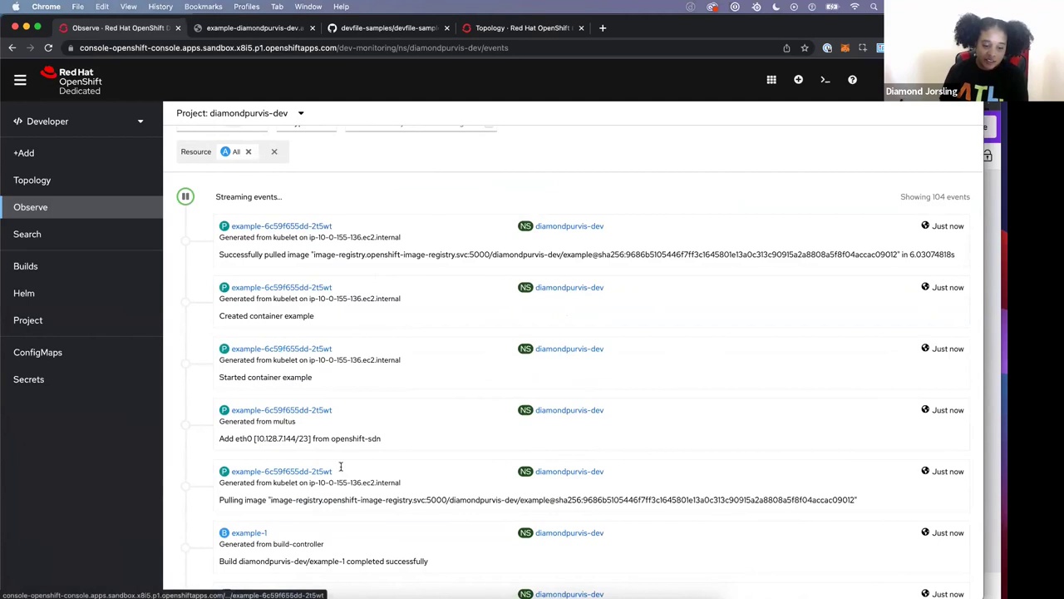
pyautogui.moveTo(323, 378); pyautogui.dragTo(247, 378)
pyautogui.click(360, 316)
pyautogui.moveTo(365, 255); pyautogui.dragTo(477, 254)
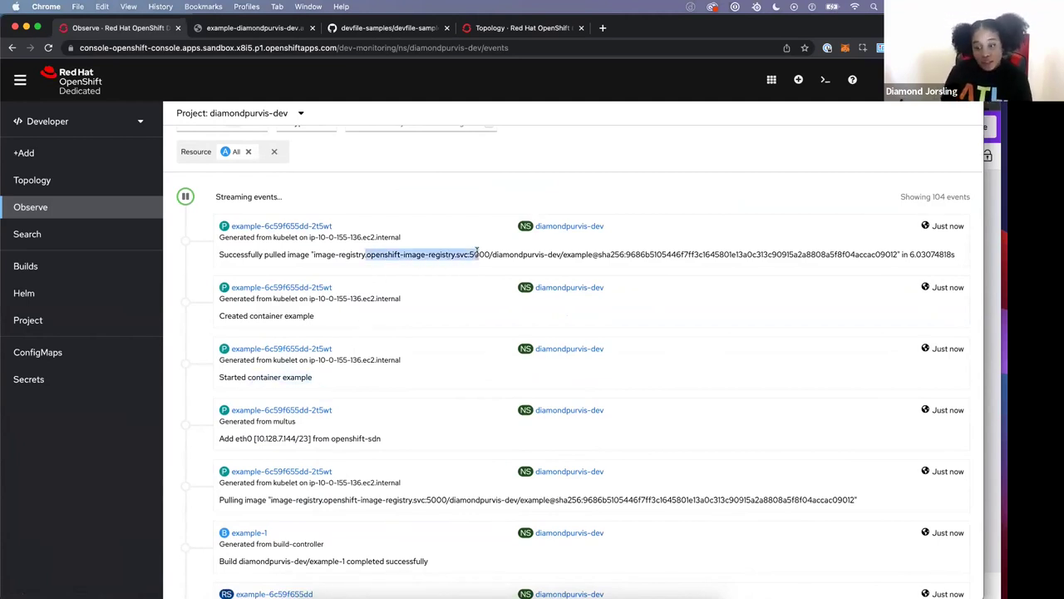
pyautogui.scroll(3, 506, 196)
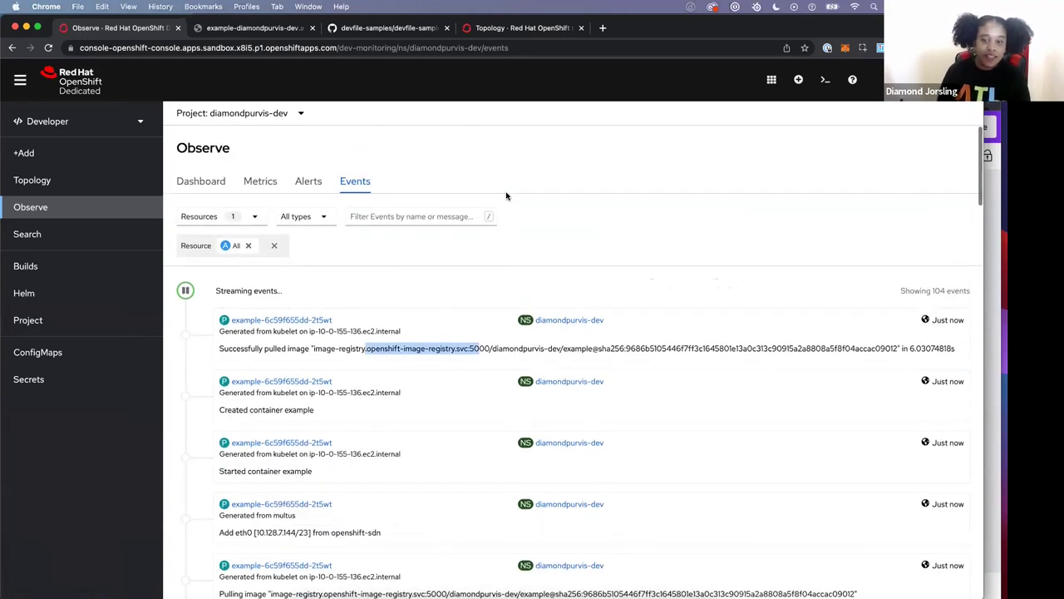
# Step: List the project's build configurations, check when the example one was created and open it
pyautogui.click(37, 266)
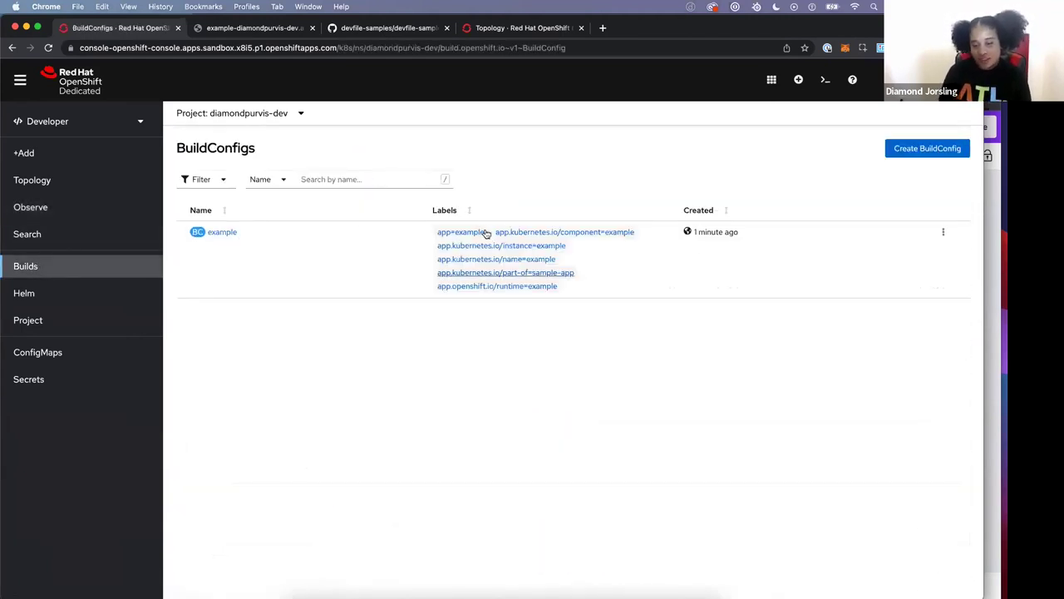
pyautogui.tripleClick(689, 241)
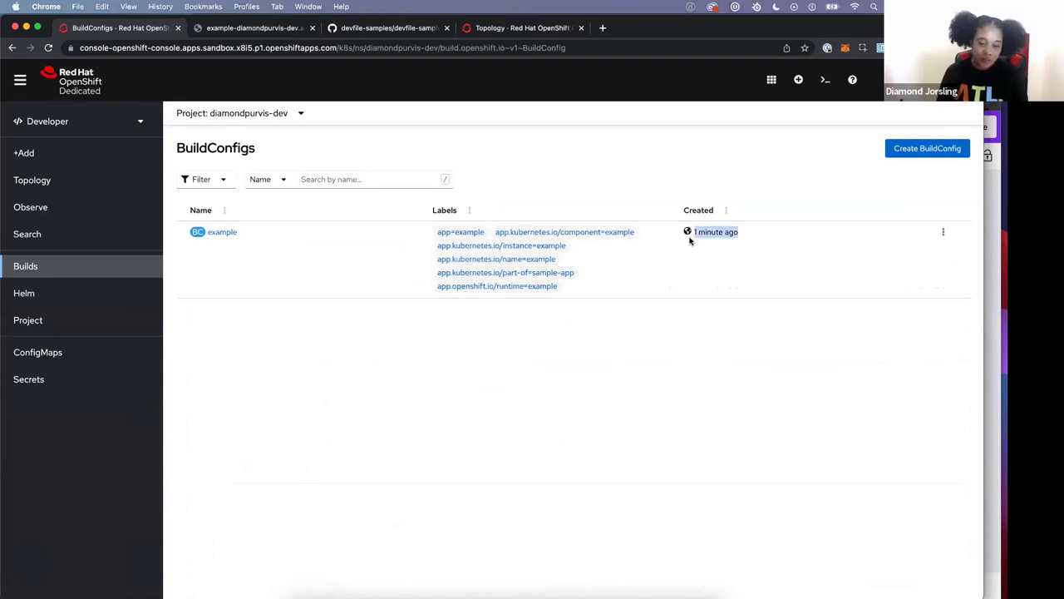
pyautogui.click(229, 232)
pyautogui.click(230, 232)
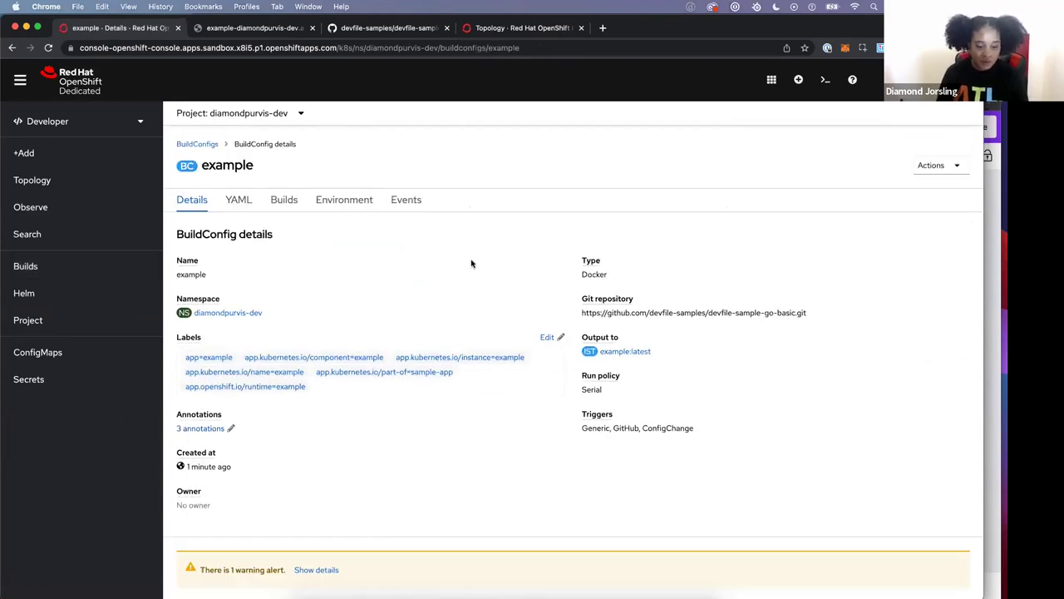
# Step: Expand the example build configuration's warning alert to read its details, and open the configuration's YAML definition
pyautogui.scroll(-3, 471, 263)
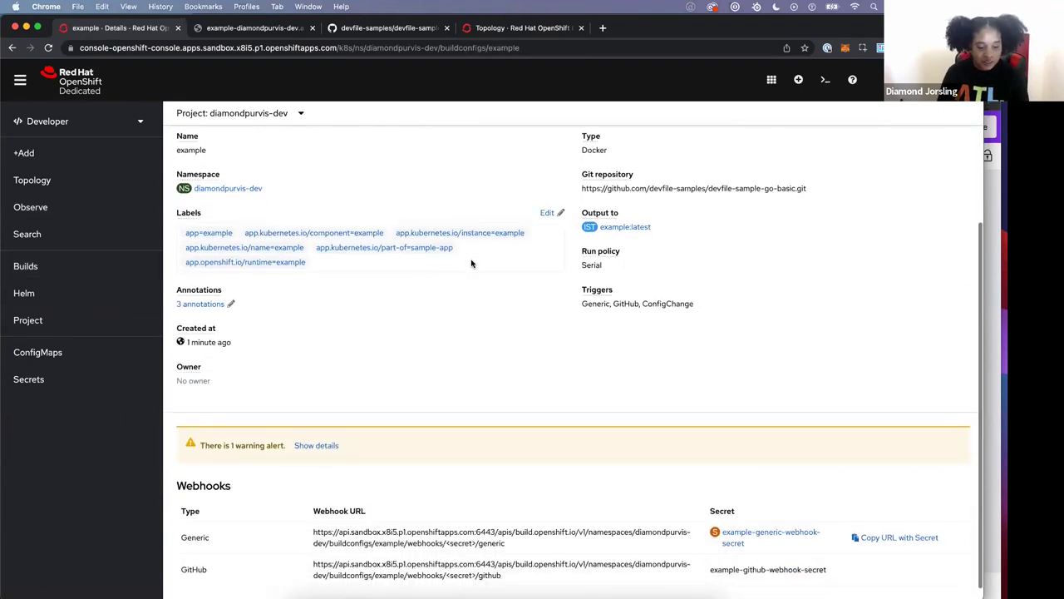
pyautogui.click(309, 430)
pyautogui.moveTo(403, 448); pyautogui.dragTo(233, 446)
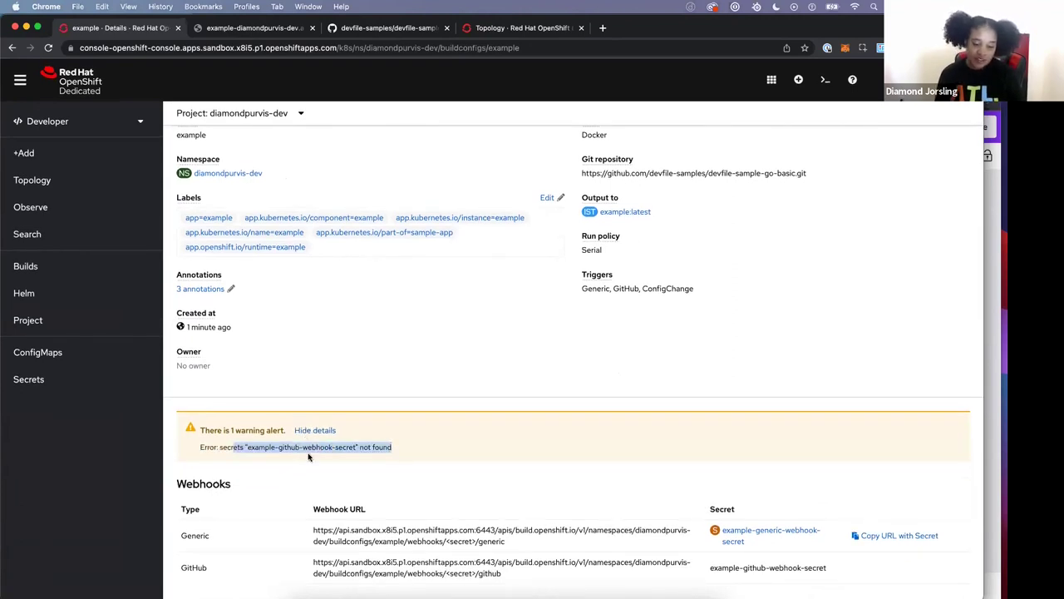
pyautogui.click(308, 460)
pyautogui.scroll(5, 308, 460)
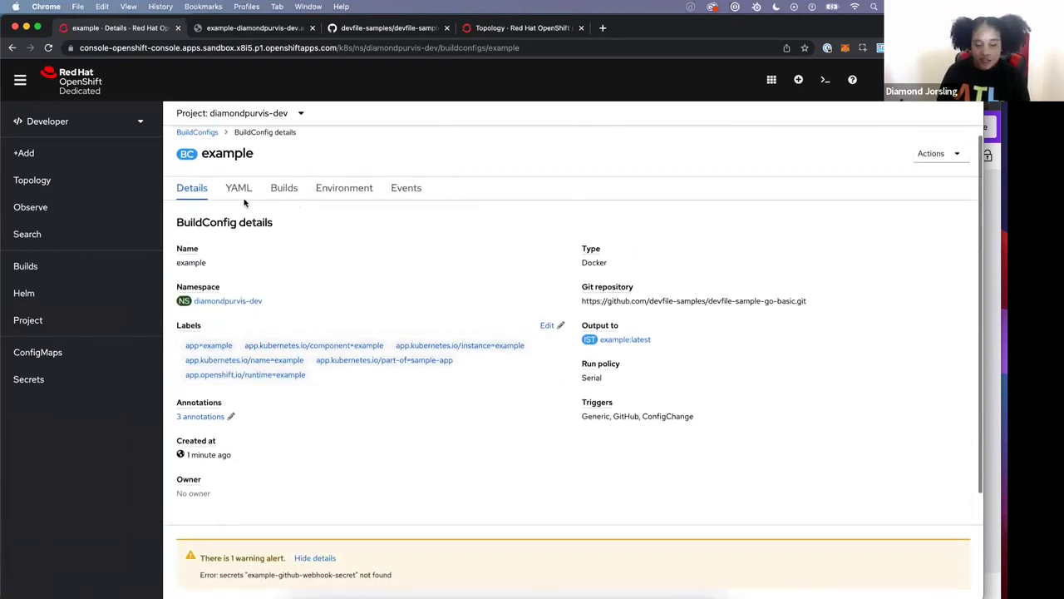
pyautogui.click(238, 198)
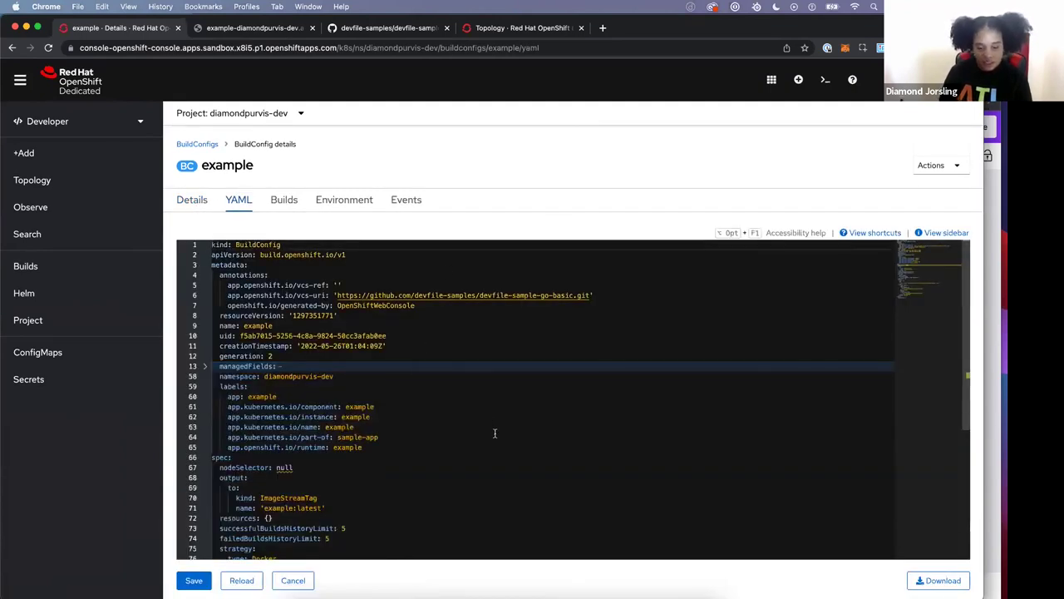
# Step: Review the example build configuration's YAML, builds and environment variables, and list the project's ConfigMaps
pyautogui.scroll(-5, 495, 433)
pyautogui.scroll(5, 497, 443)
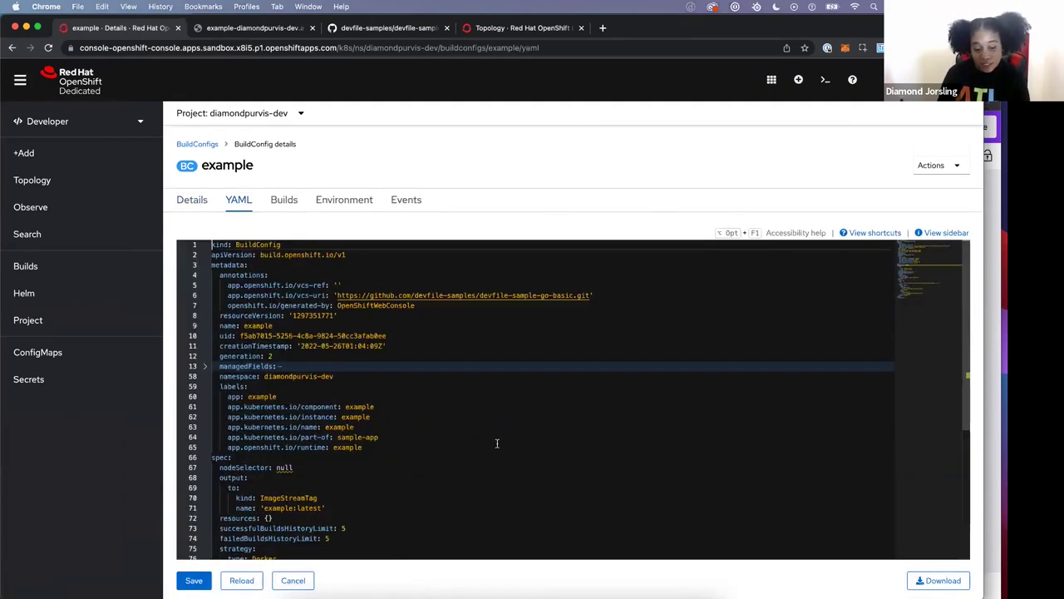
pyautogui.click(291, 203)
pyautogui.click(352, 203)
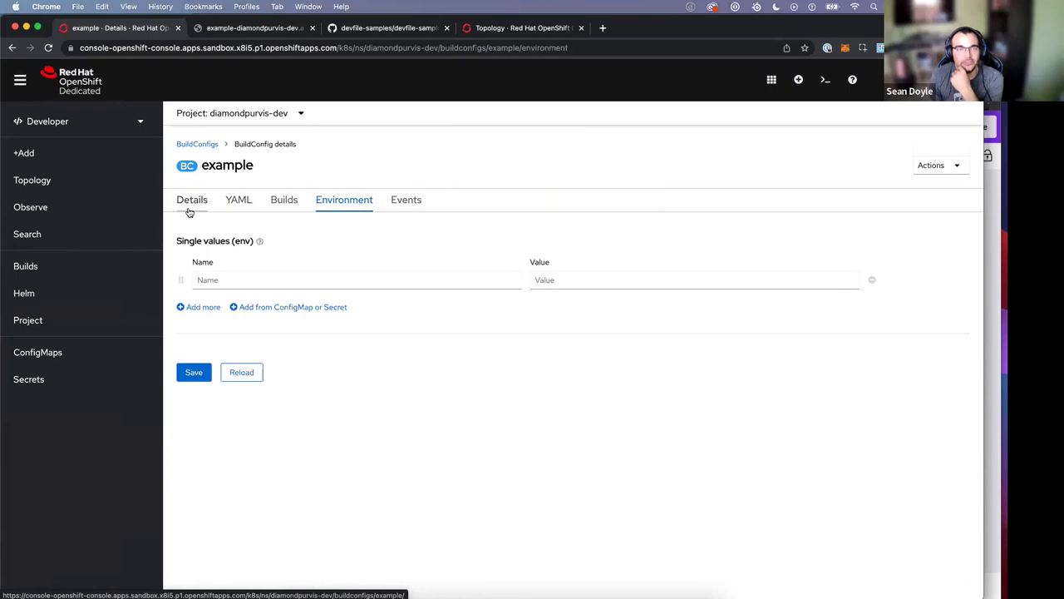
pyautogui.click(70, 352)
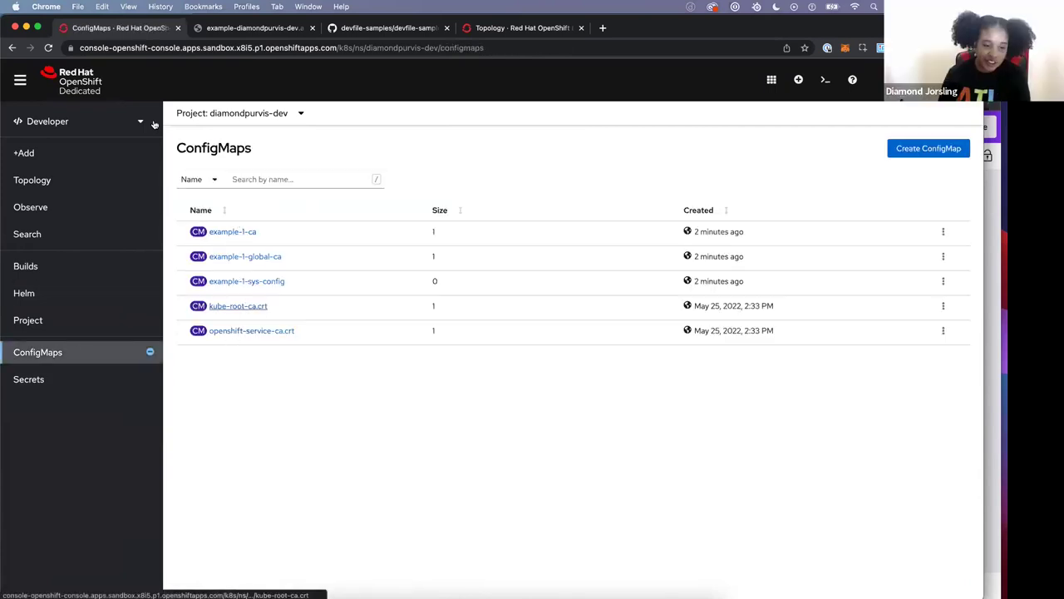
# Step: Switch the console from the Developer to the Administrator perspective
pyautogui.click(104, 121)
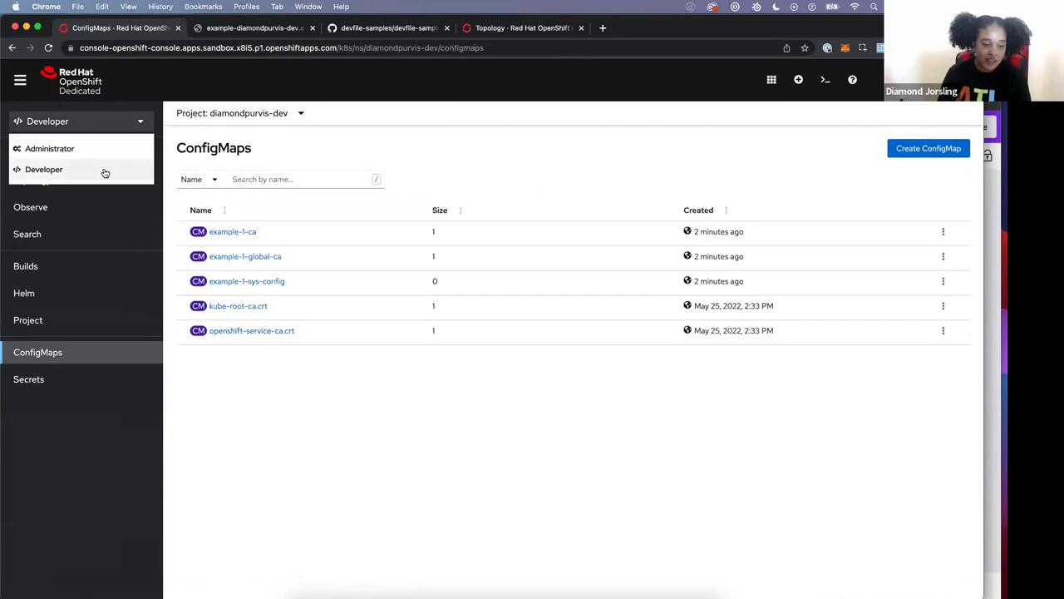
pyautogui.click(104, 171)
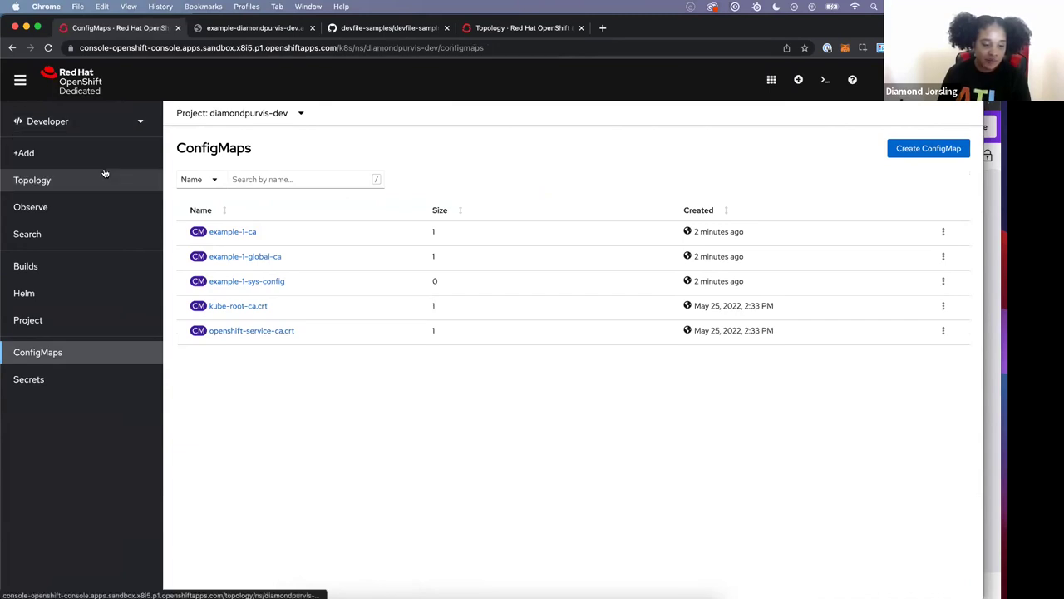
pyautogui.click(58, 123)
pyautogui.click(50, 170)
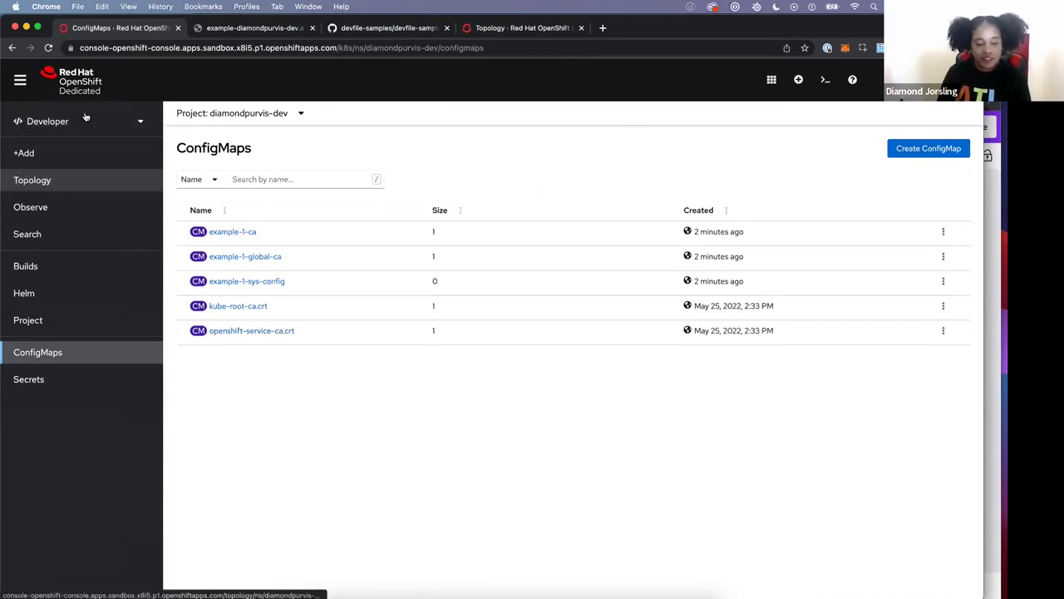
pyautogui.click(71, 129)
pyautogui.click(47, 145)
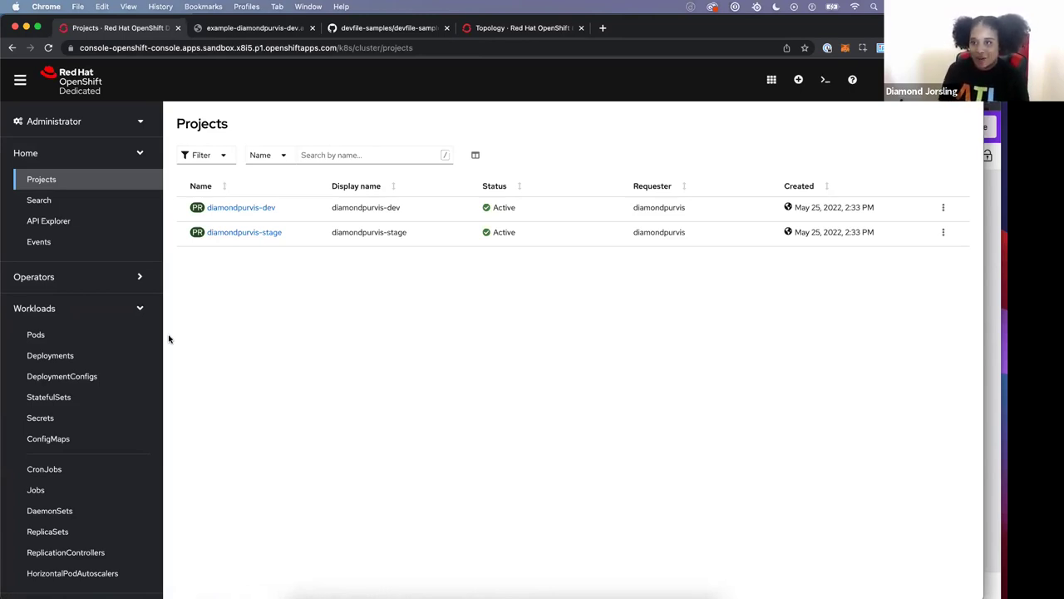
# Step: Browse the project's workload resources, viewing Pods, Deployments, DeploymentConfigs and Secrets
pyautogui.click(112, 339)
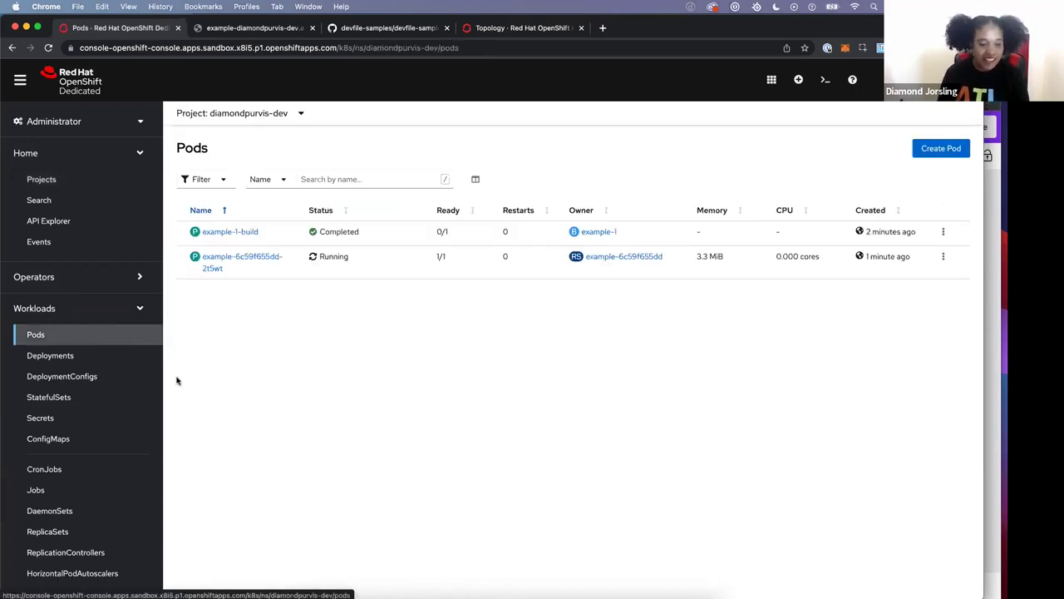
pyautogui.click(120, 364)
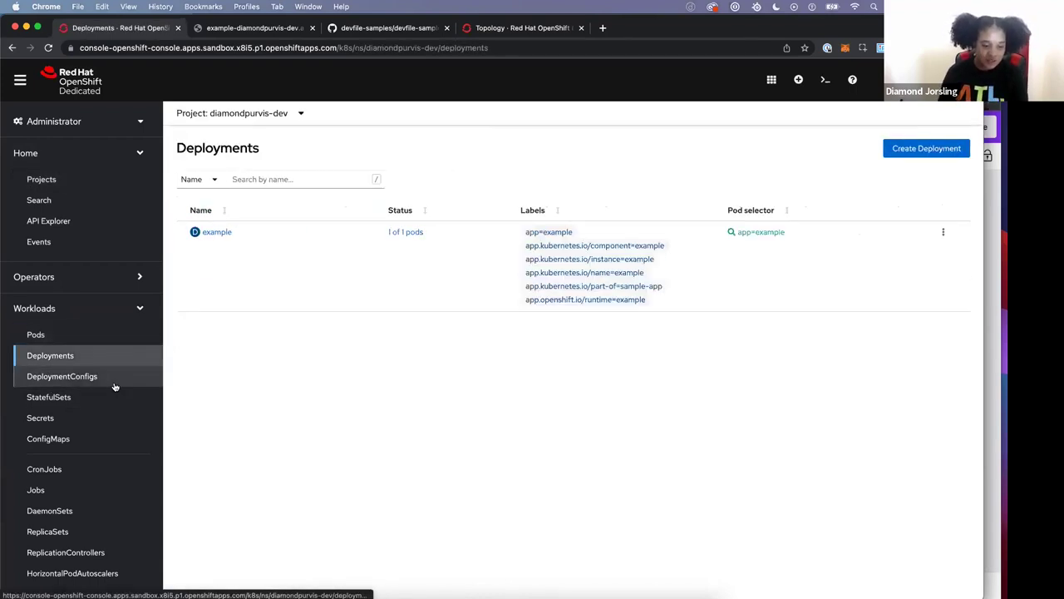
pyautogui.click(114, 381)
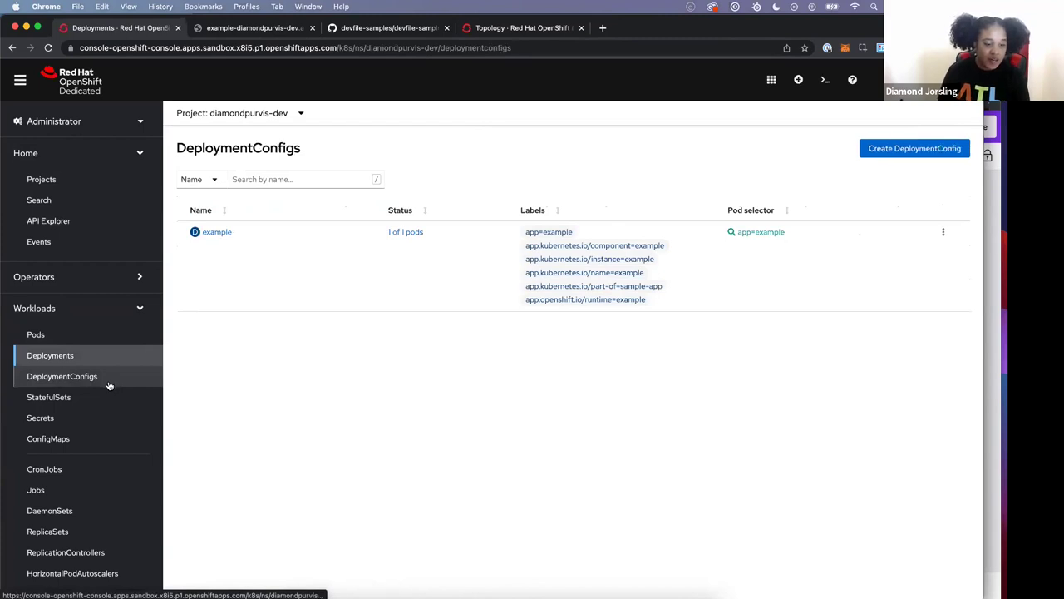
pyautogui.click(76, 417)
pyautogui.scroll(-5, 93, 407)
pyautogui.scroll(-1, 96, 385)
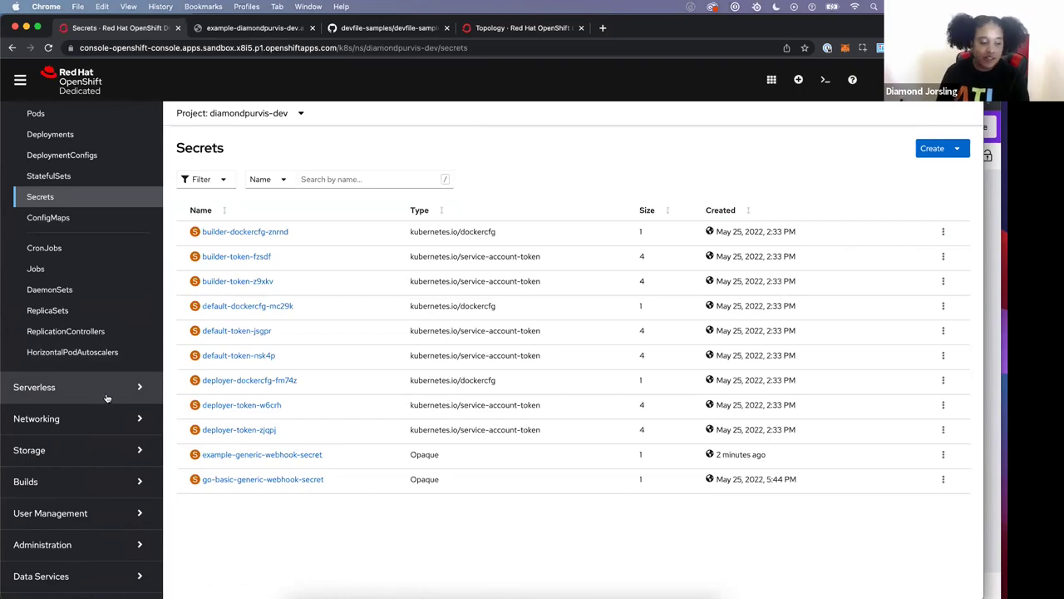
# Step: Look through the serverless resources and the project's networking resources: Services, Routes, Ingresses and NetworkPolicies
pyautogui.click(105, 398)
pyautogui.scroll(-2, 92, 390)
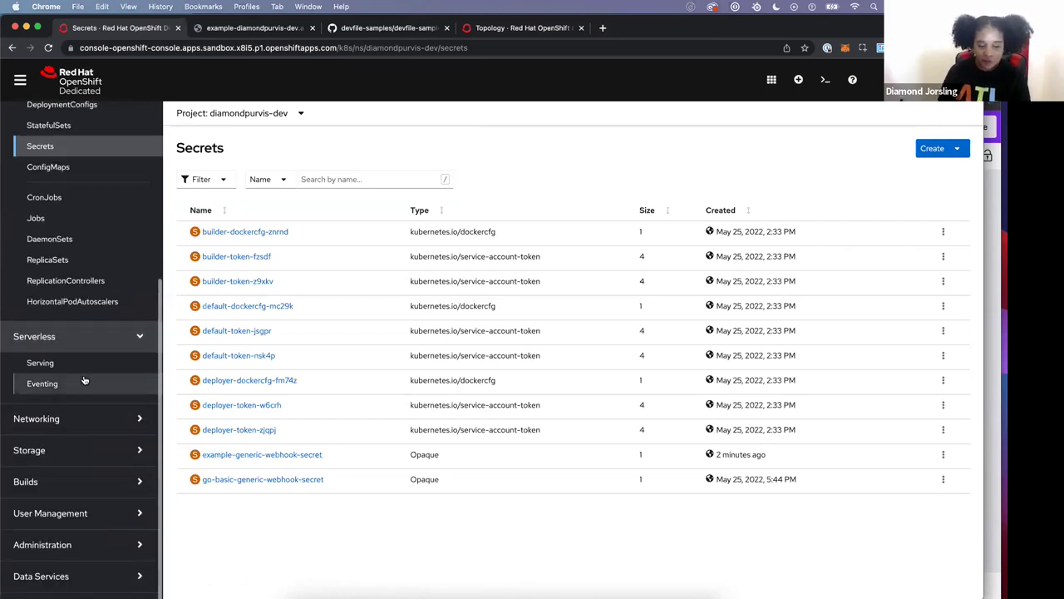
pyautogui.click(83, 383)
pyautogui.click(103, 419)
pyautogui.click(103, 445)
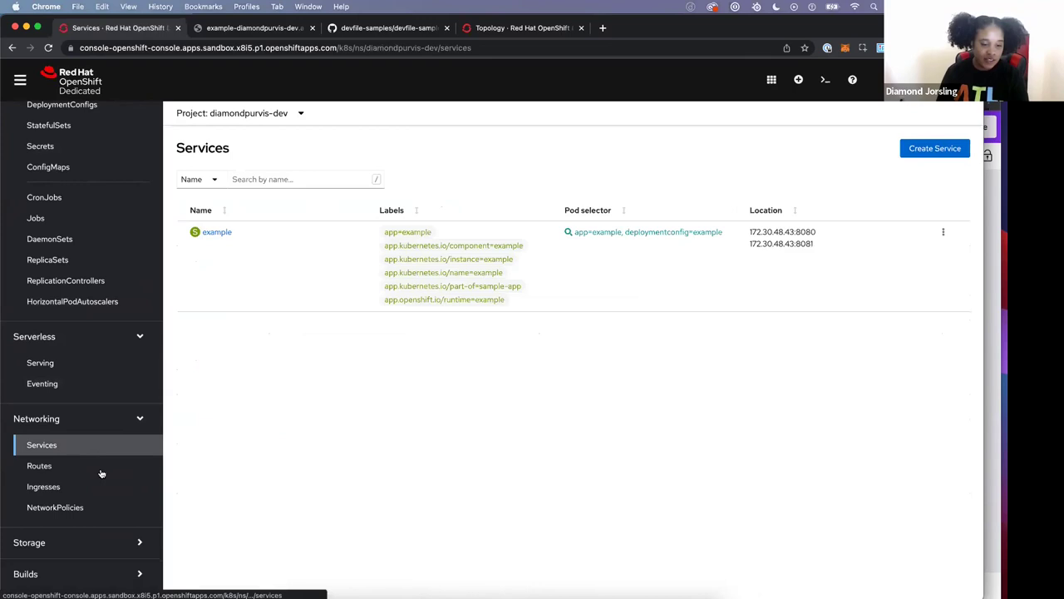
pyautogui.click(100, 474)
pyautogui.click(101, 489)
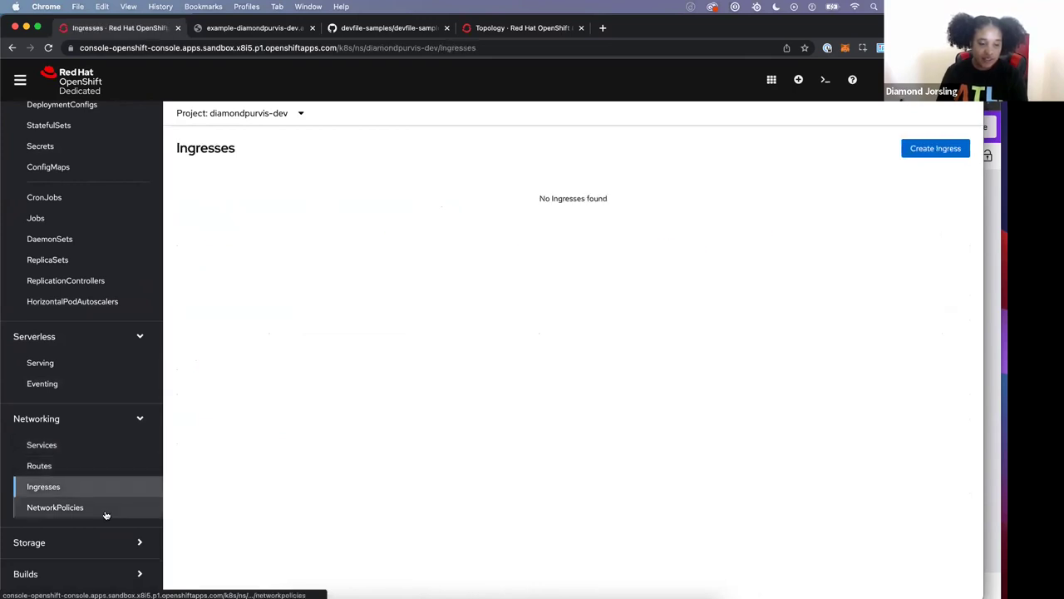
pyautogui.click(102, 508)
# Step: Browse the storage resources, viewing PersistentVolumeClaims, StorageClasses, VolumeSnapshots and VolumeSnapshotClasses
pyautogui.click(106, 422)
pyautogui.click(112, 453)
pyautogui.scroll(-2, 100, 432)
pyautogui.click(71, 386)
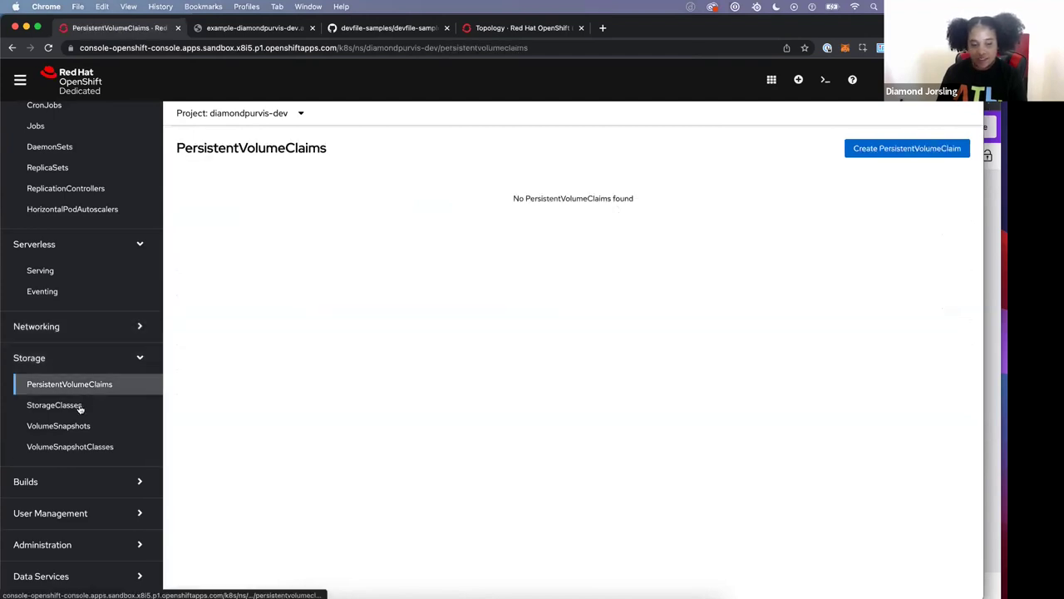
pyautogui.click(78, 405)
pyautogui.click(92, 426)
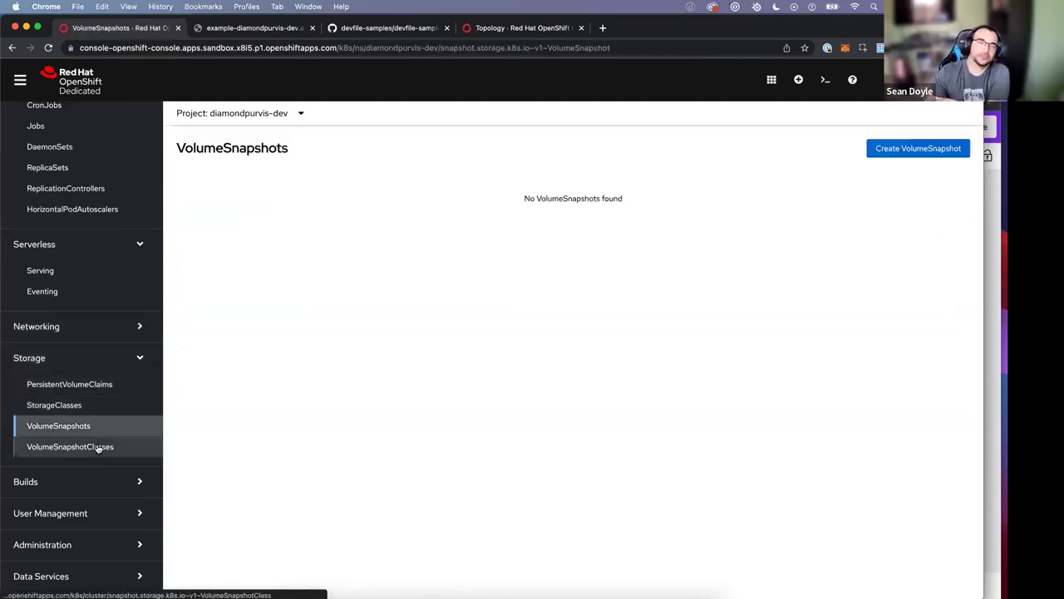
pyautogui.click(102, 446)
# Step: Look over the resource types available under Builds, User Management and Administration
pyautogui.click(123, 484)
pyautogui.scroll(-2, 119, 487)
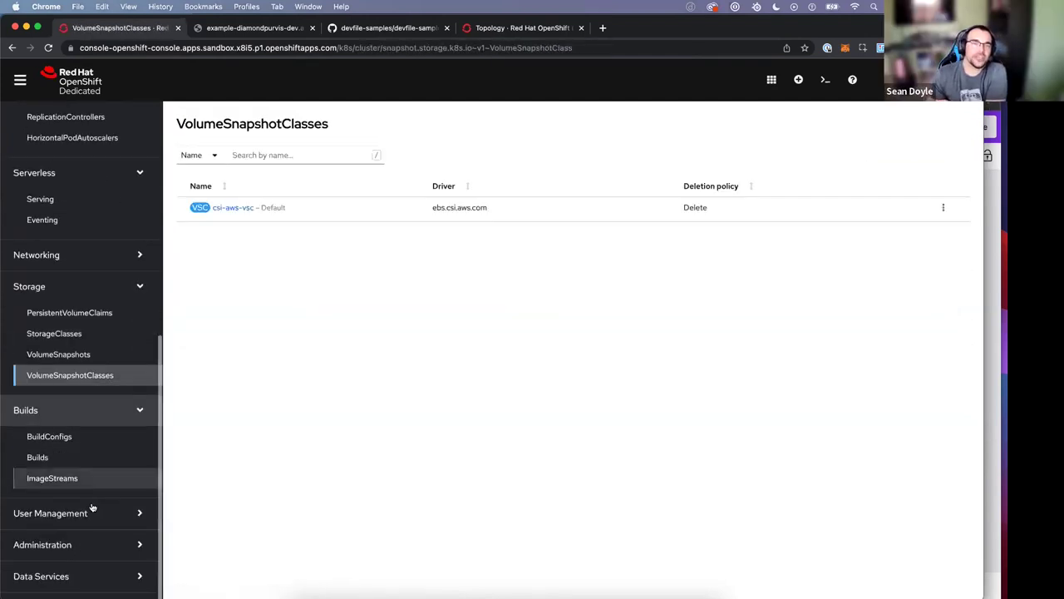
pyautogui.click(92, 509)
pyautogui.scroll(-2, 92, 507)
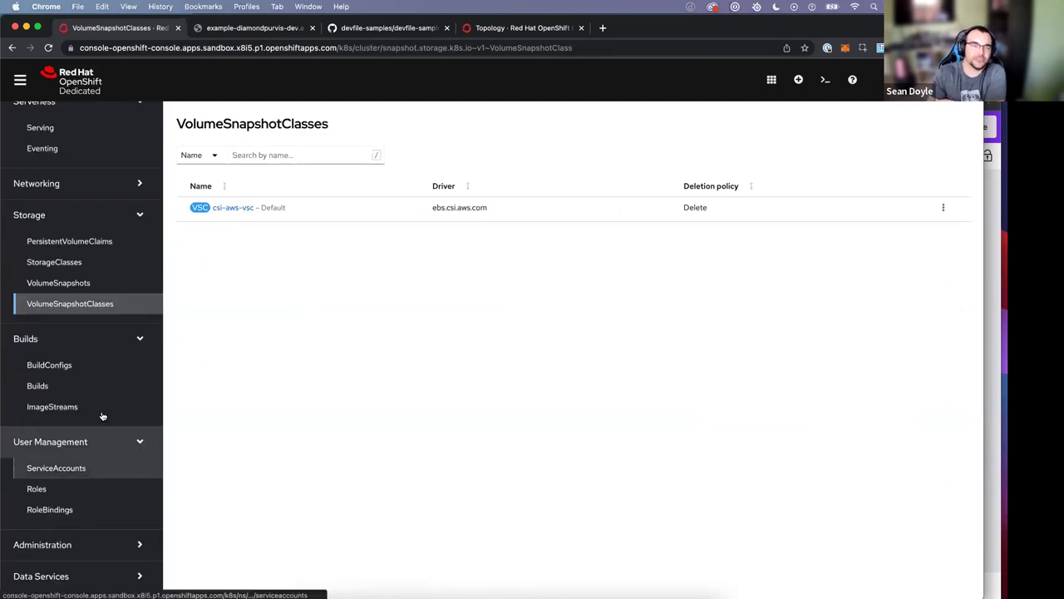
pyautogui.scroll(15, 124, 350)
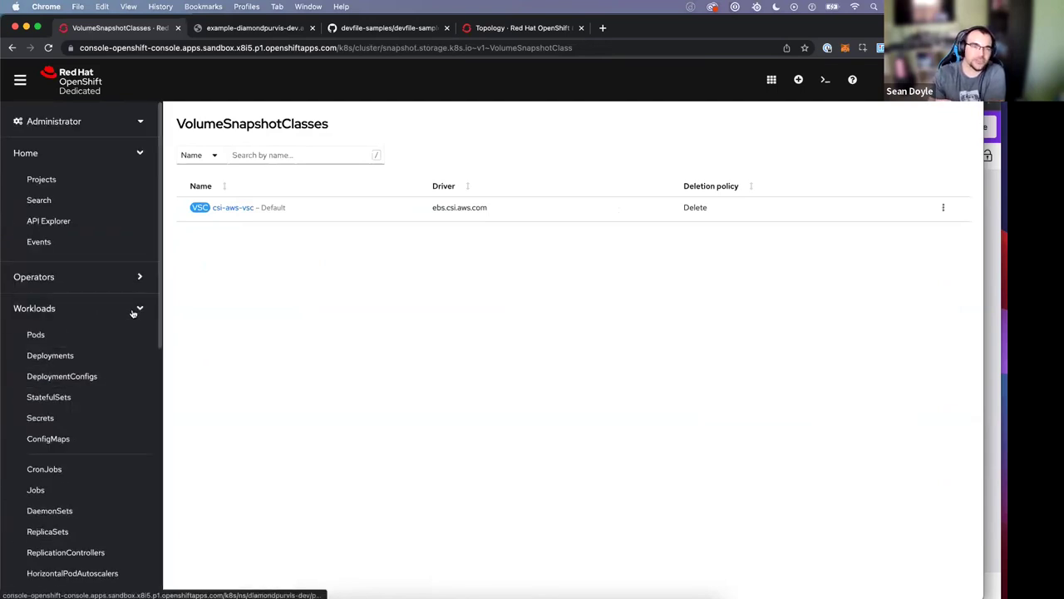
pyautogui.scroll(-10, 133, 333)
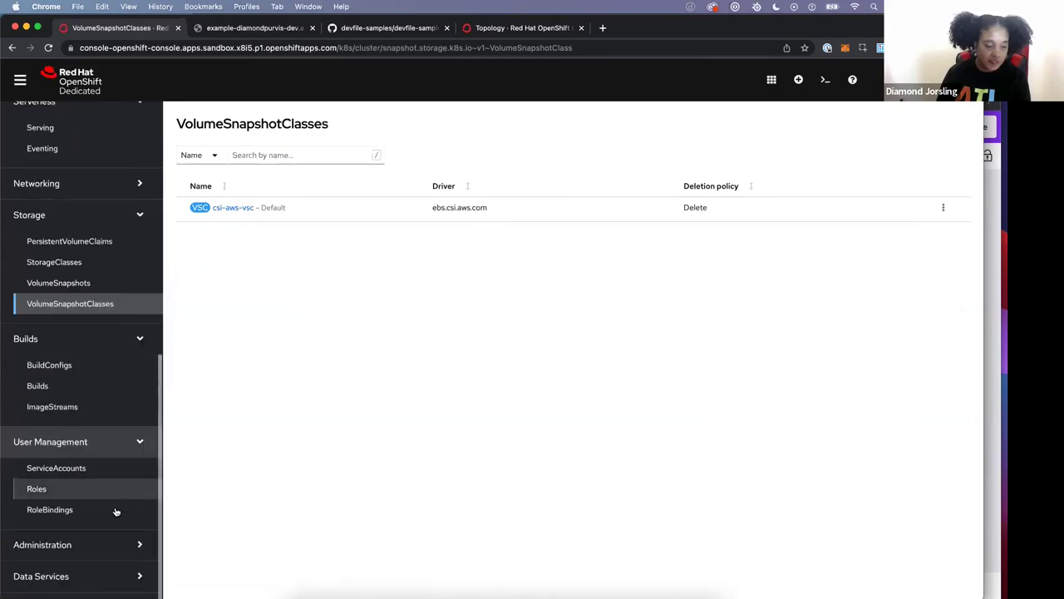
pyautogui.scroll(-1, 116, 495)
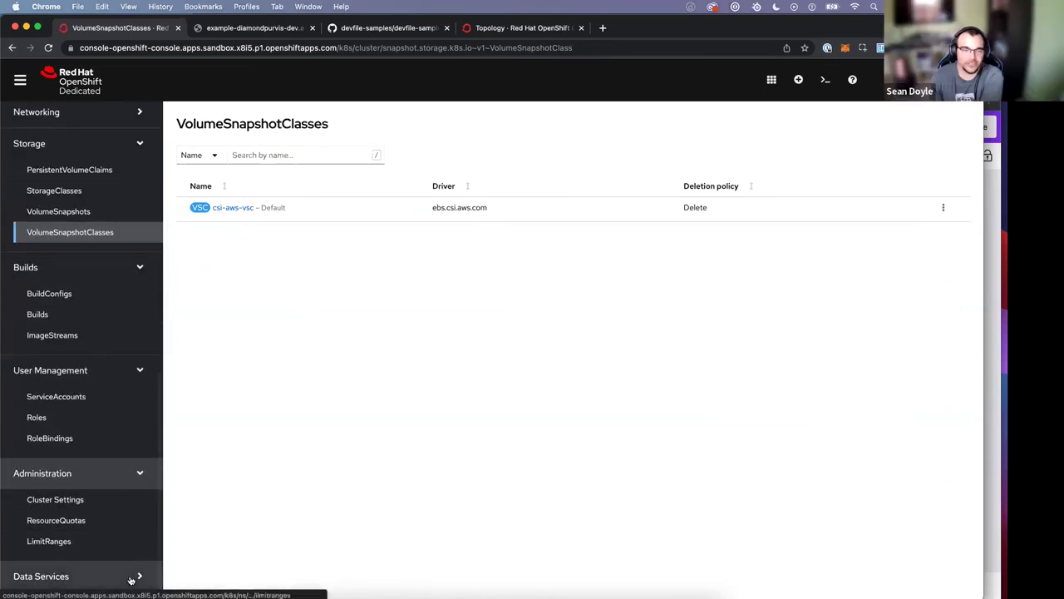
pyautogui.scroll(5, 100, 416)
pyautogui.scroll(10, 105, 348)
# Step: Return to the Developer perspective and look over the project's monitoring dashboard, its dashboard choices and the metrics query page
pyautogui.click(108, 123)
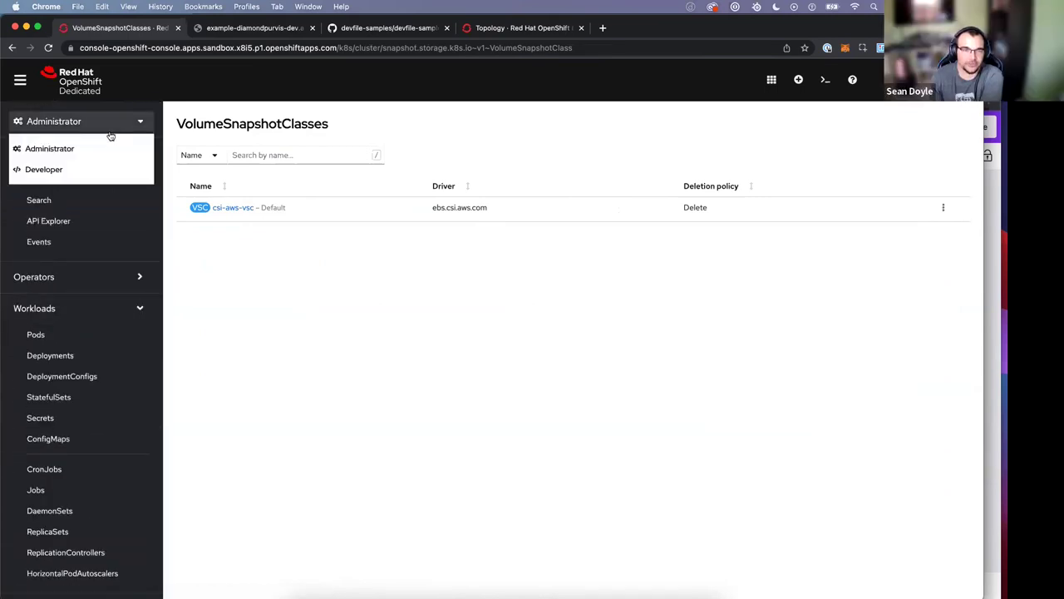
pyautogui.click(55, 170)
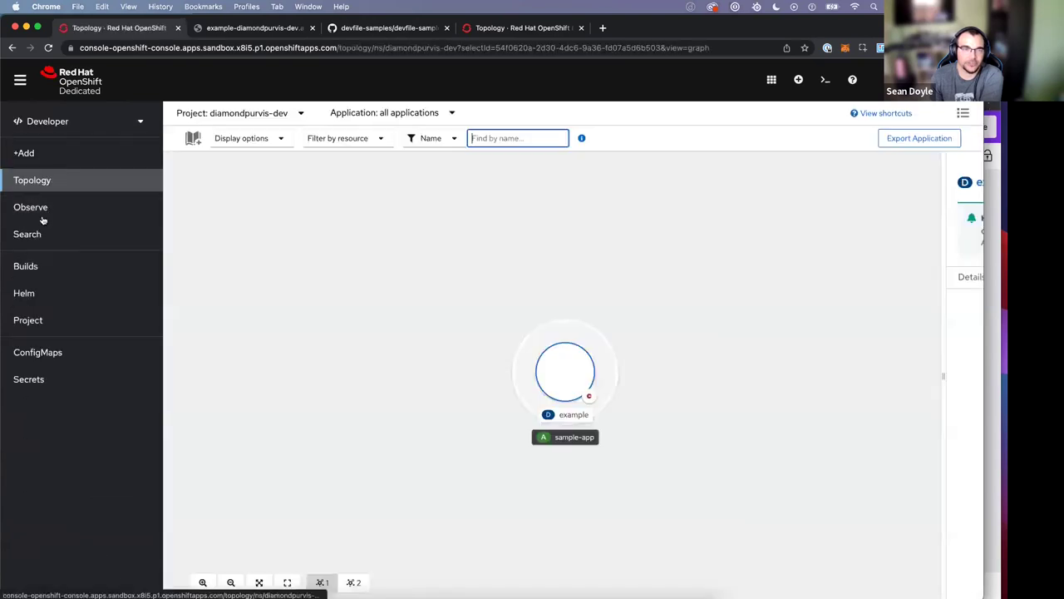
pyautogui.click(39, 210)
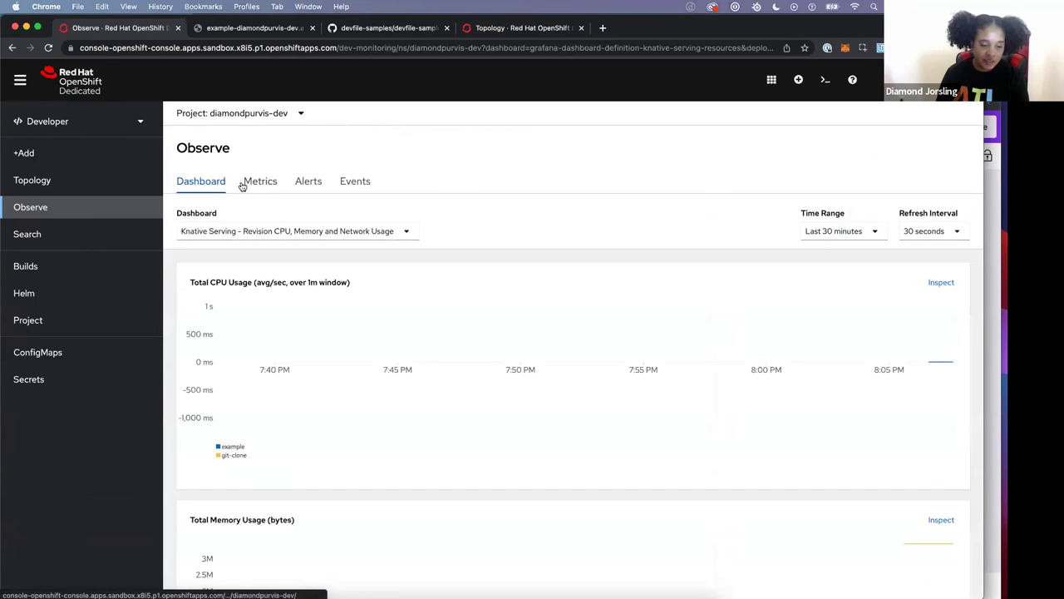
pyautogui.click(246, 232)
pyautogui.click(246, 231)
pyautogui.scroll(-5, 316, 280)
pyautogui.scroll(5, 291, 207)
pyautogui.click(254, 180)
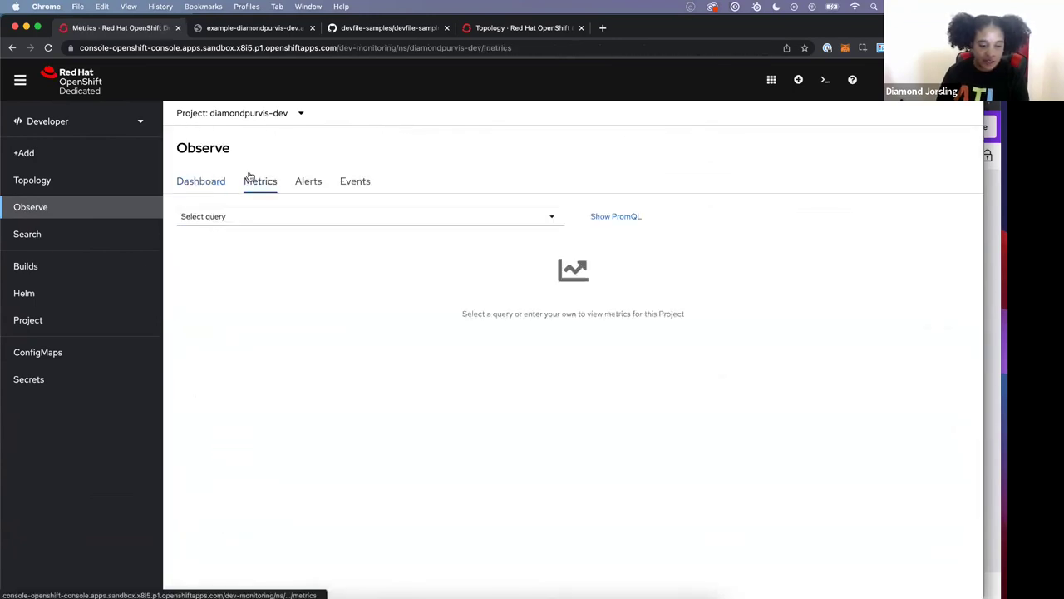
# Step: Open the project's resource search and look through the list of resource types that can be selected
pyautogui.click(110, 232)
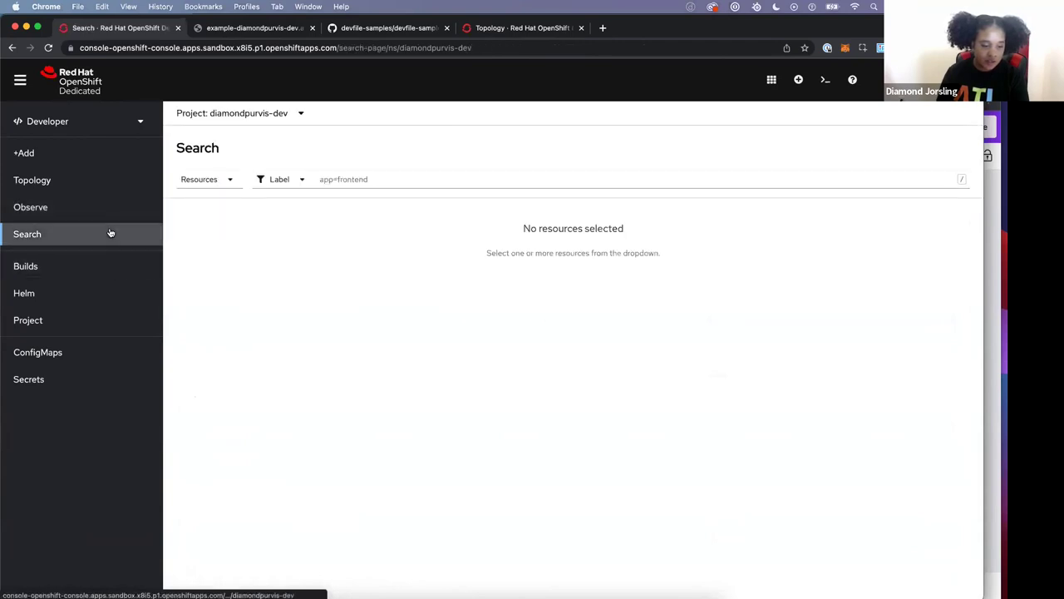
pyautogui.click(230, 179)
pyautogui.click(231, 180)
pyautogui.click(230, 179)
pyautogui.scroll(-10, 232, 231)
pyautogui.scroll(-10, 245, 258)
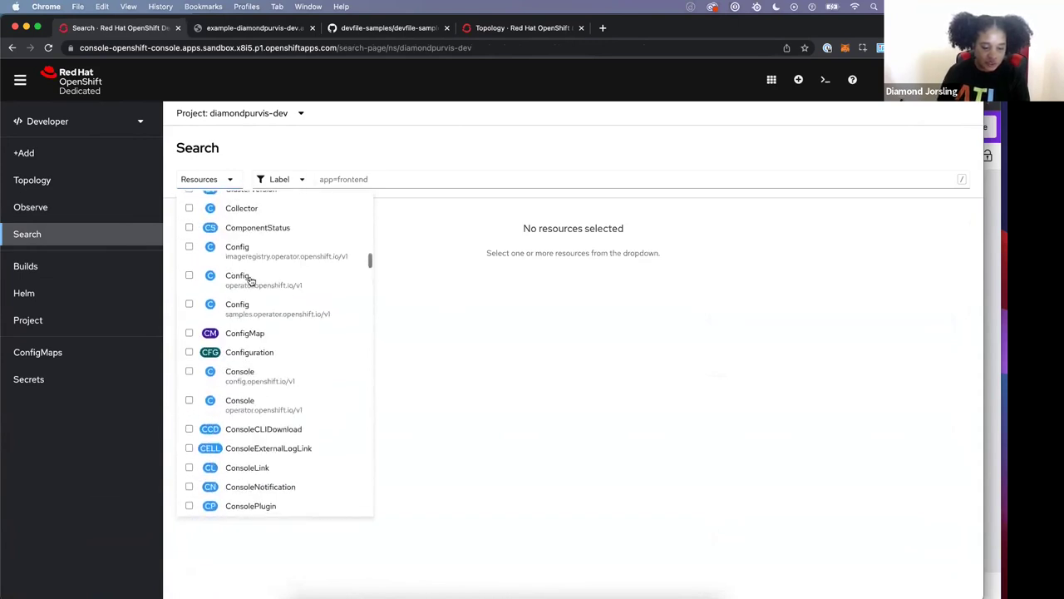
pyautogui.scroll(-5, 241, 278)
pyautogui.scroll(15, 245, 299)
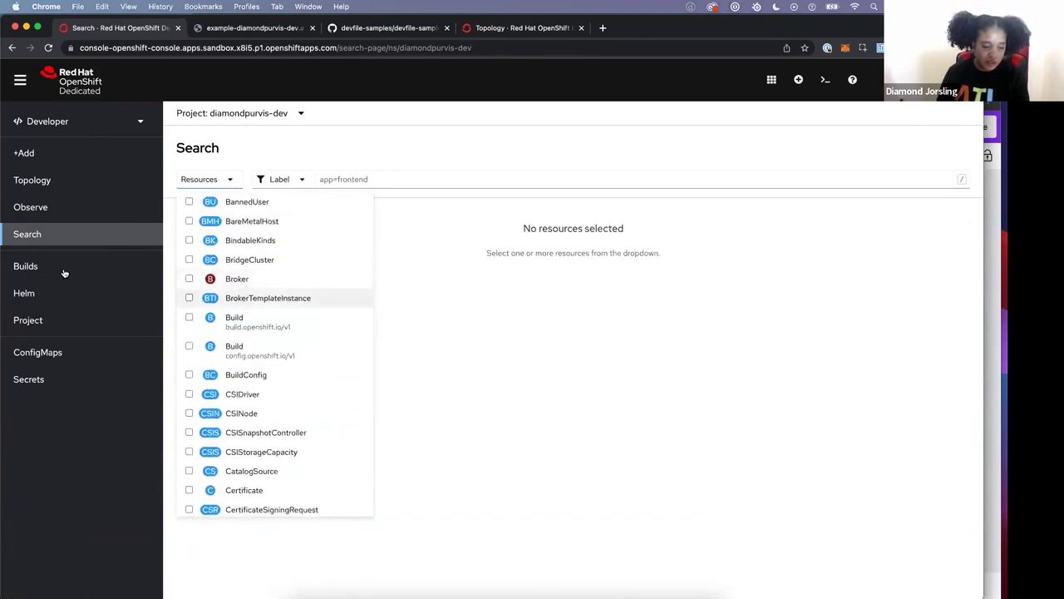
# Step: Revisit the project's build configurations and topology, and open the example deployment's application URL
pyautogui.click(27, 266)
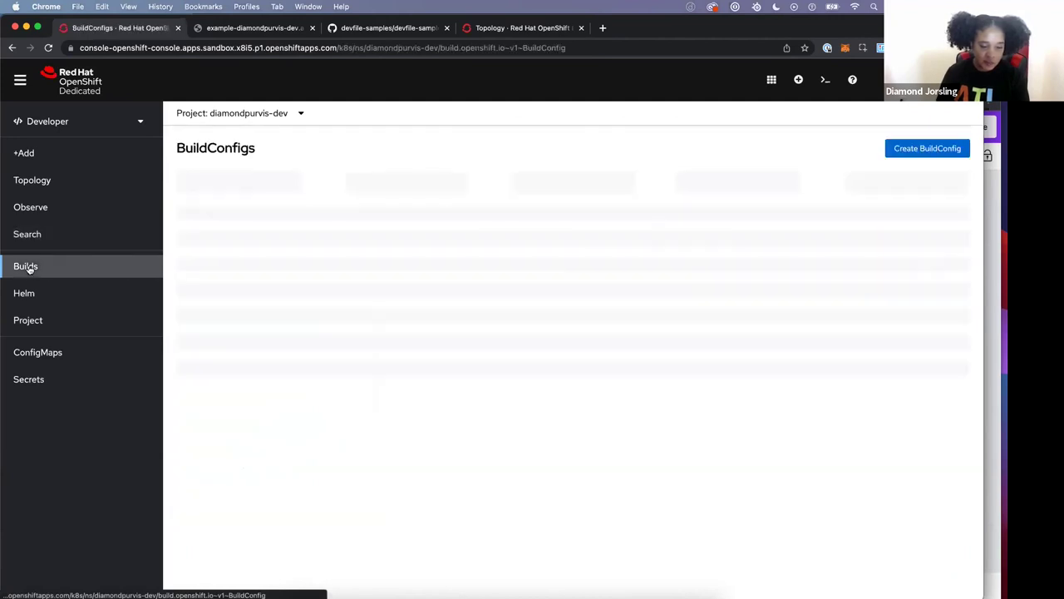
pyautogui.click(94, 208)
pyautogui.click(78, 188)
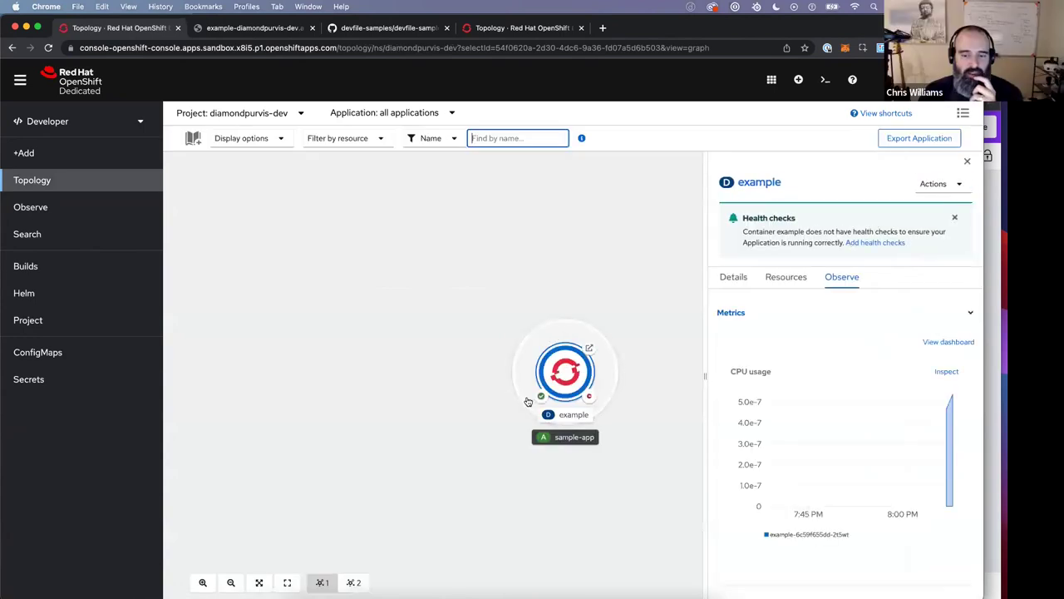
pyautogui.click(590, 347)
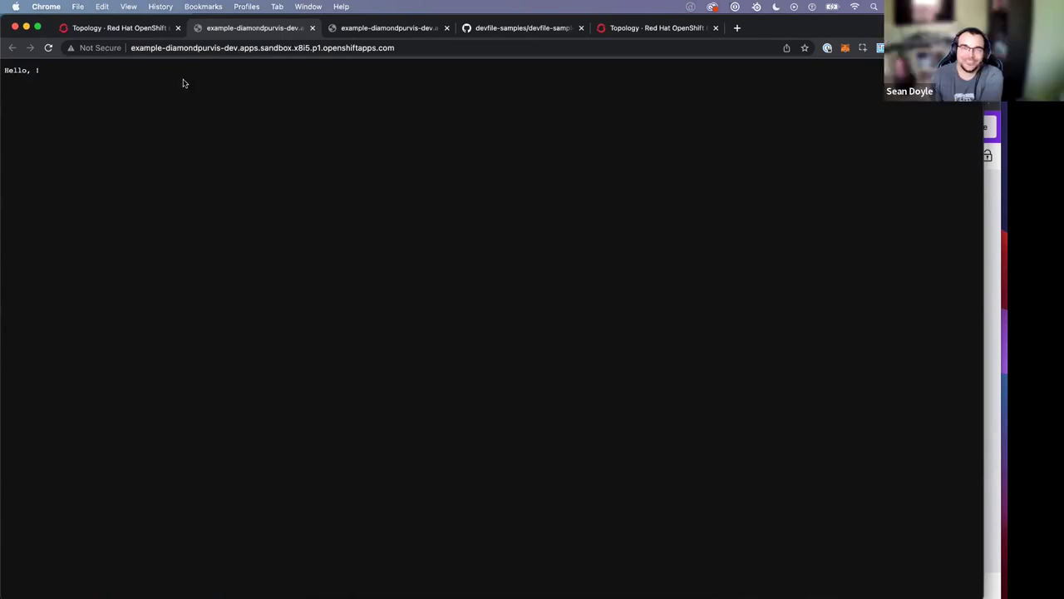
# Step: Return to the console topology, open the example deployment's monitoring dashboard, and examine its CPU, memory and network usage
pyautogui.click(133, 29)
pyautogui.click(142, 122)
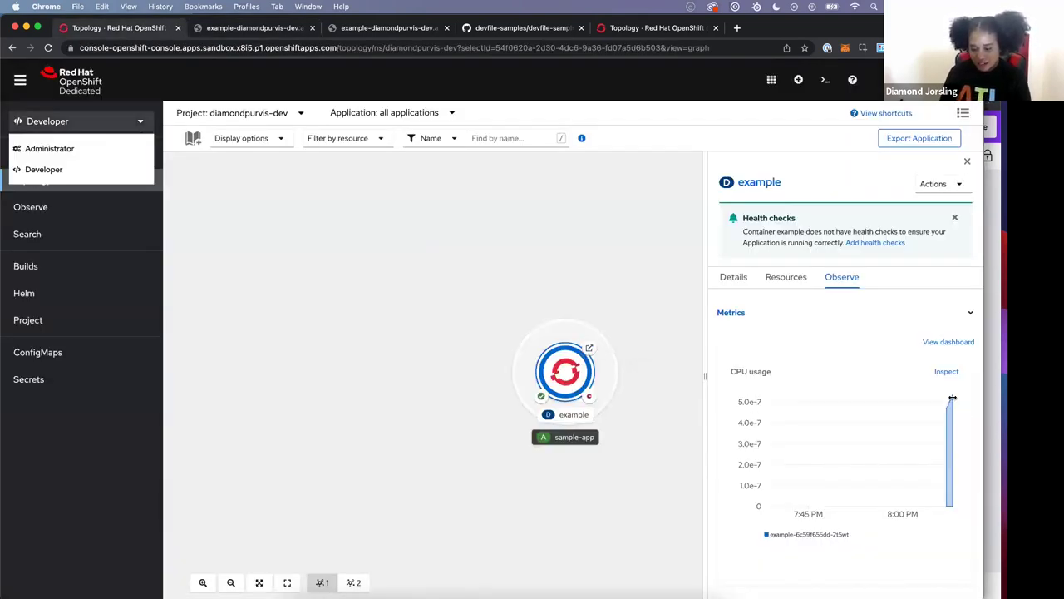
pyautogui.click(952, 343)
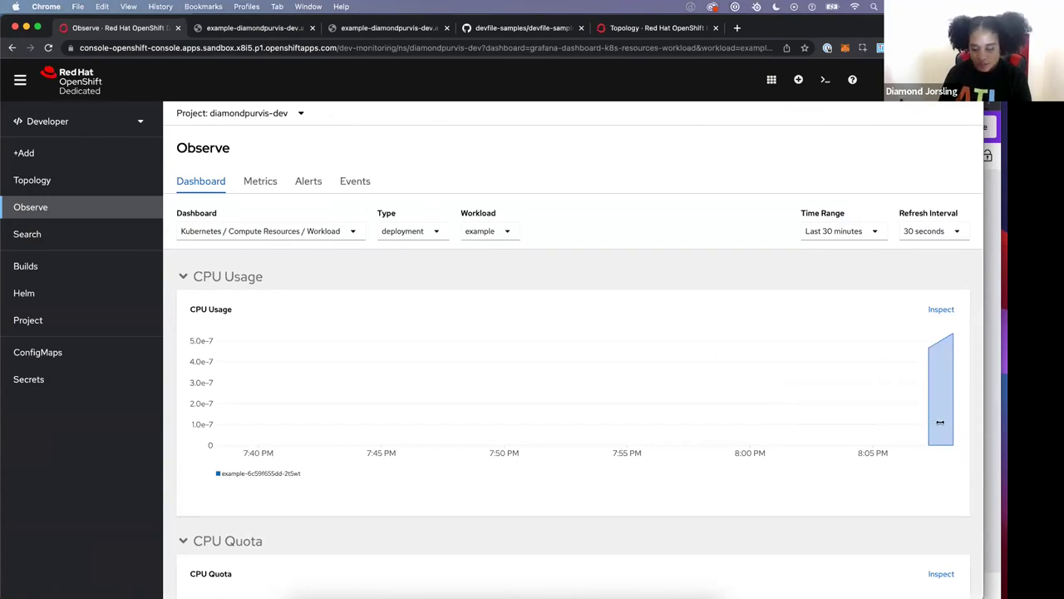
pyautogui.scroll(-3, 774, 463)
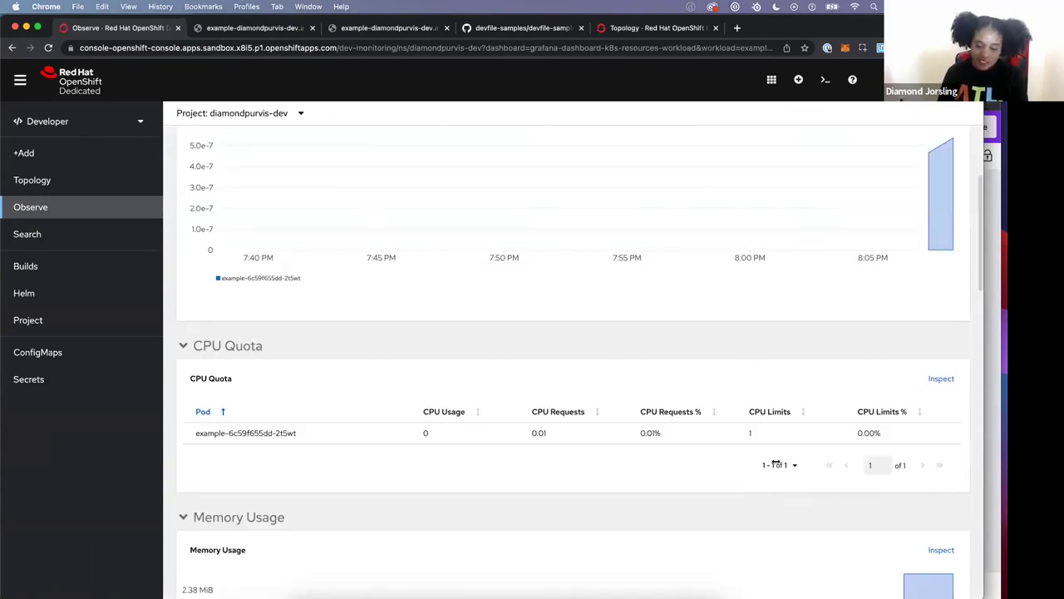
pyautogui.scroll(-10, 774, 463)
pyautogui.scroll(2, 776, 464)
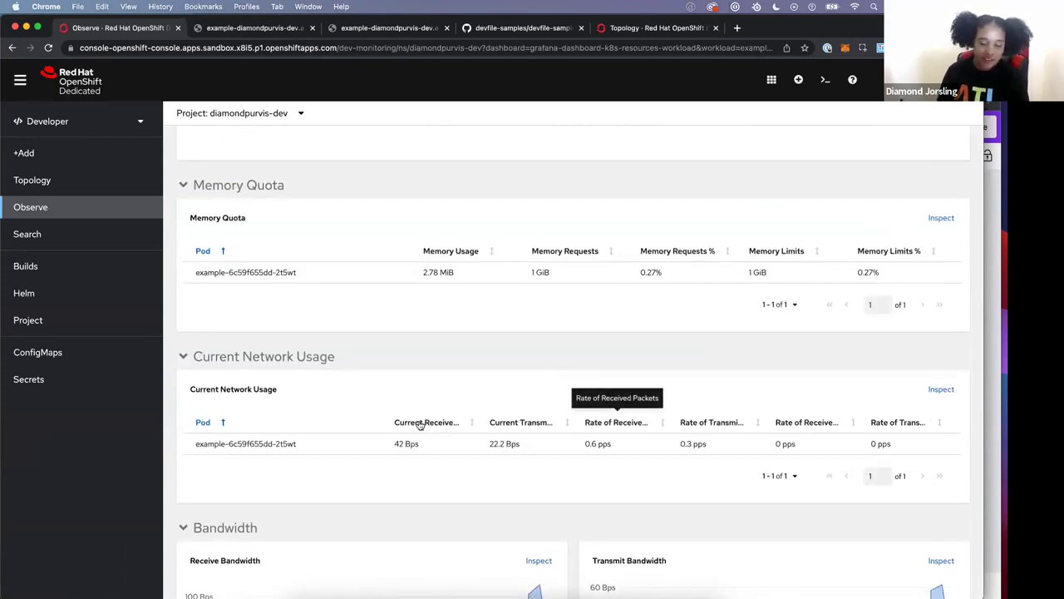
# Step: Examine the deployment's bandwidth and packet rate charts, and switch the console to the Administrator perspective
pyautogui.scroll(-2, 384, 289)
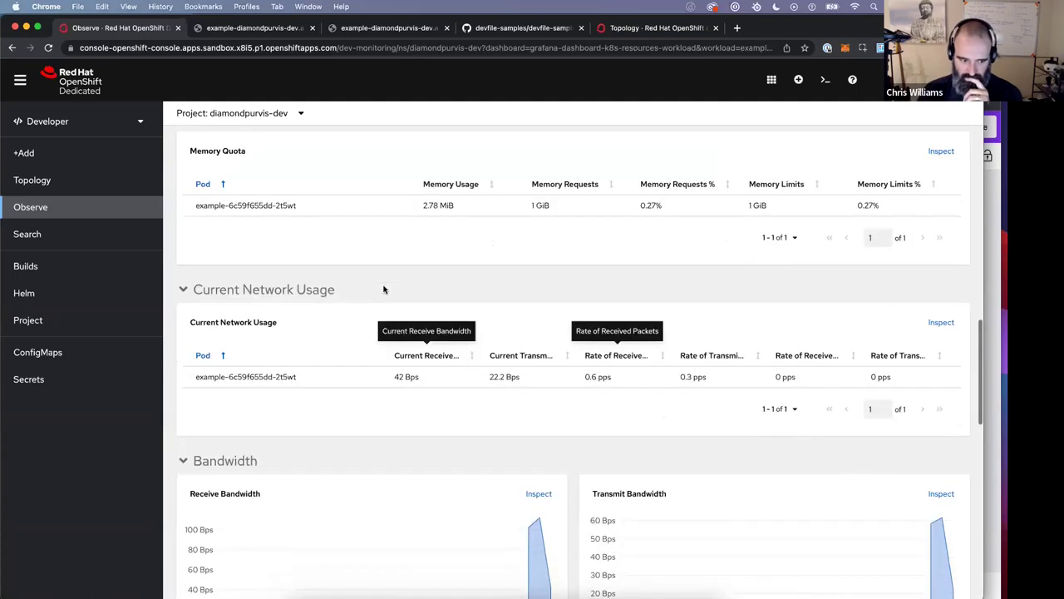
pyautogui.scroll(-7, 384, 289)
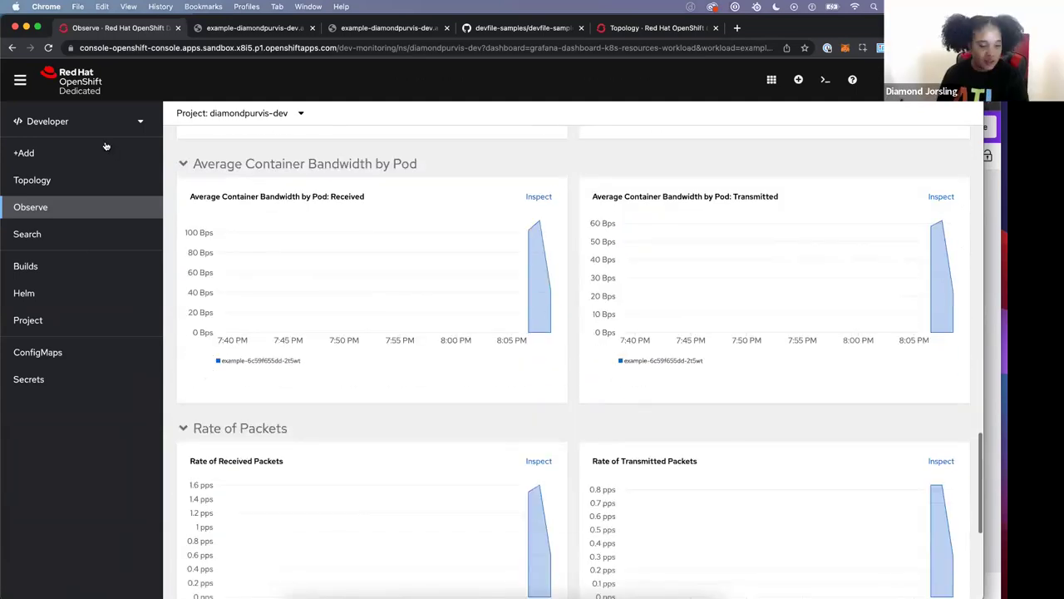
pyautogui.click(131, 119)
pyautogui.click(71, 150)
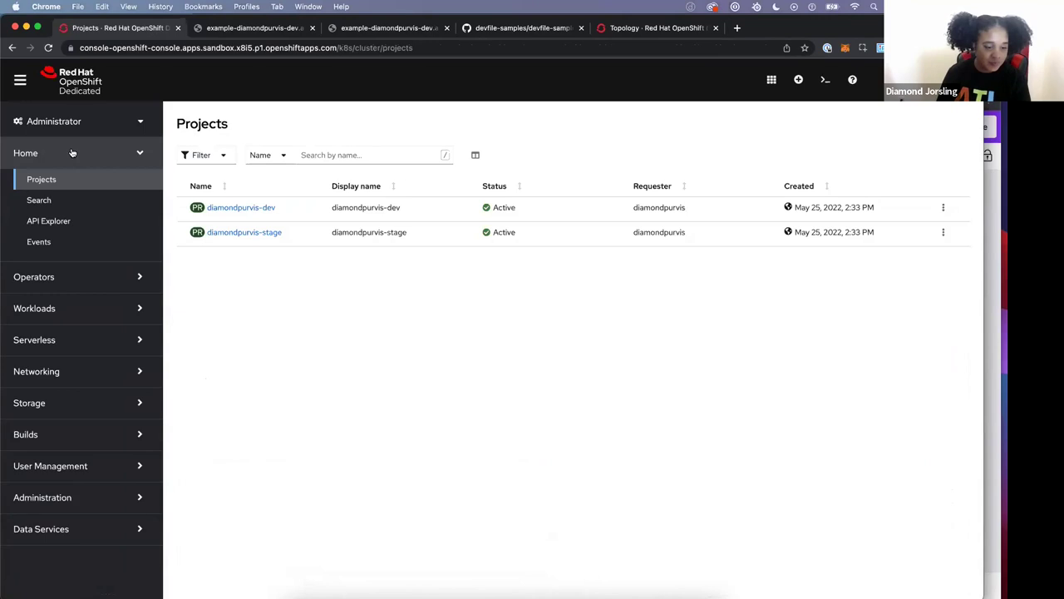
# Step: Browse the Administrator resource groups for Operators, Workloads, Serverless and Networking
pyautogui.click(138, 276)
pyautogui.click(138, 276)
pyautogui.click(140, 309)
pyautogui.scroll(-5, 137, 391)
pyautogui.click(138, 400)
pyautogui.scroll(-2, 137, 408)
pyautogui.click(136, 418)
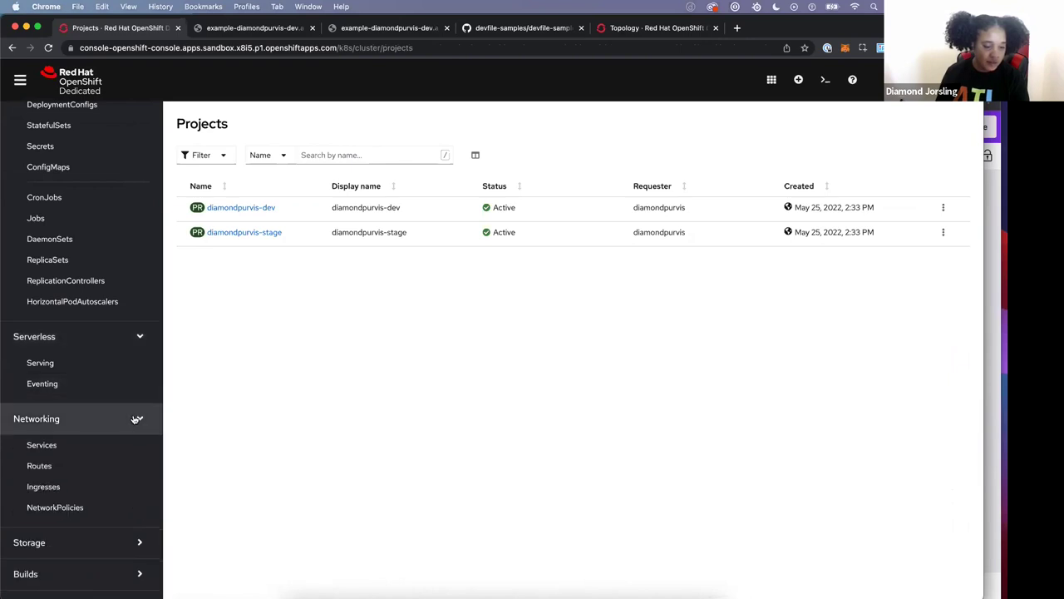
pyautogui.scroll(-2, 135, 419)
# Step: Open the stage project's overview and review its utilization, inventory and resource quotas
pyautogui.click(253, 232)
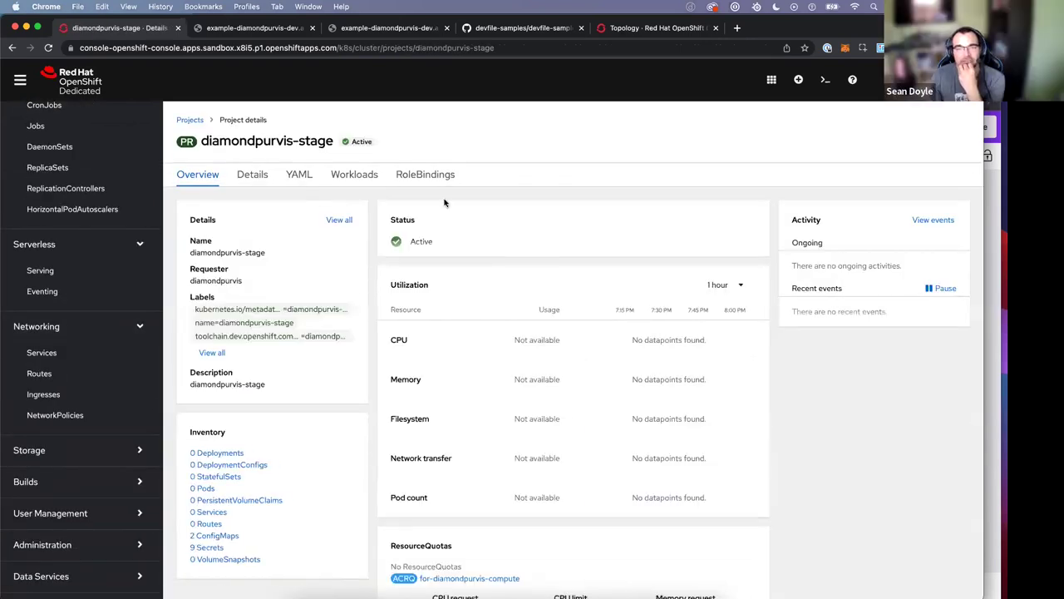
pyautogui.scroll(-5, 445, 202)
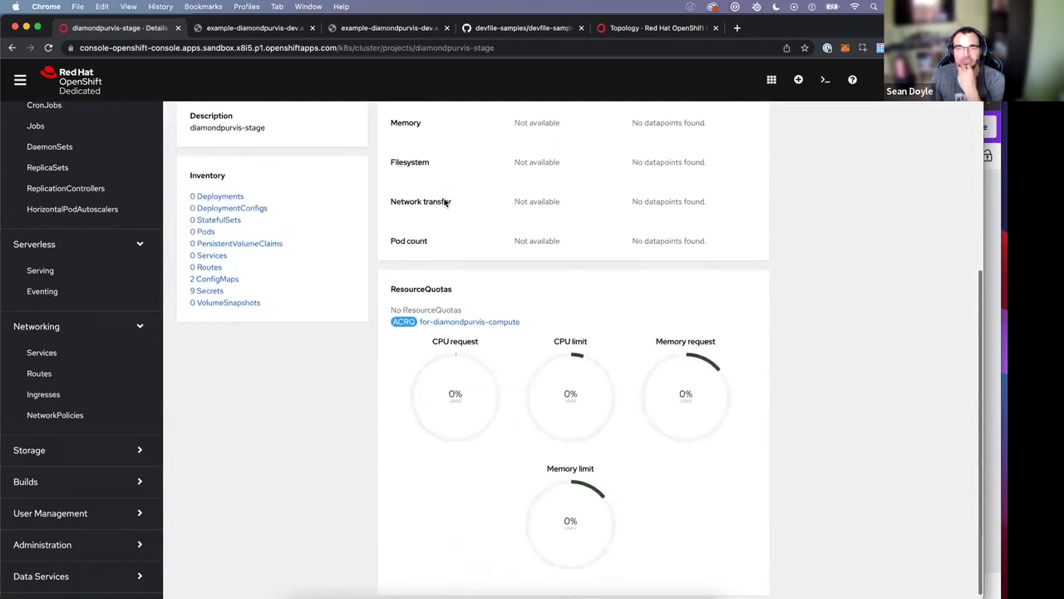
pyautogui.scroll(5, 444, 203)
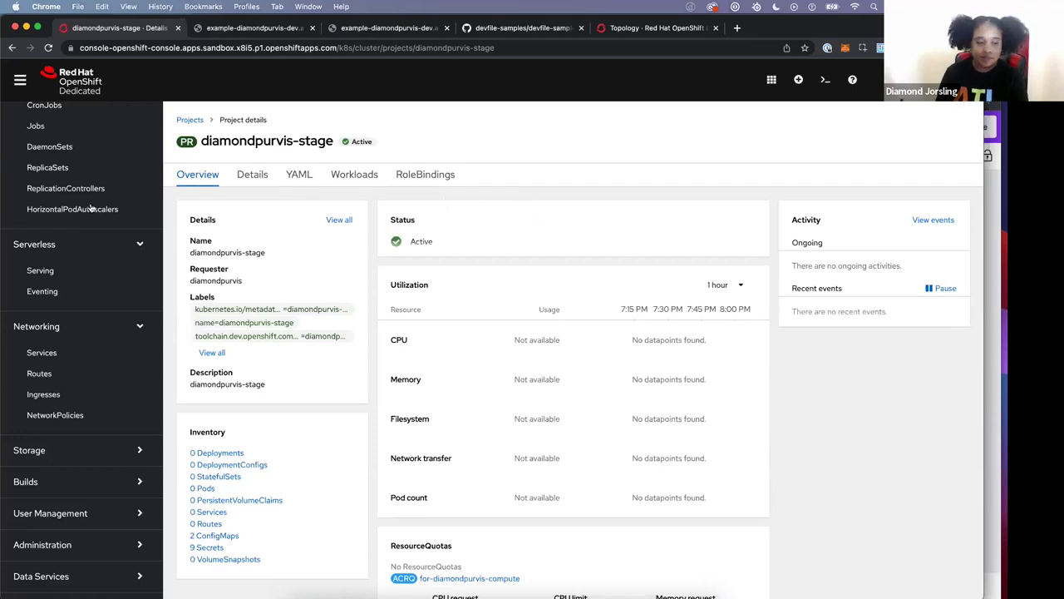
# Step: Expand the Storage, Builds, User Management and Administration groups and look through the resource types they offer
pyautogui.click(91, 450)
pyautogui.click(91, 482)
pyautogui.click(96, 511)
pyautogui.click(103, 546)
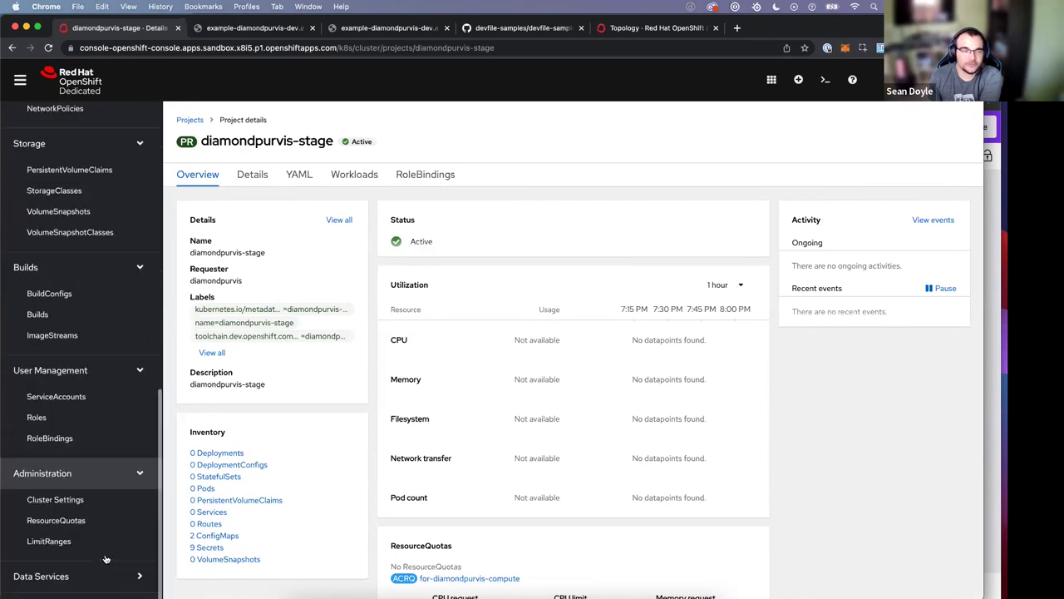
pyautogui.scroll(3, 98, 374)
pyautogui.scroll(3, 92, 349)
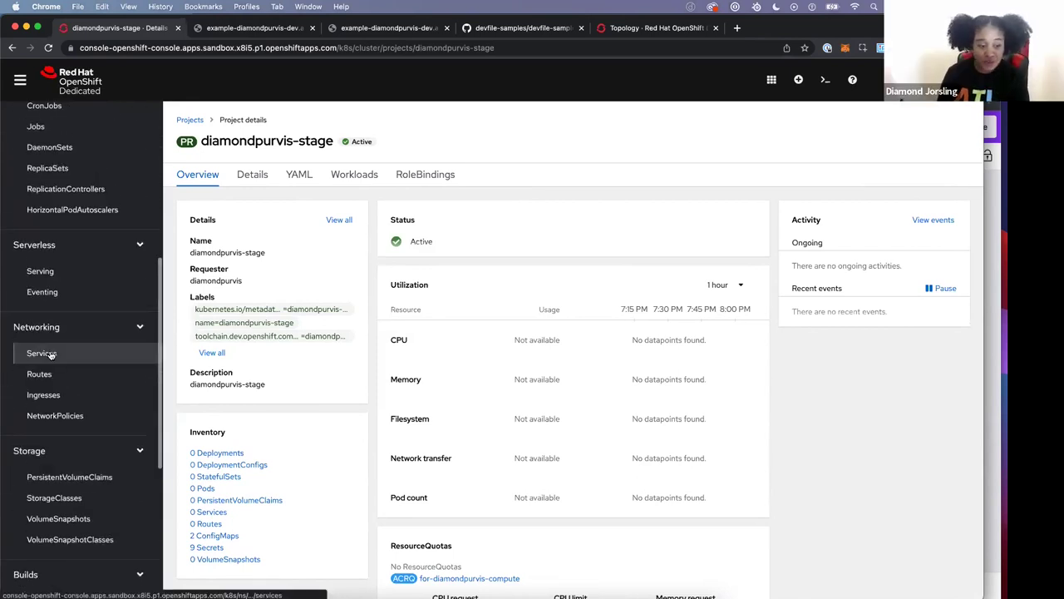
# Step: View the stage project's networking pages for Services, Routes and Ingresses, and its serverless Eventing and Serving pages
pyautogui.click(45, 352)
pyautogui.click(41, 375)
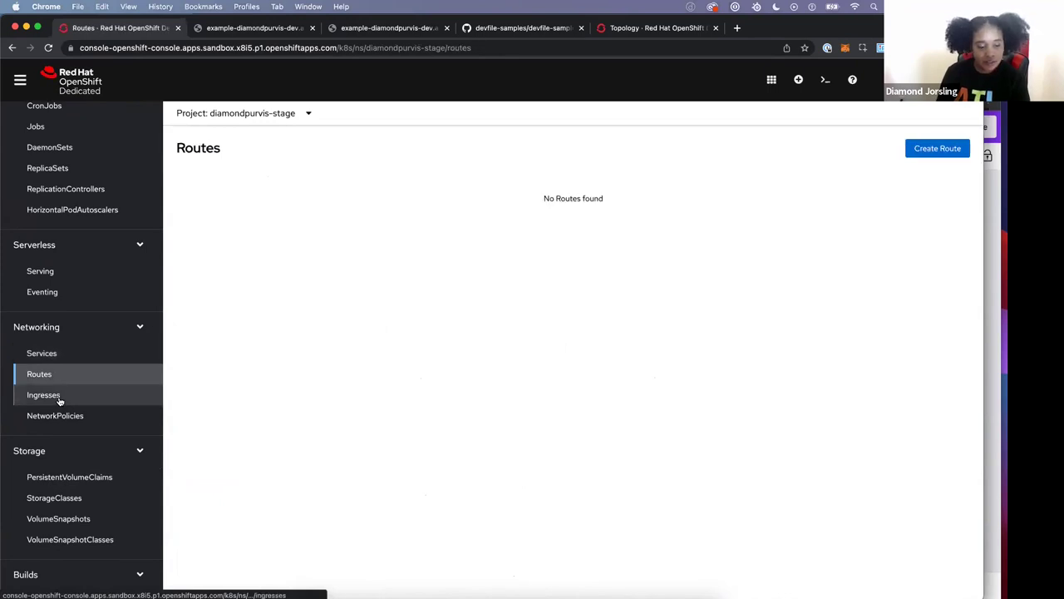
pyautogui.click(59, 401)
pyautogui.click(63, 292)
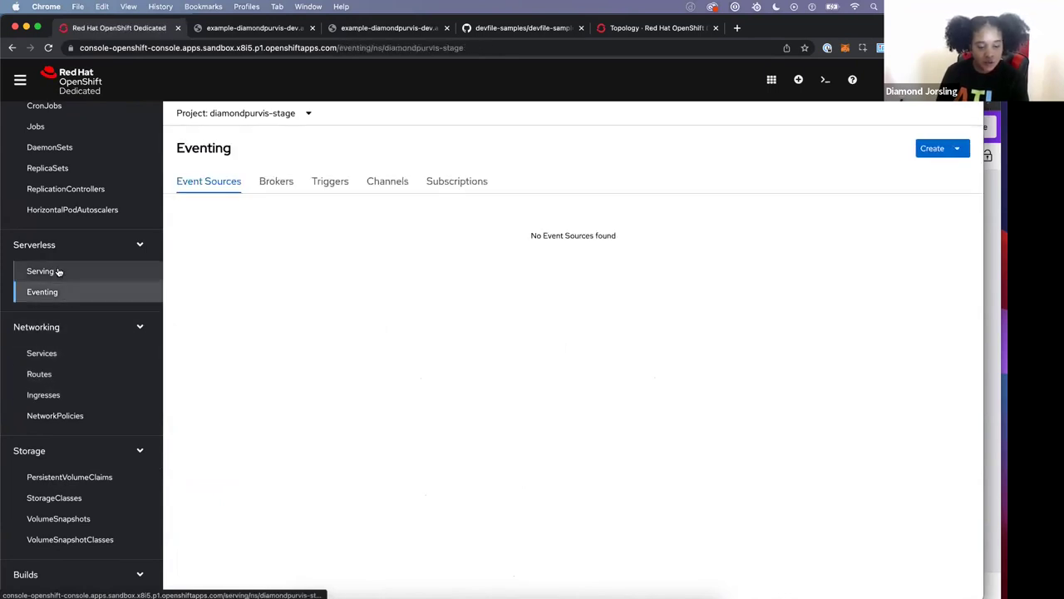
pyautogui.click(58, 271)
# Step: View the stage project's Jobs and ReplicaSets workloads and its resource search page
pyautogui.scroll(5, 57, 269)
pyautogui.click(87, 310)
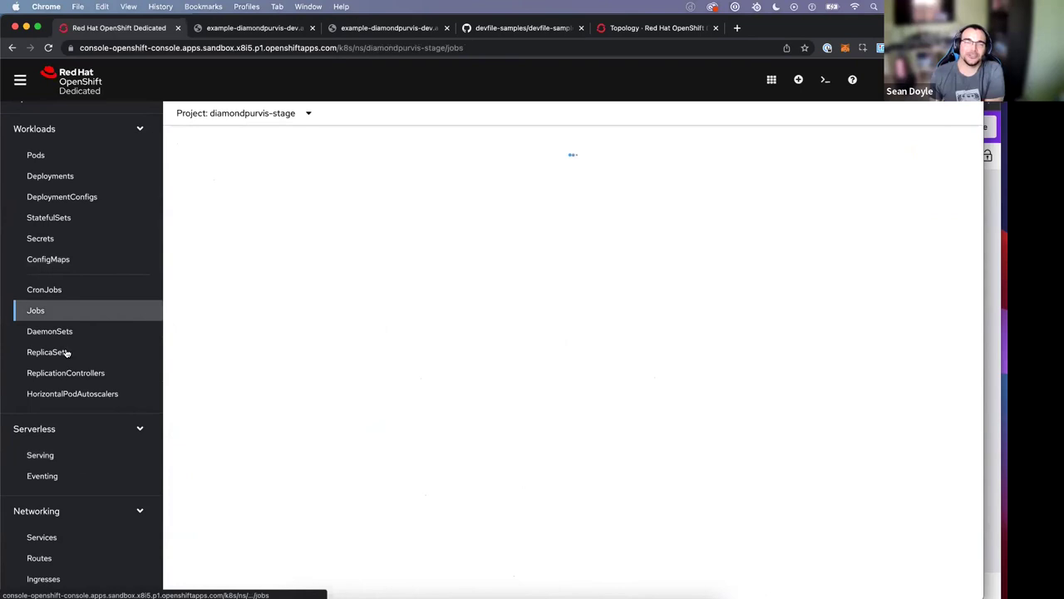
pyautogui.click(67, 352)
pyautogui.scroll(3, 64, 344)
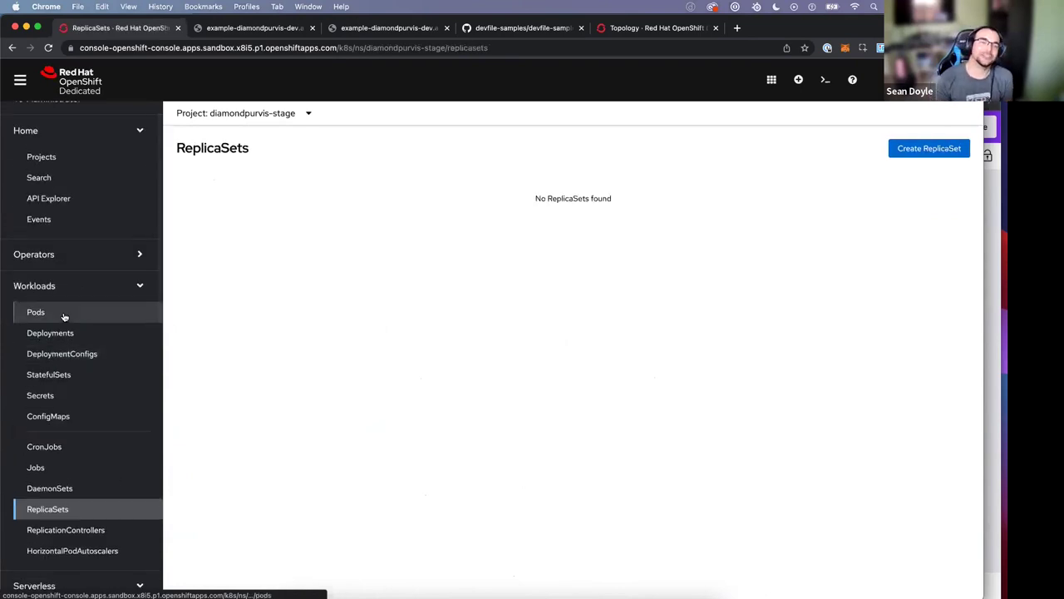
pyautogui.scroll(2, 64, 316)
pyautogui.click(63, 200)
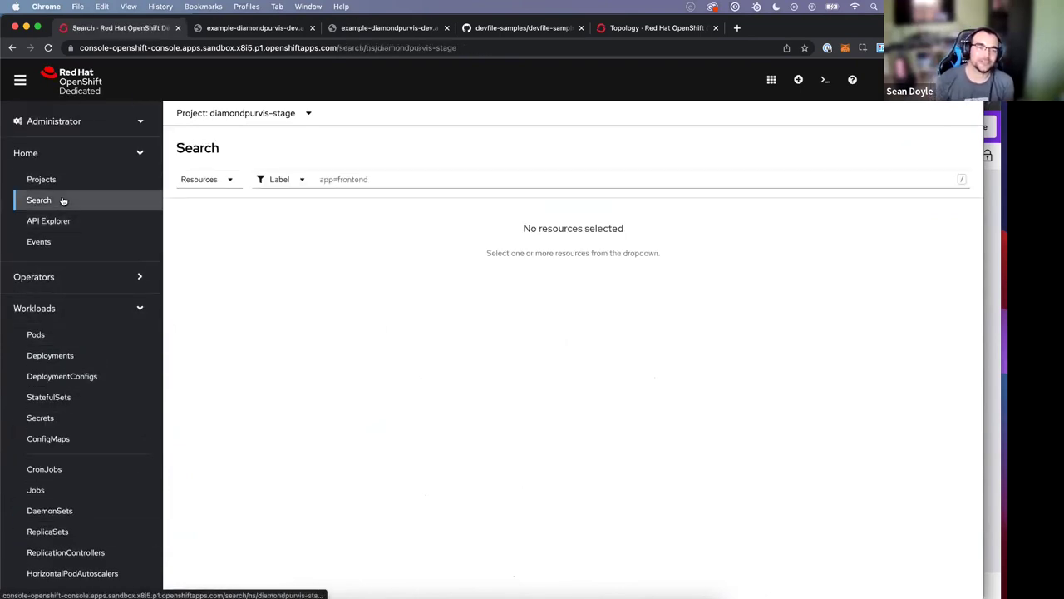
# Step: Switch back to the Developer perspective and check the stage project's monitoring dashboard and build configurations
pyautogui.click(62, 122)
pyautogui.click(58, 150)
pyautogui.click(73, 122)
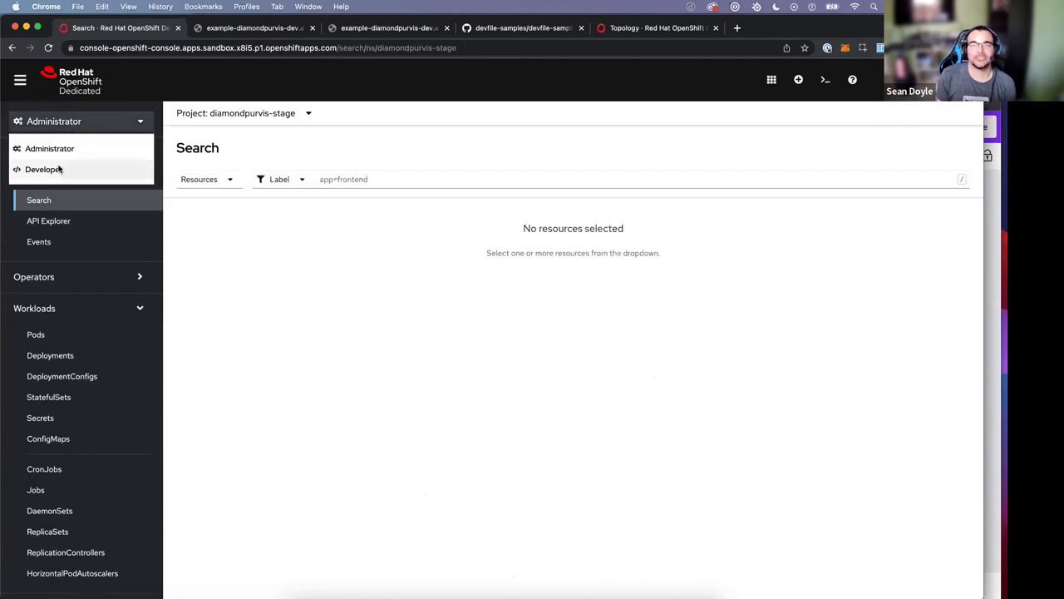
pyautogui.click(60, 168)
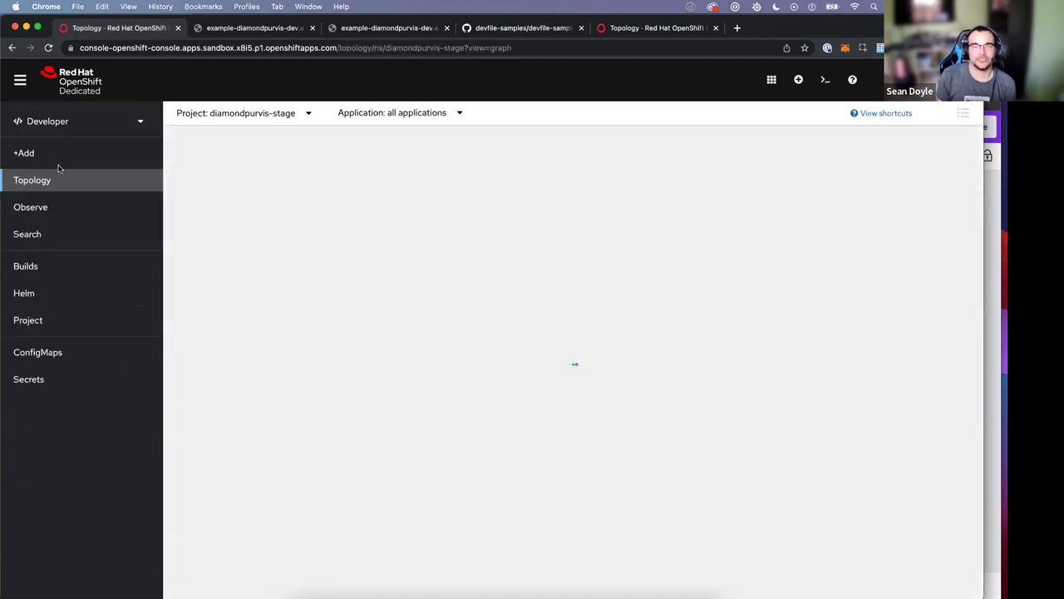
pyautogui.click(96, 212)
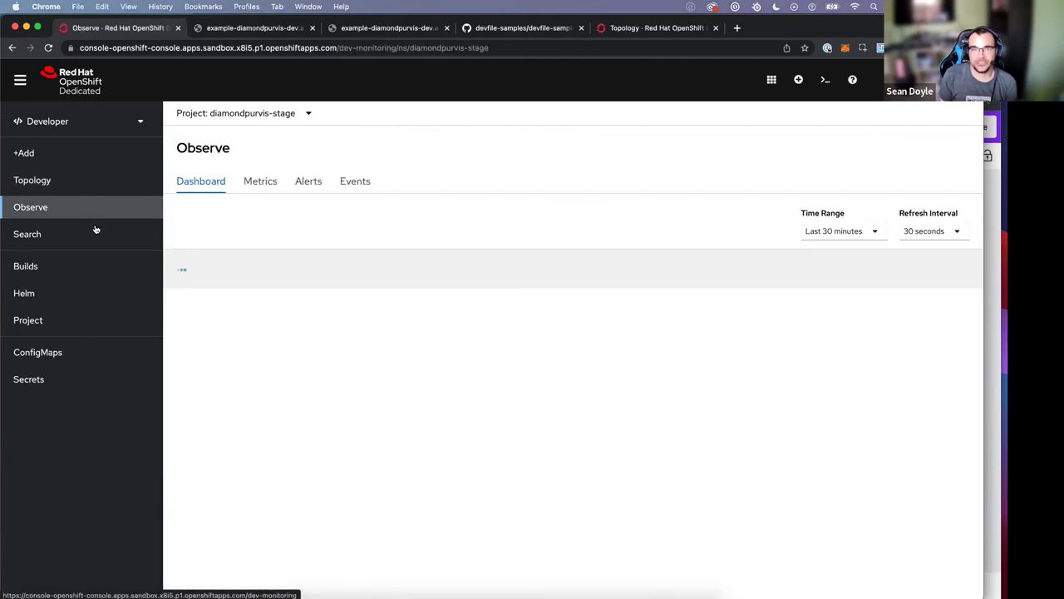
pyautogui.click(77, 274)
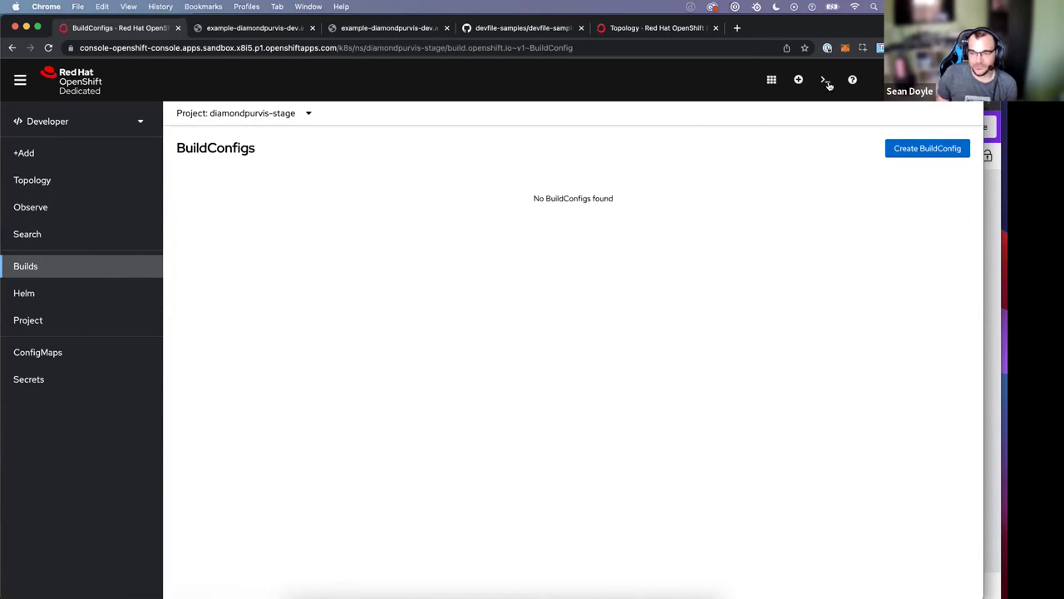
# Step: Open the project's Helm releases and browse the Helm charts available in the developer catalog
pyautogui.click(117, 294)
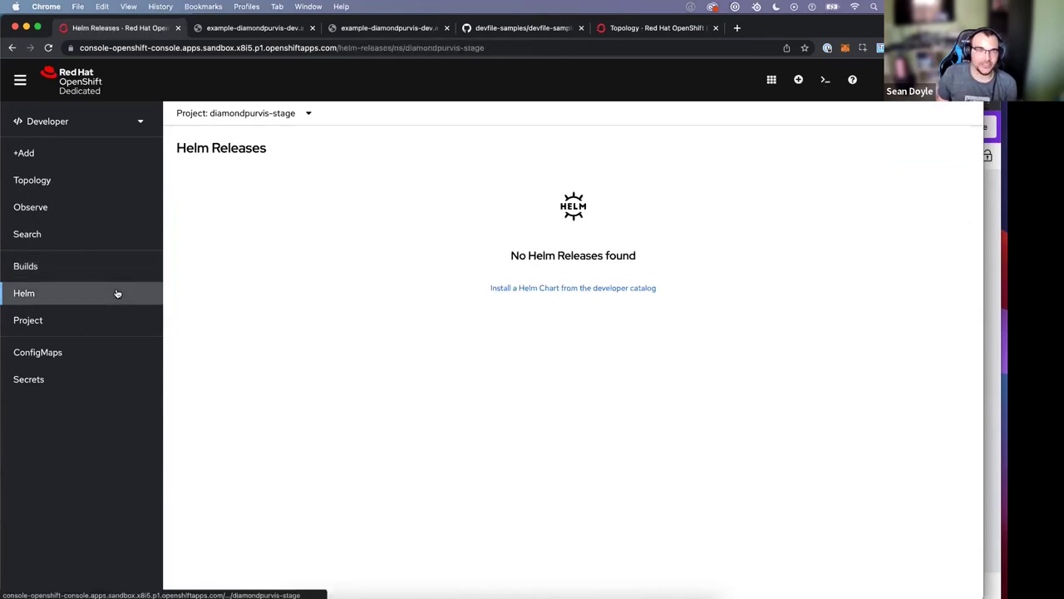
pyautogui.click(532, 288)
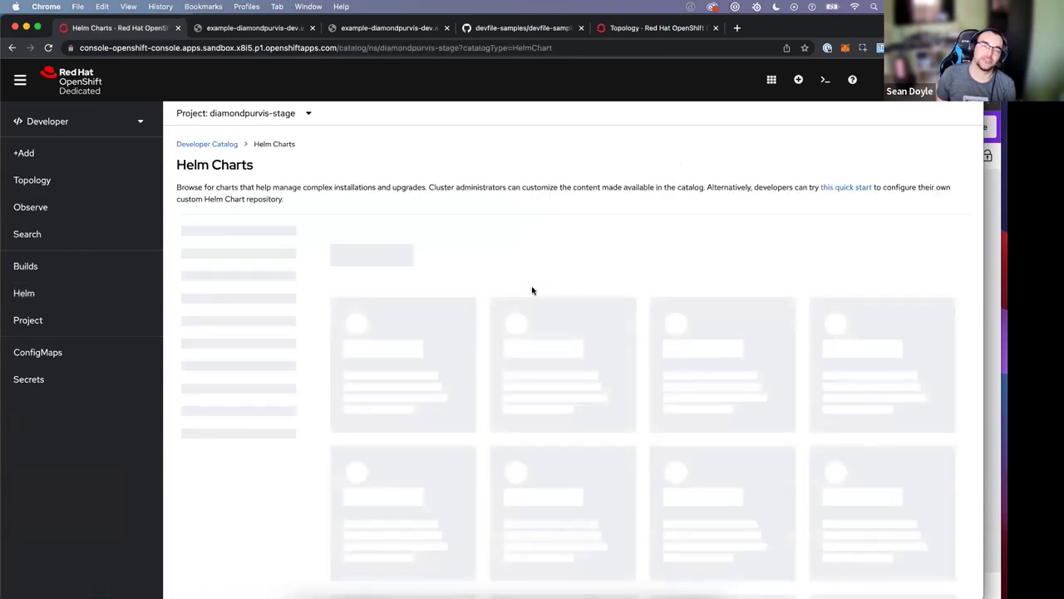
pyautogui.scroll(-3, 556, 242)
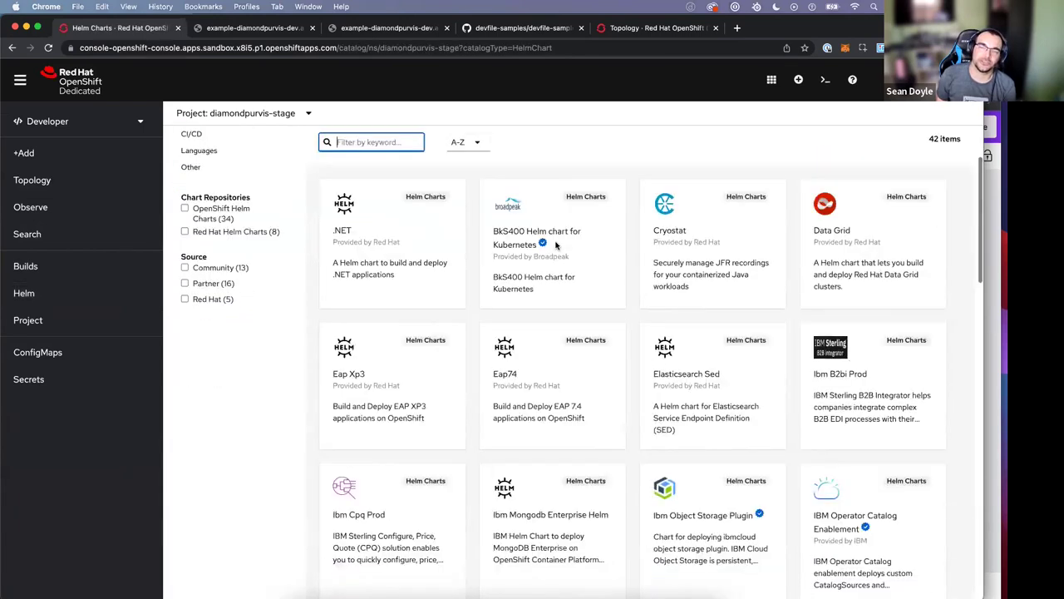
pyautogui.scroll(-15, 556, 246)
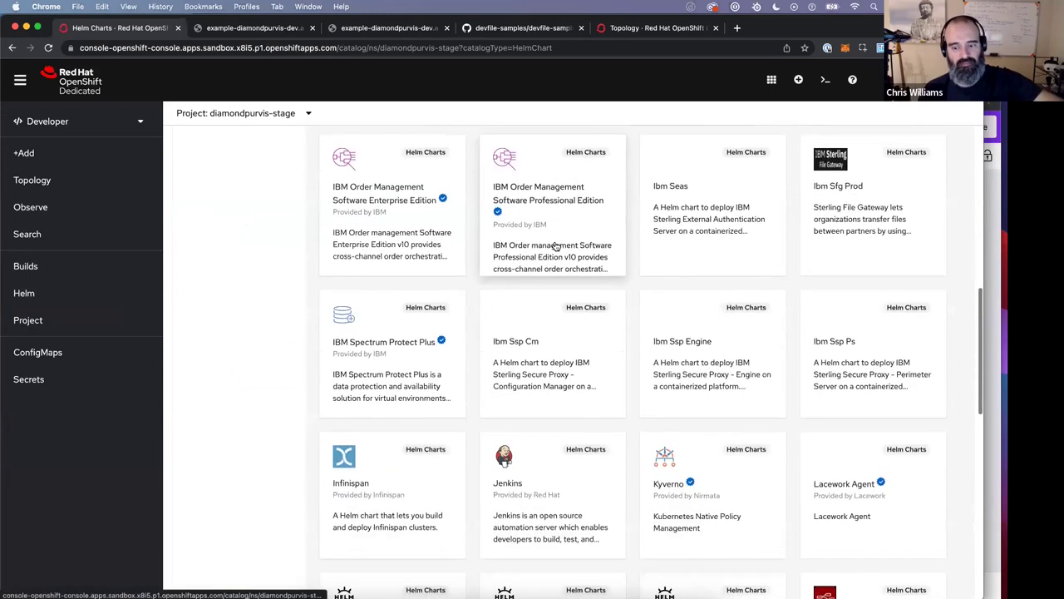
pyautogui.scroll(15, 556, 246)
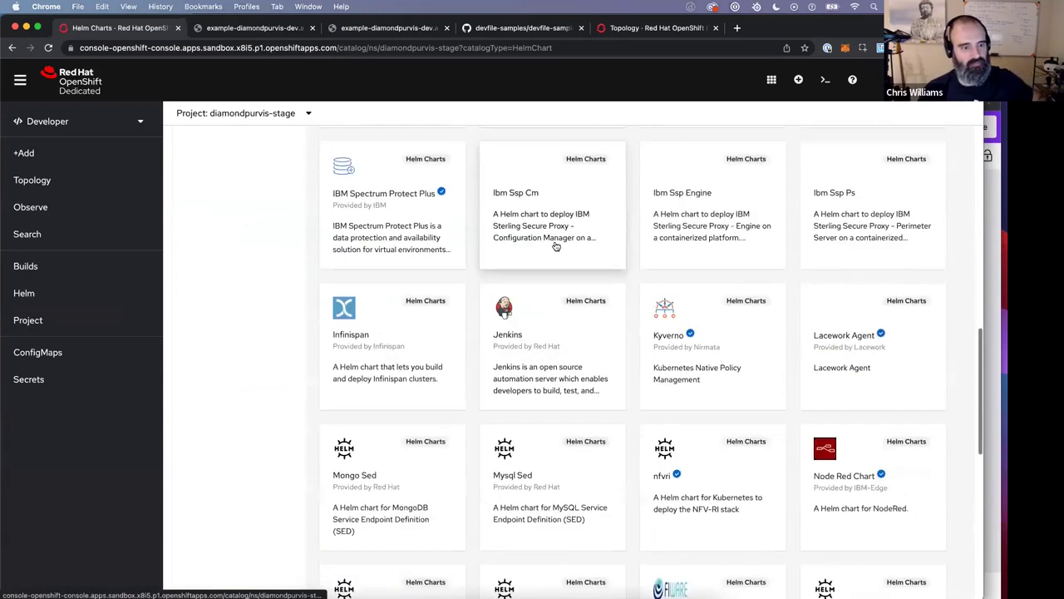
# Step: Open the project's Add page and look over its getting started resources and application creation options
pyautogui.click(47, 153)
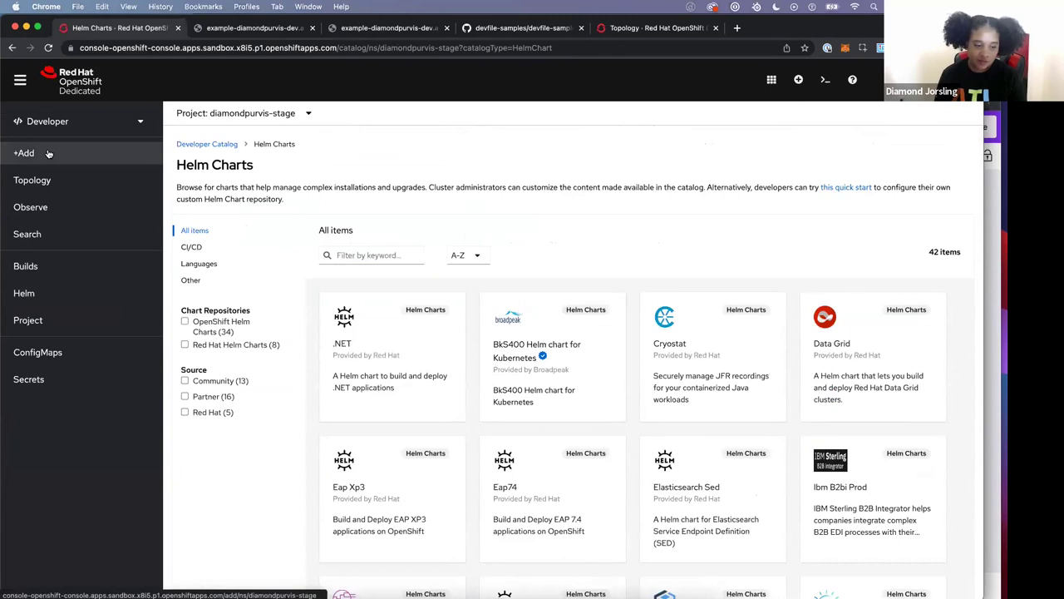
pyautogui.scroll(-4, 366, 339)
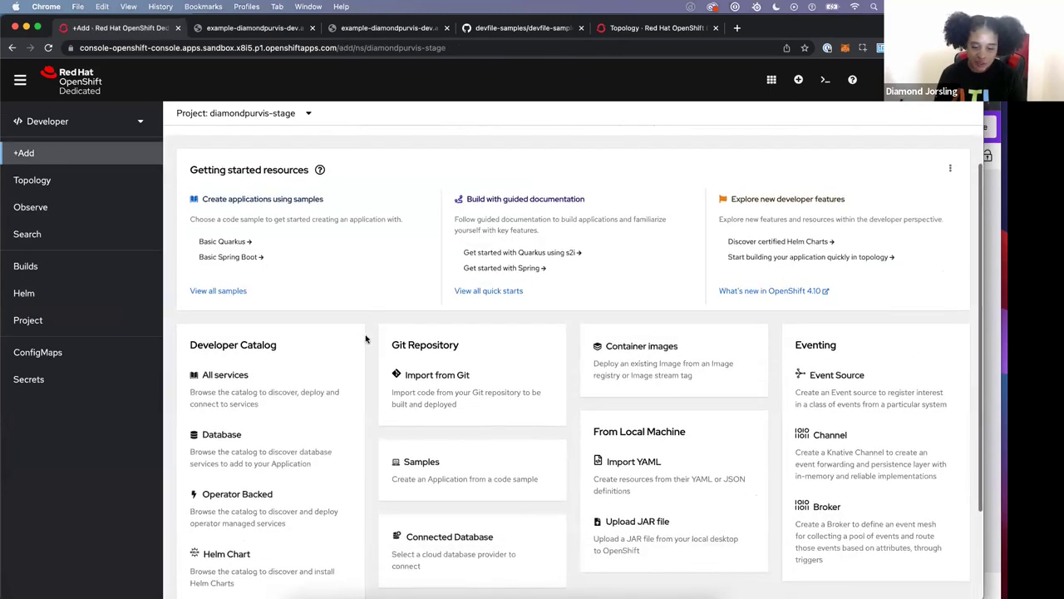
pyautogui.scroll(3, 362, 283)
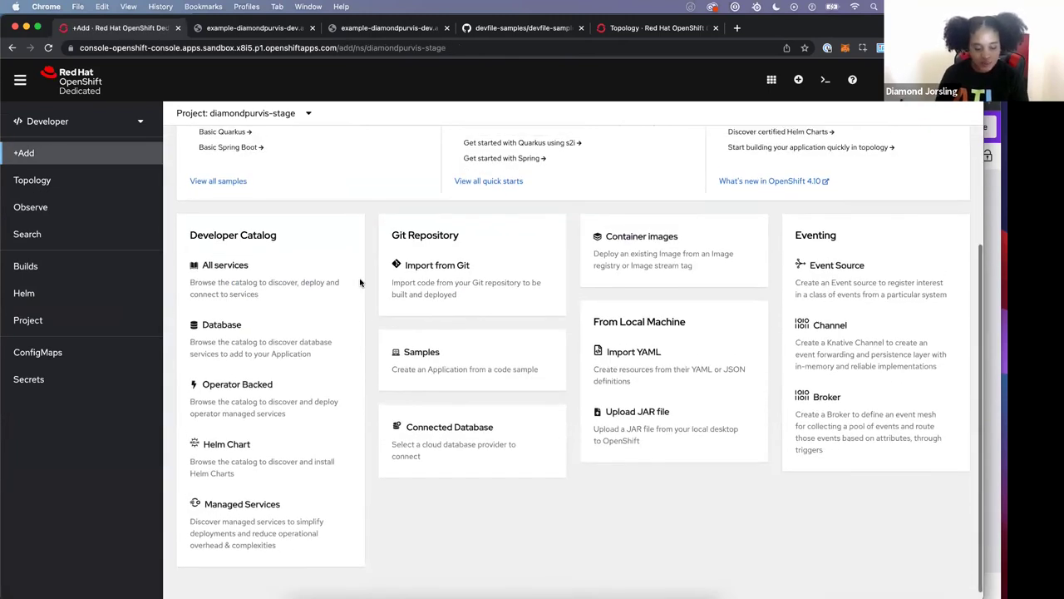
pyautogui.scroll(1, 428, 280)
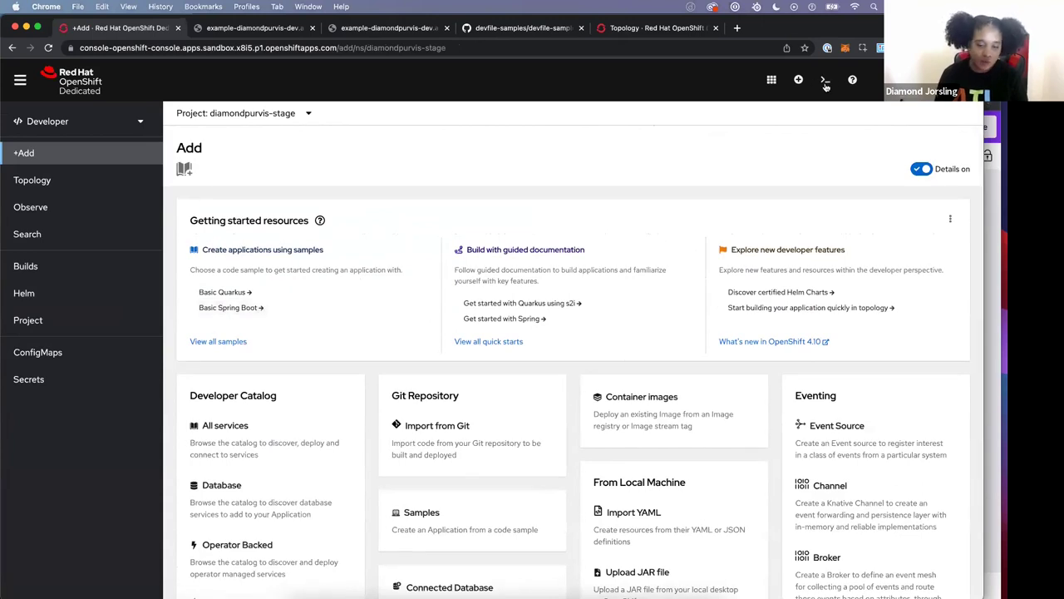
# Step: Open the web command line terminal, close it without starting a session, and look over the Add page again
pyautogui.click(824, 80)
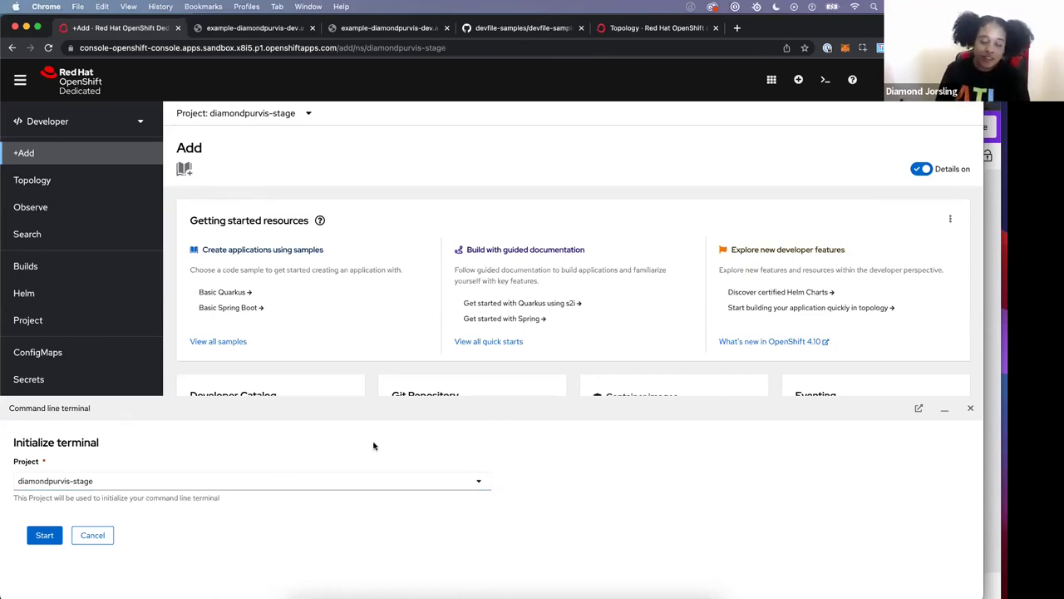
pyautogui.click(970, 407)
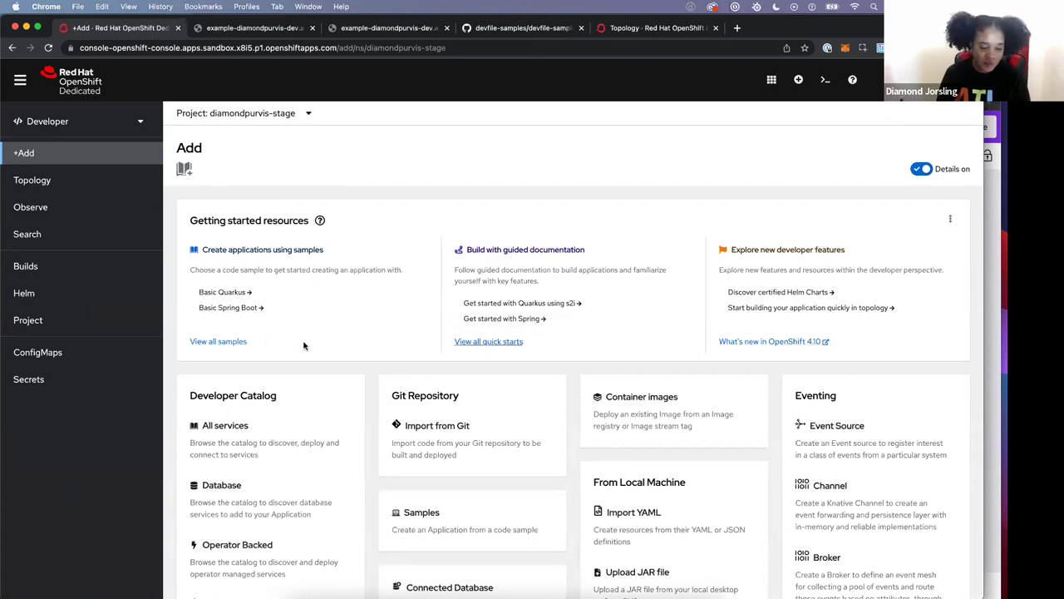
pyautogui.scroll(-1, 479, 357)
pyautogui.scroll(-4, 479, 358)
pyautogui.scroll(5, 479, 358)
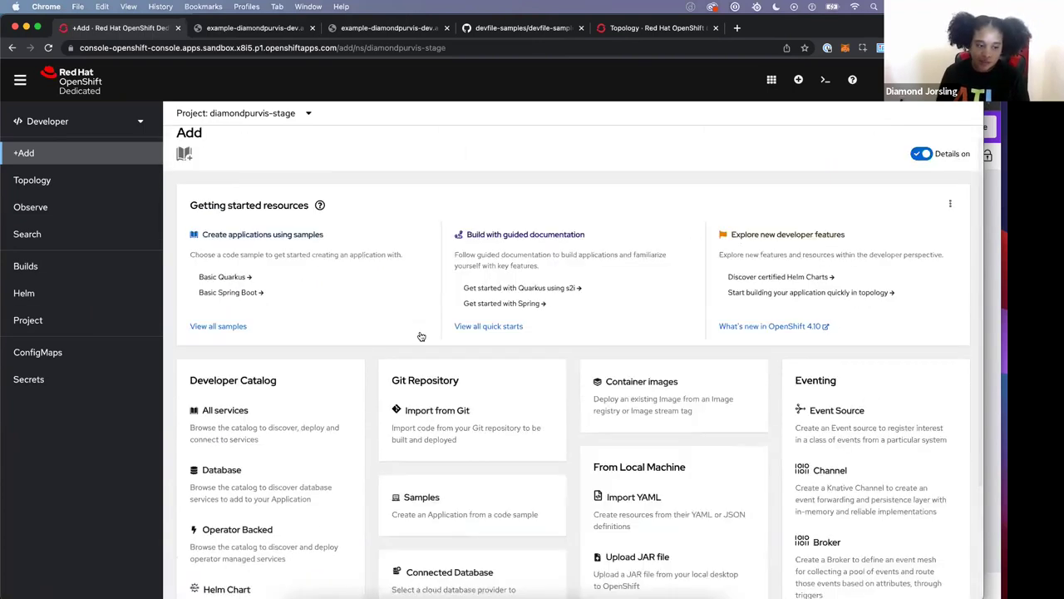
# Step: Check the stage project's topology and switch to the Administrator perspective
pyautogui.click(37, 182)
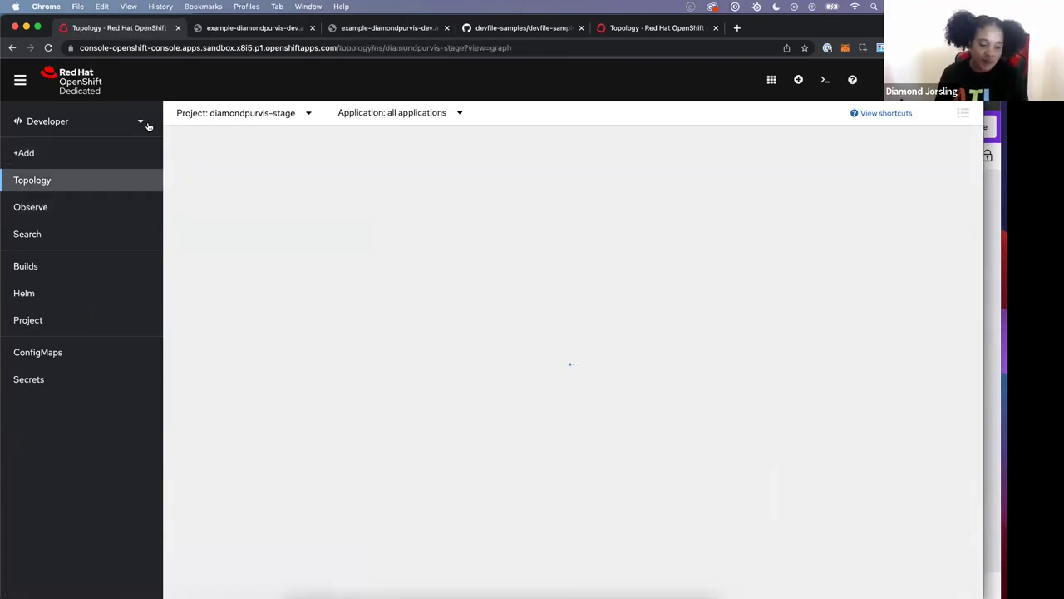
pyautogui.click(148, 123)
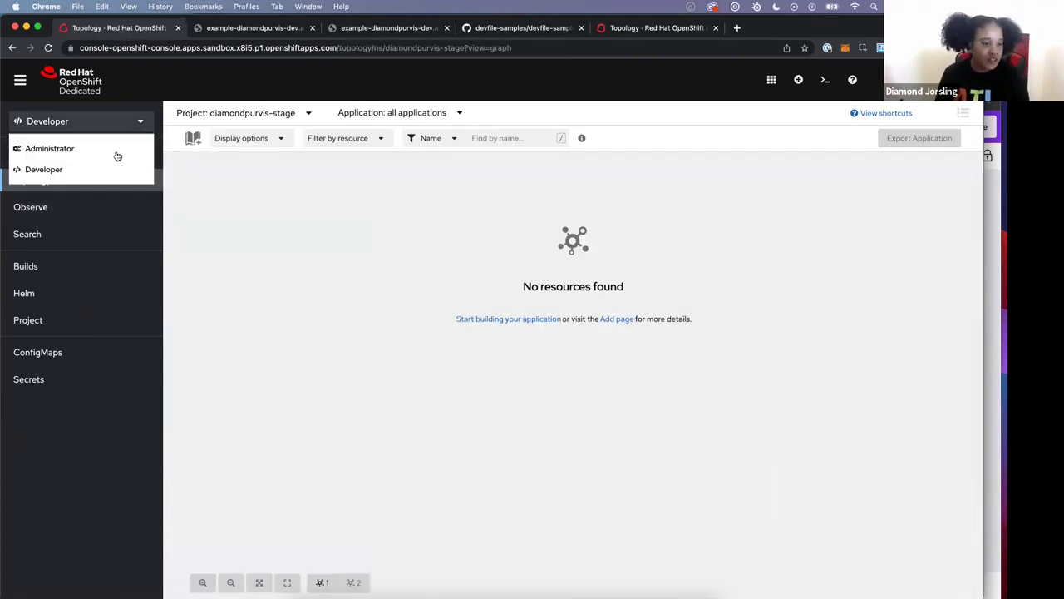
pyautogui.click(60, 151)
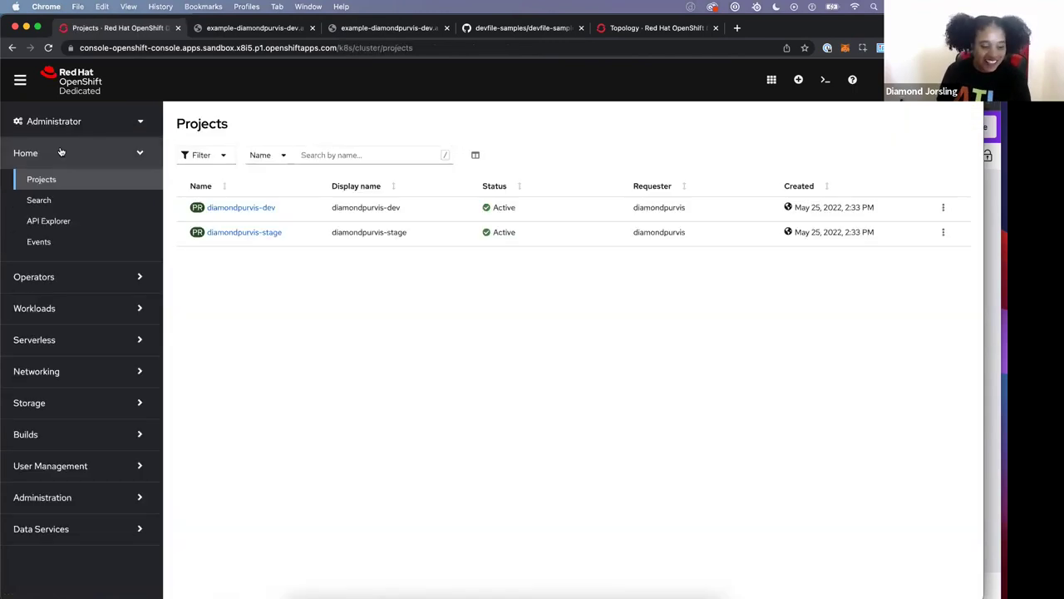
# Step: Expand the Operators, Serverless, Workloads, Networking and Storage sections of the Administrator navigation and look over their entries
pyautogui.click(141, 276)
pyautogui.click(142, 368)
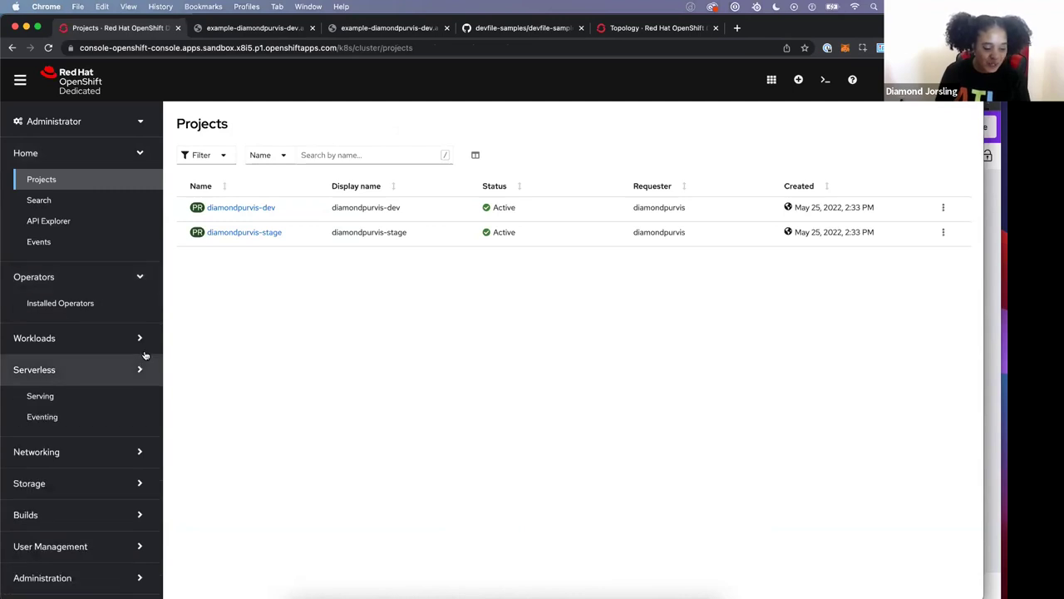
pyautogui.click(142, 342)
pyautogui.scroll(-5, 129, 370)
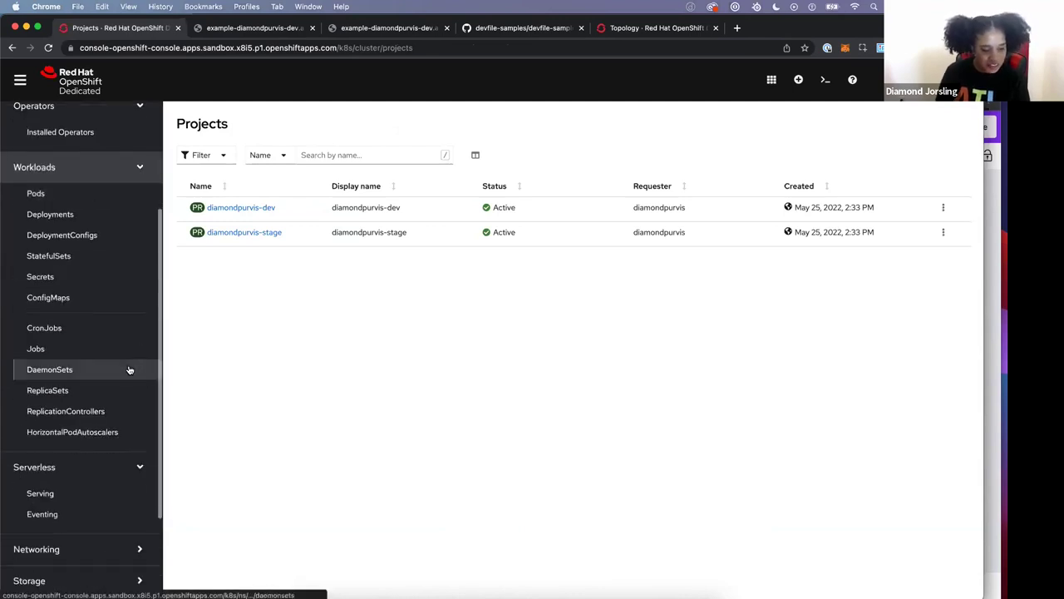
pyautogui.scroll(-4, 112, 378)
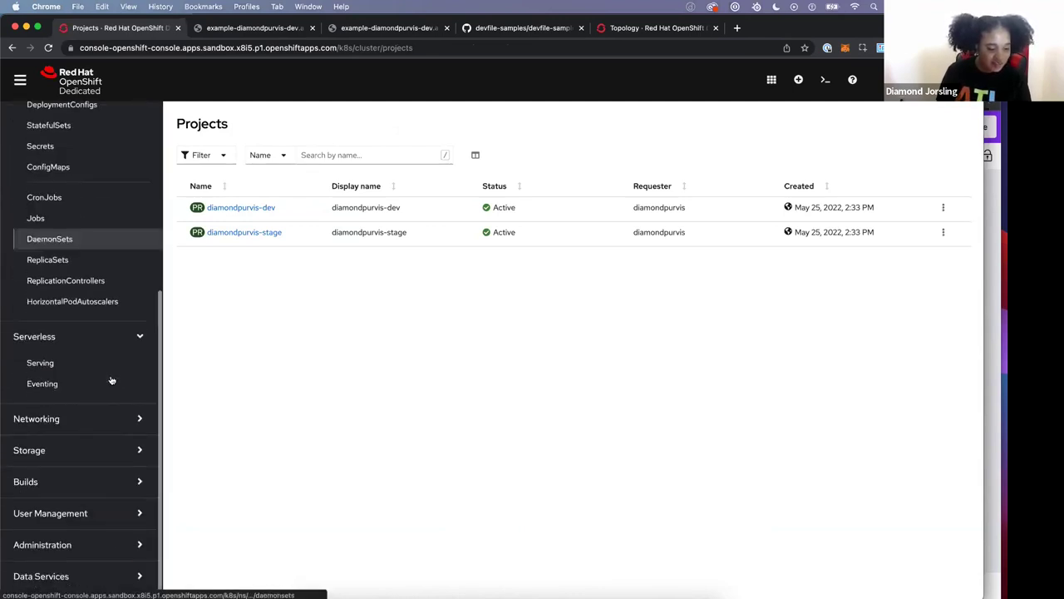
pyautogui.click(139, 418)
pyautogui.scroll(-3, 138, 425)
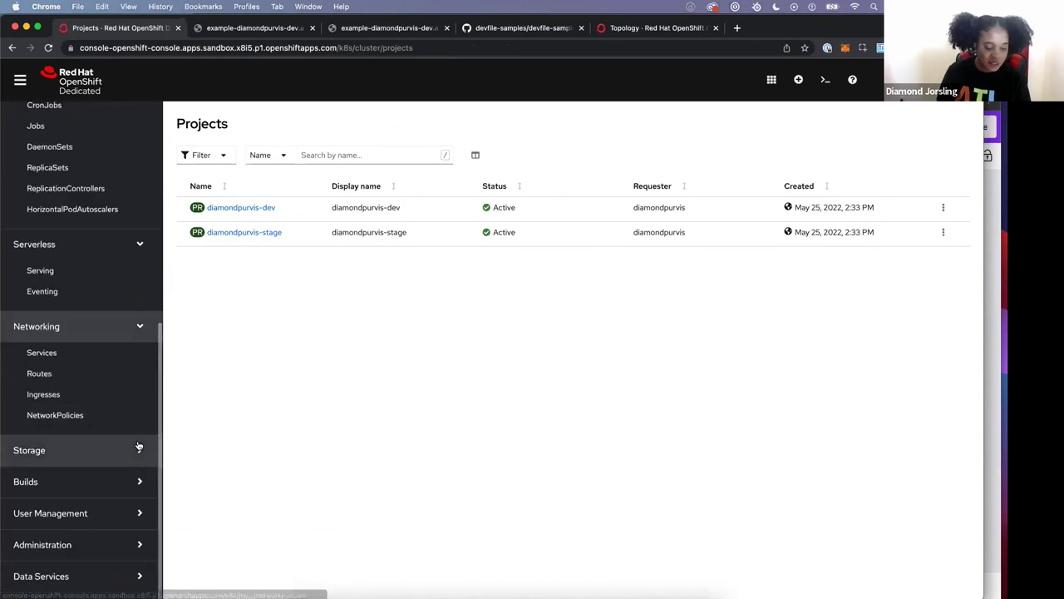
pyautogui.click(138, 450)
pyautogui.scroll(-3, 137, 457)
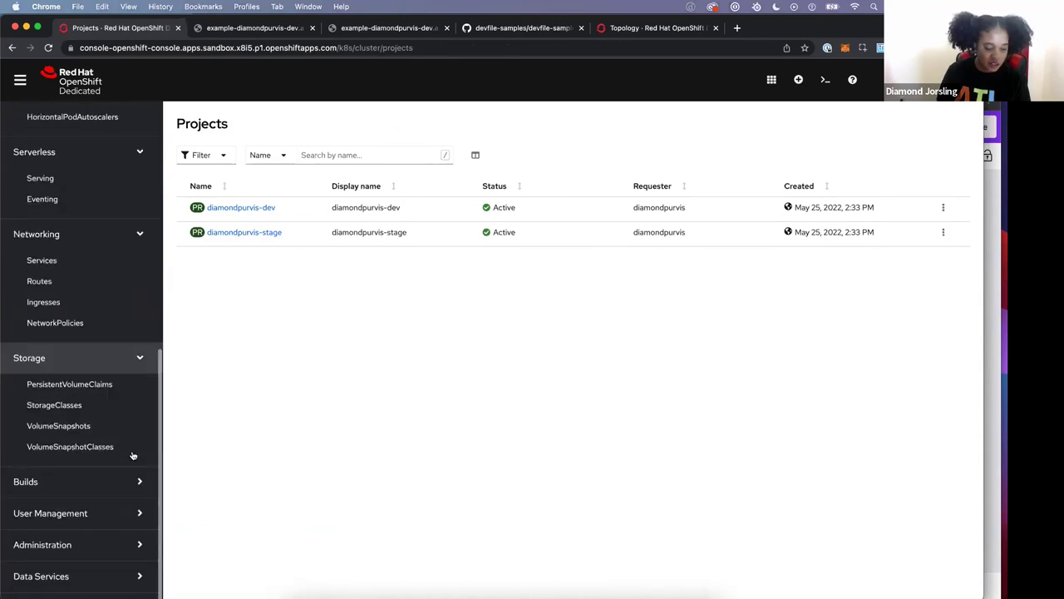
# Step: Open the stage project and look through its overview, details, YAML, workloads and role bindings
pyautogui.click(269, 234)
pyautogui.scroll(-5, 268, 239)
pyautogui.scroll(5, 269, 239)
pyautogui.click(255, 180)
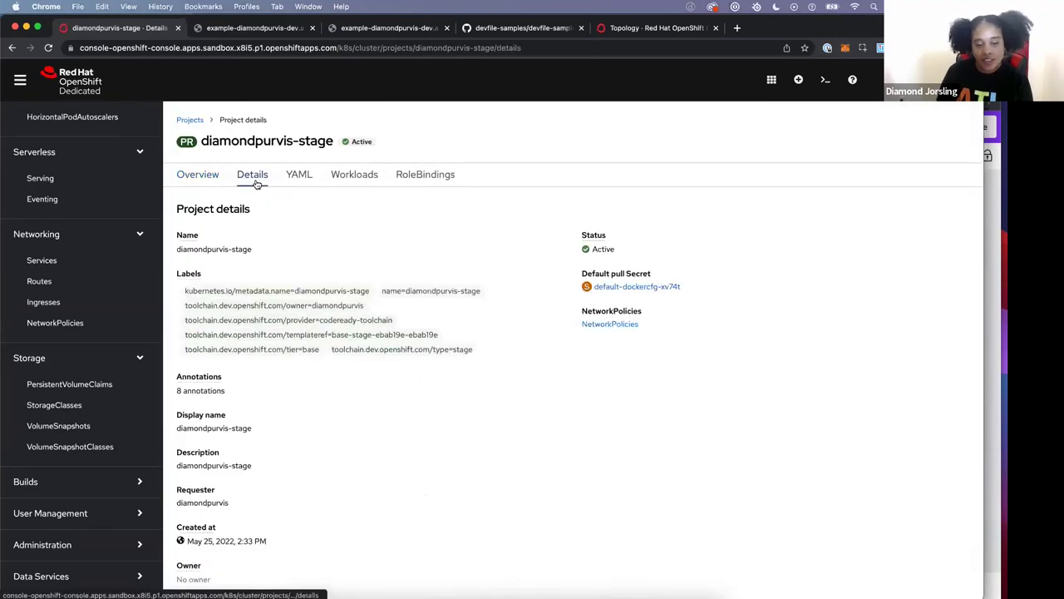
pyautogui.click(301, 175)
pyautogui.click(366, 175)
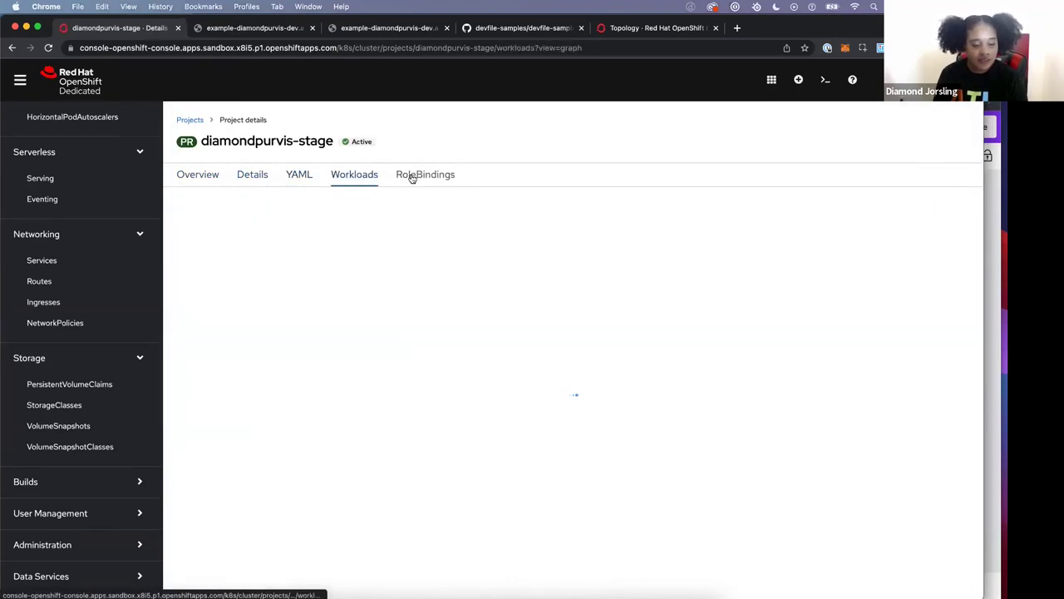
pyautogui.click(412, 179)
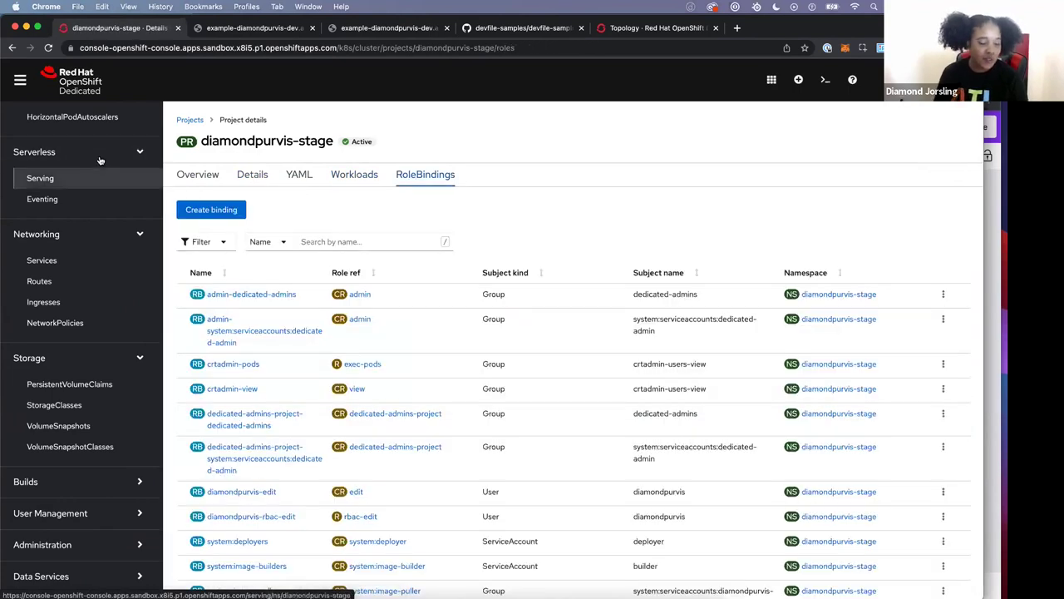
# Step: Switch from the Administrator perspective back to the Developer perspective
pyautogui.click(147, 156)
pyautogui.scroll(10, 108, 200)
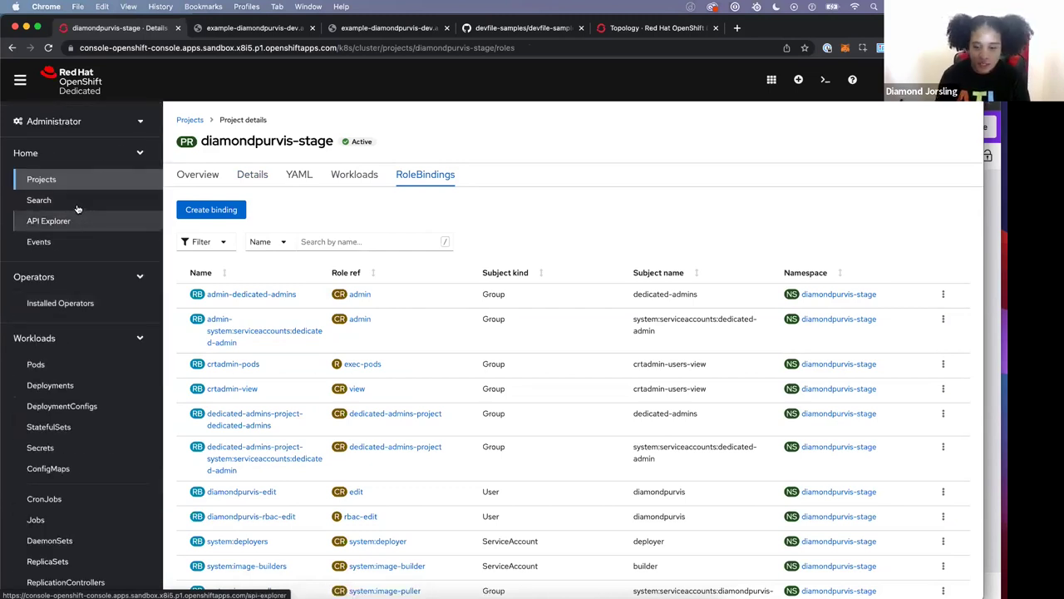
pyautogui.click(69, 122)
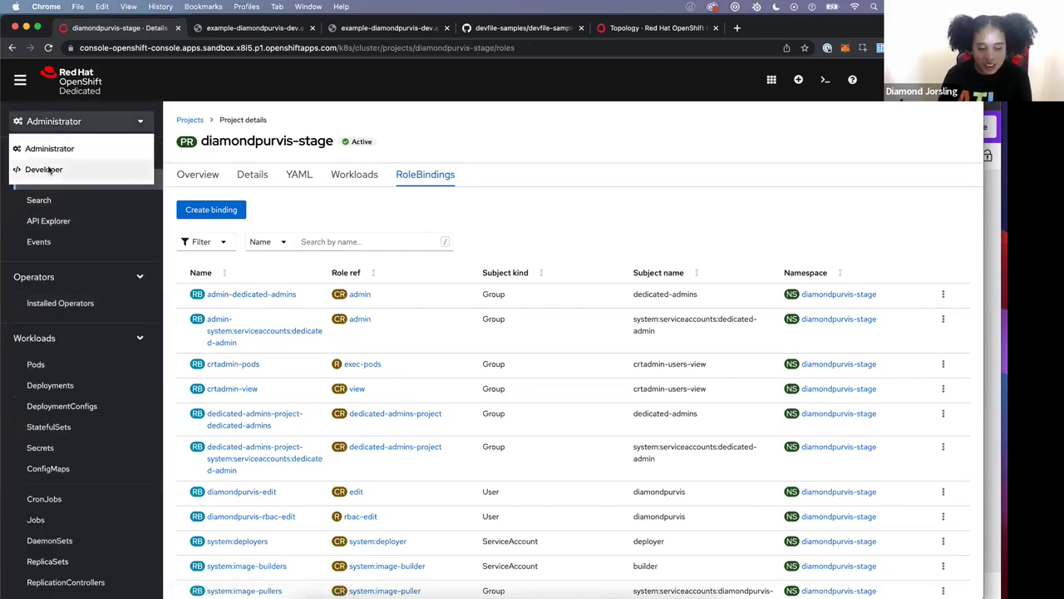
pyautogui.click(48, 169)
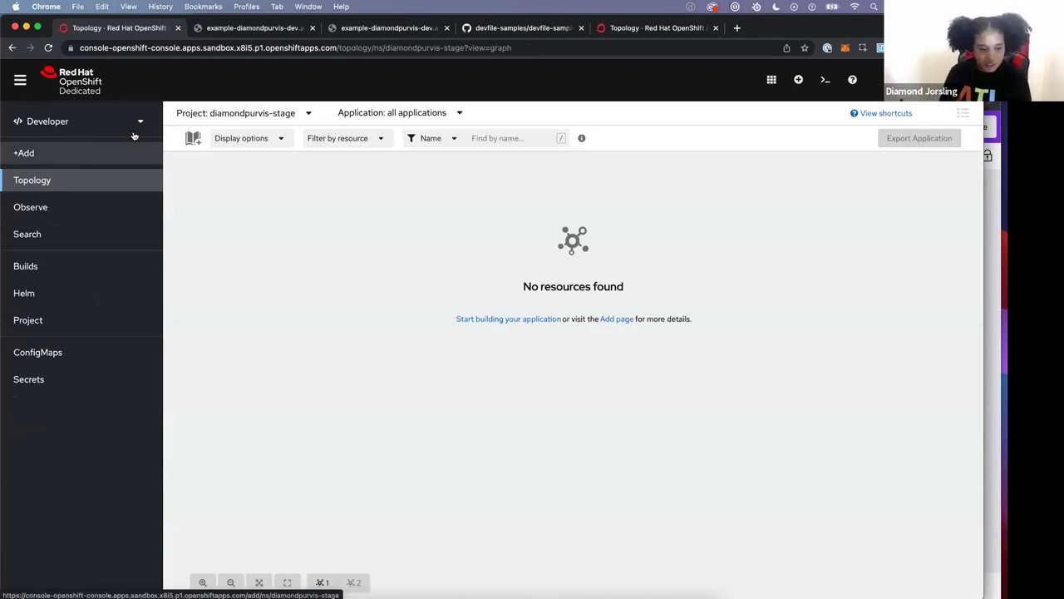
# Step: Open the stage project's Add page and review the getting started resources, developer catalog, Git, local machine and eventing options
pyautogui.click(83, 163)
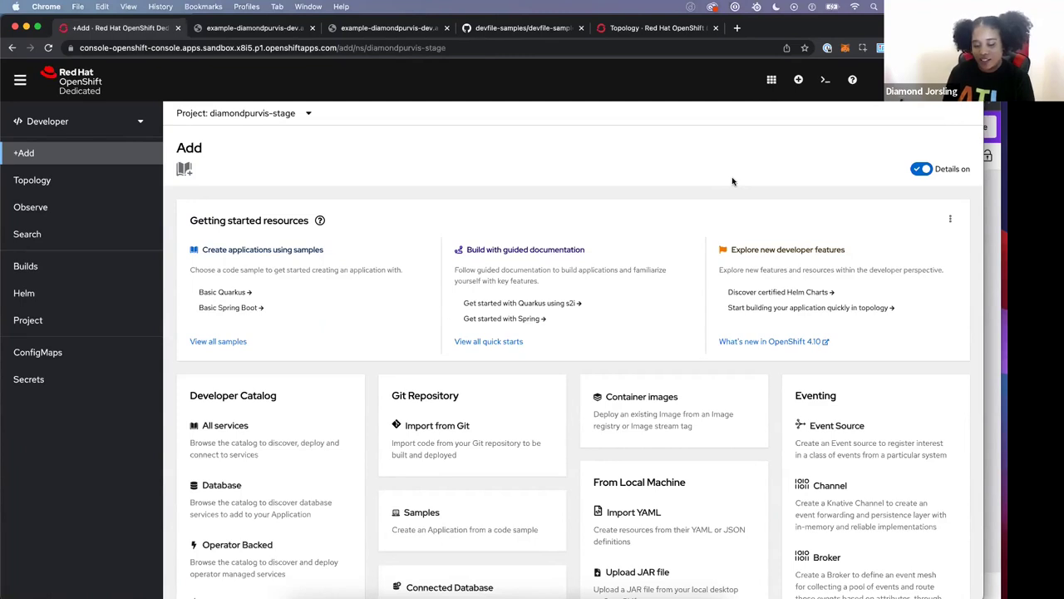
pyautogui.scroll(-2, 733, 181)
pyautogui.scroll(2, 733, 182)
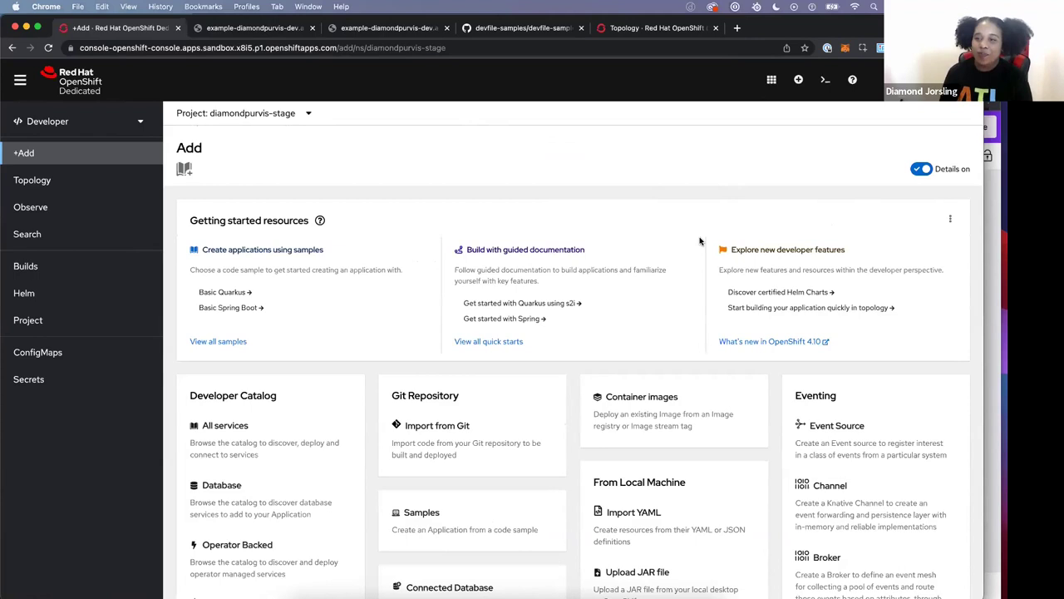
pyautogui.scroll(-5, 648, 258)
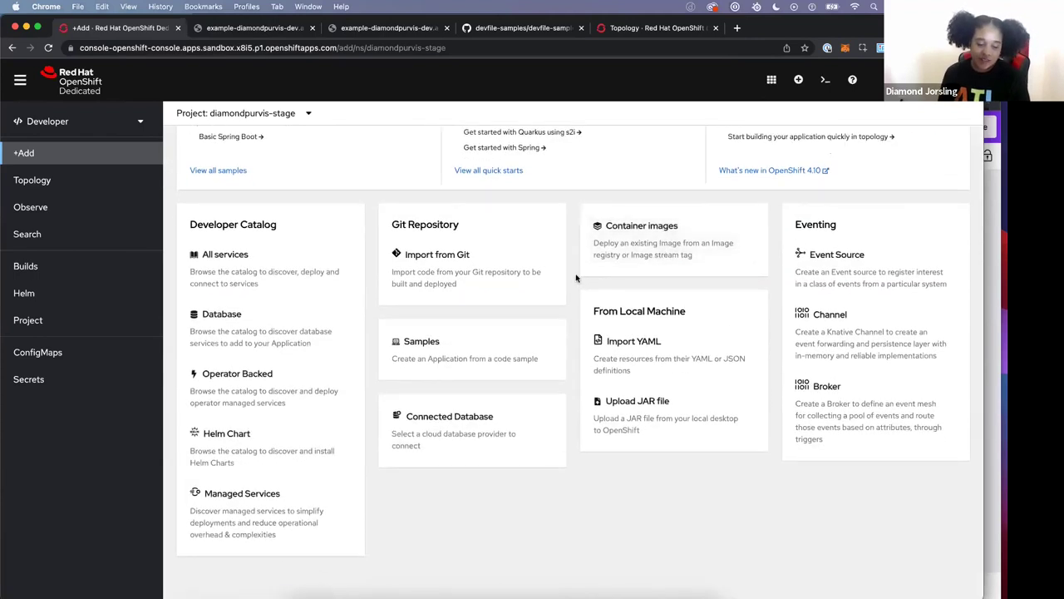
pyautogui.scroll(5, 576, 278)
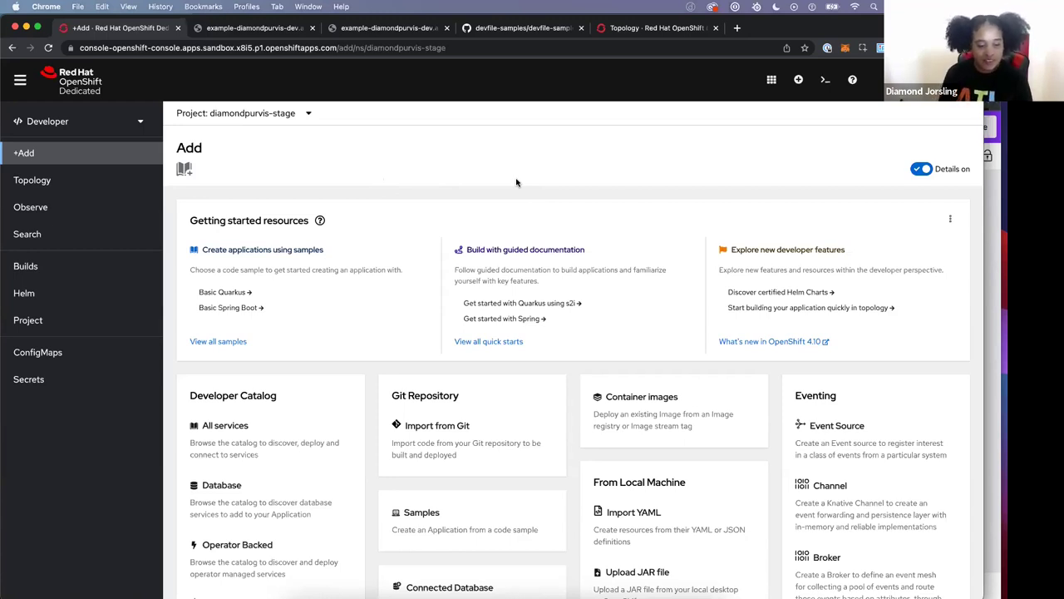
pyautogui.scroll(-5, 515, 182)
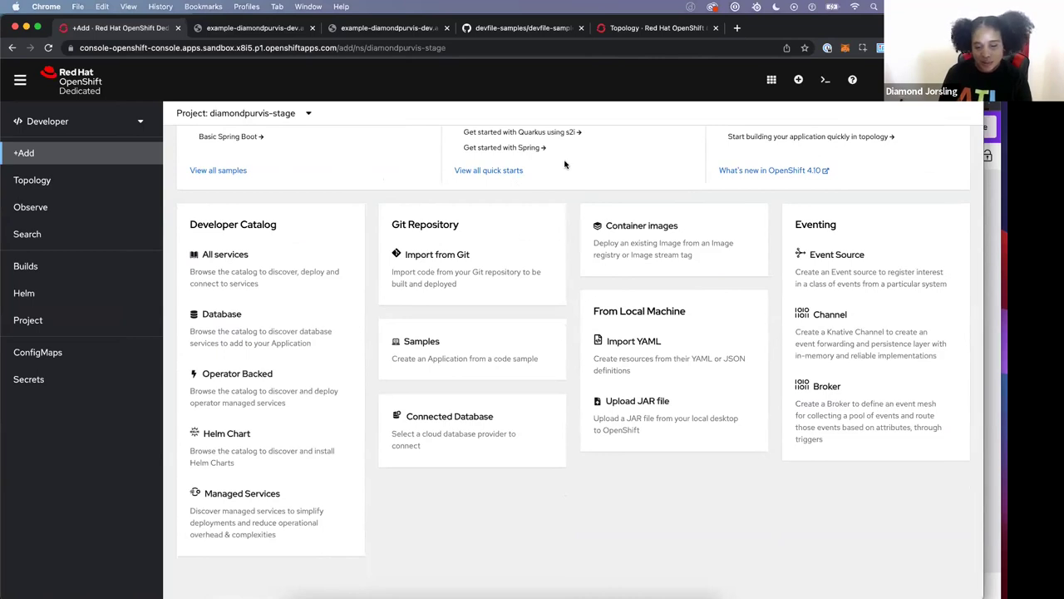
pyautogui.scroll(5, 565, 165)
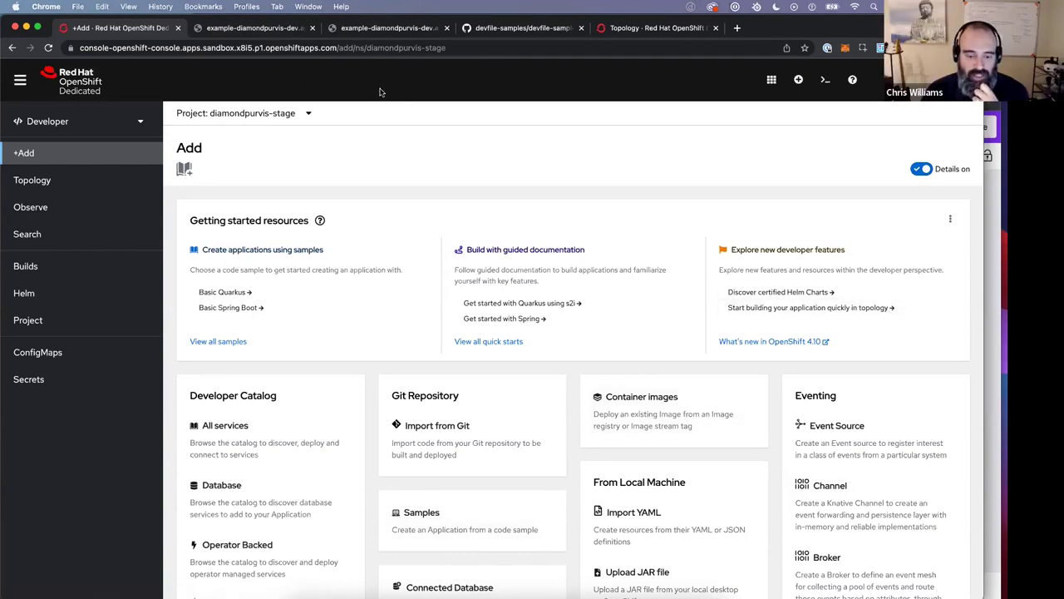
# Step: Move the console window down, switch to the Kanban Board Brainstorm Presentation in Canva, and open its Thank you slide
pyautogui.press('super+grave')
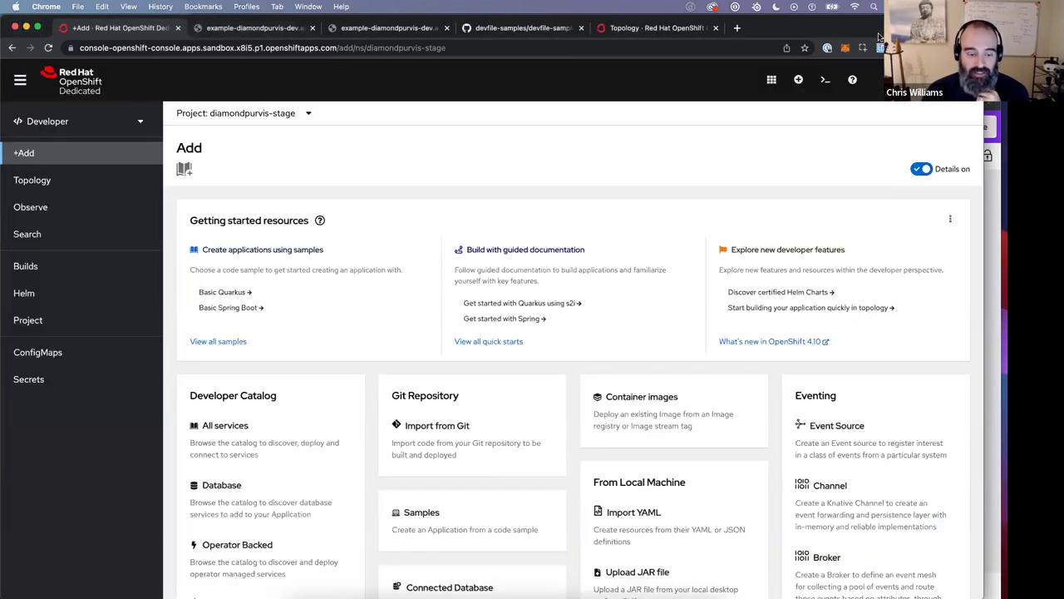
pyautogui.click(880, 37)
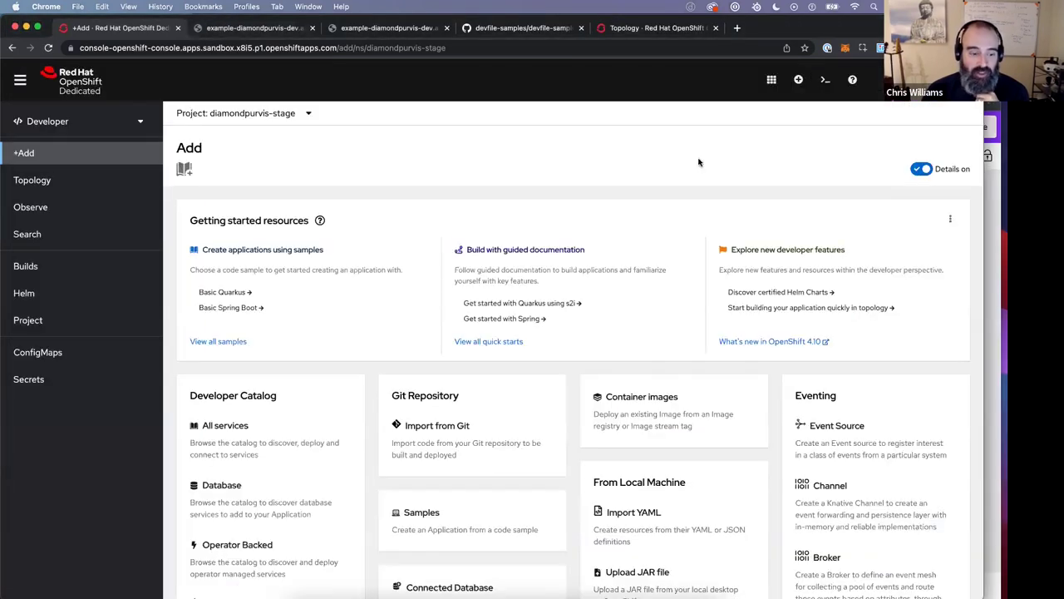
pyautogui.moveTo(786, 33); pyautogui.dragTo(791, 85)
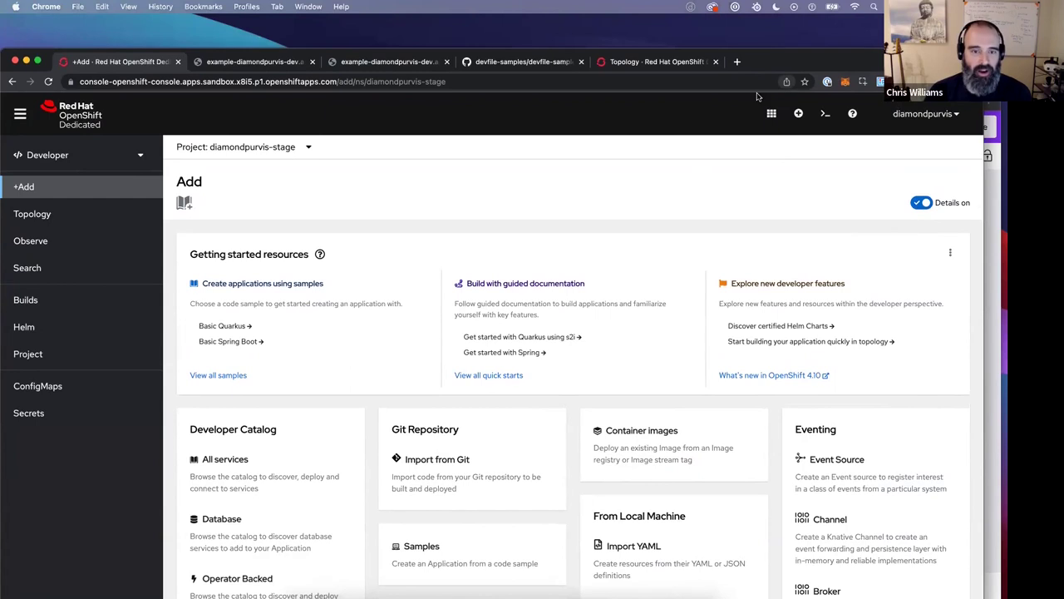
pyautogui.moveTo(860, 58); pyautogui.dragTo(863, 18)
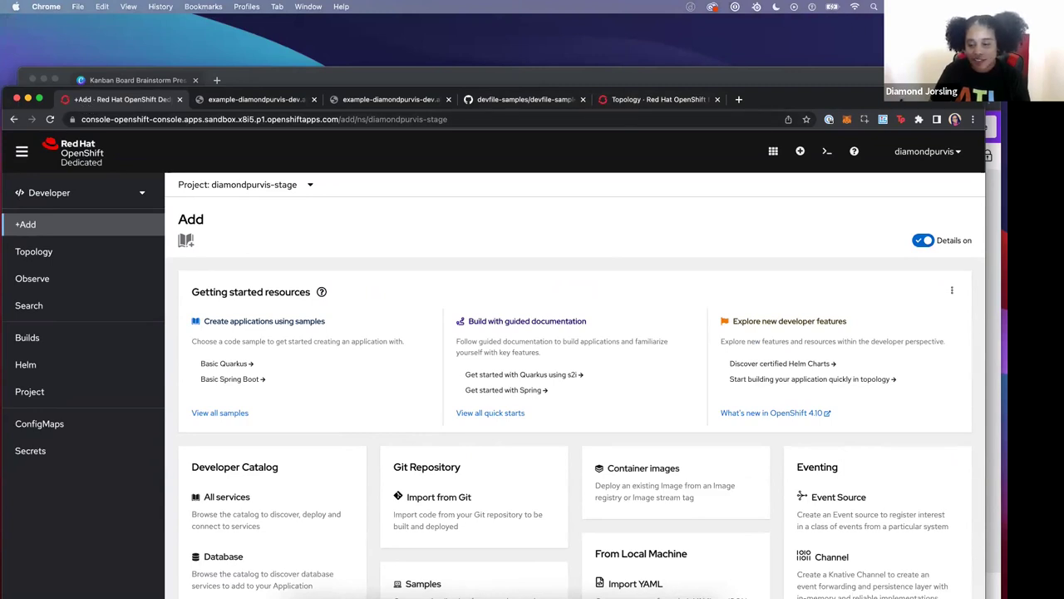
pyautogui.press('super+grave')
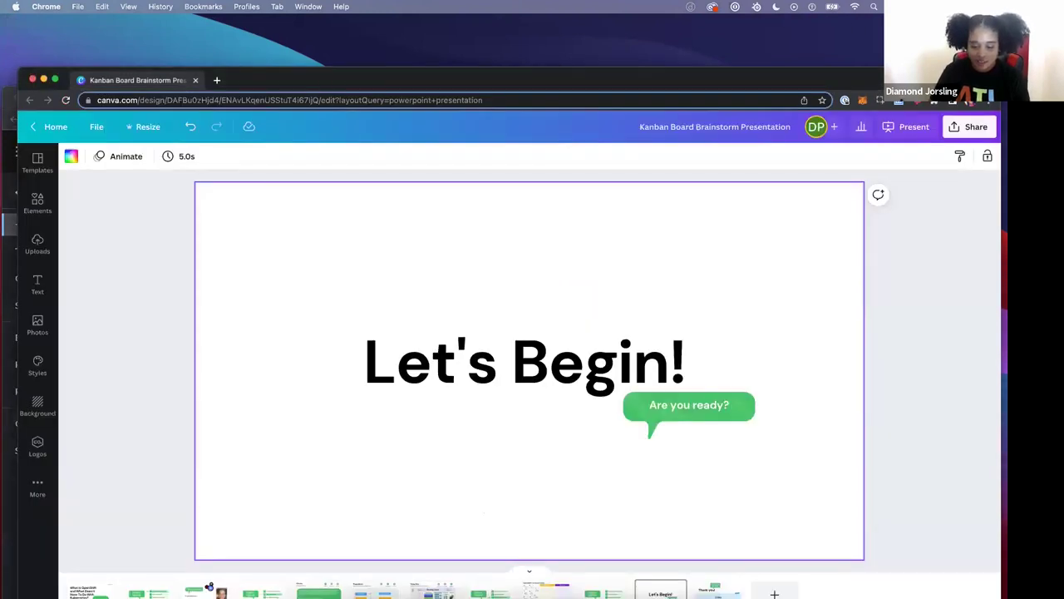
pyautogui.click(717, 589)
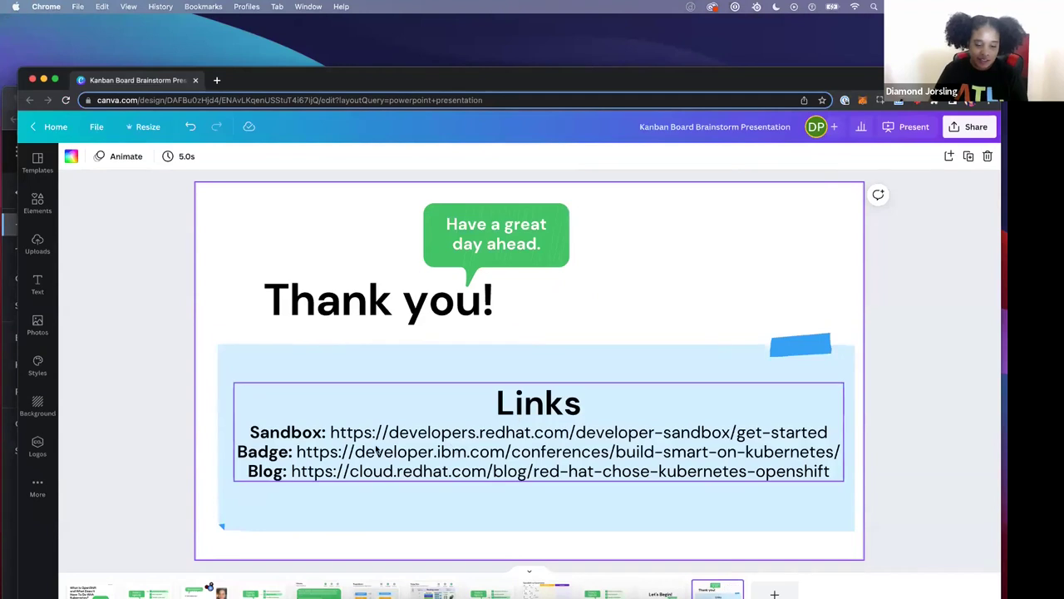
pyautogui.click(379, 451)
pyautogui.doubleClick(378, 451)
pyautogui.click(332, 432)
pyautogui.moveTo(333, 432); pyautogui.dragTo(829, 431)
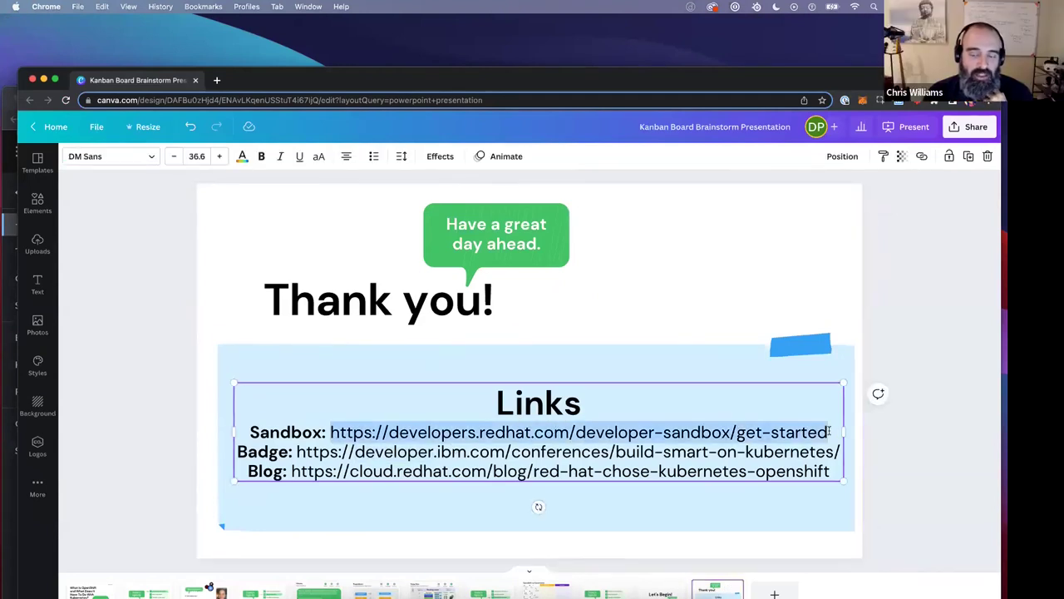